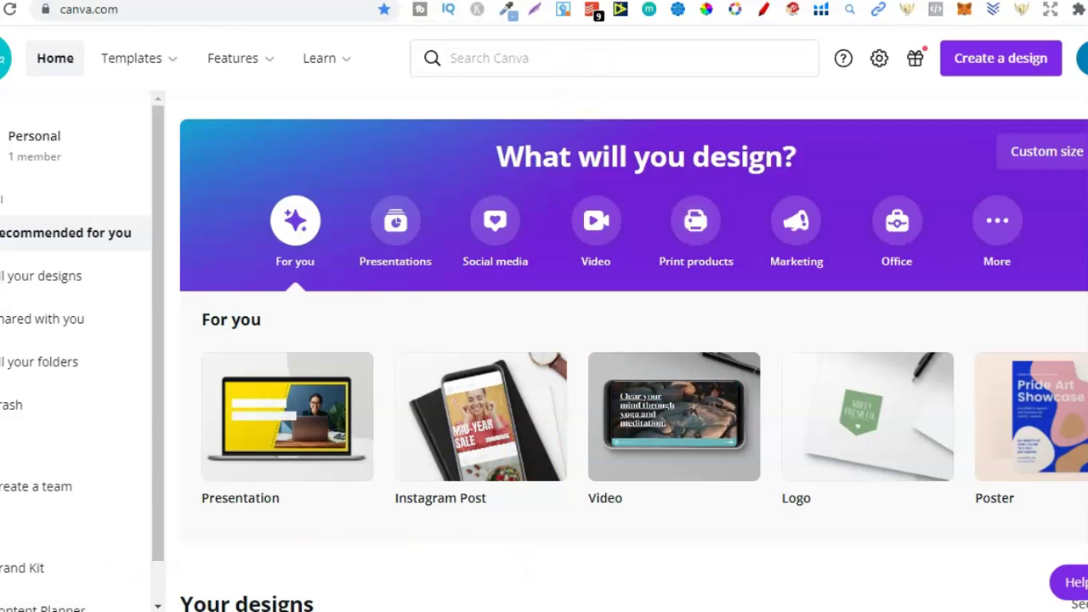
Switch to the Creative Fabrica home page for a look and return to the Canva home page.
left_click(568, 2)
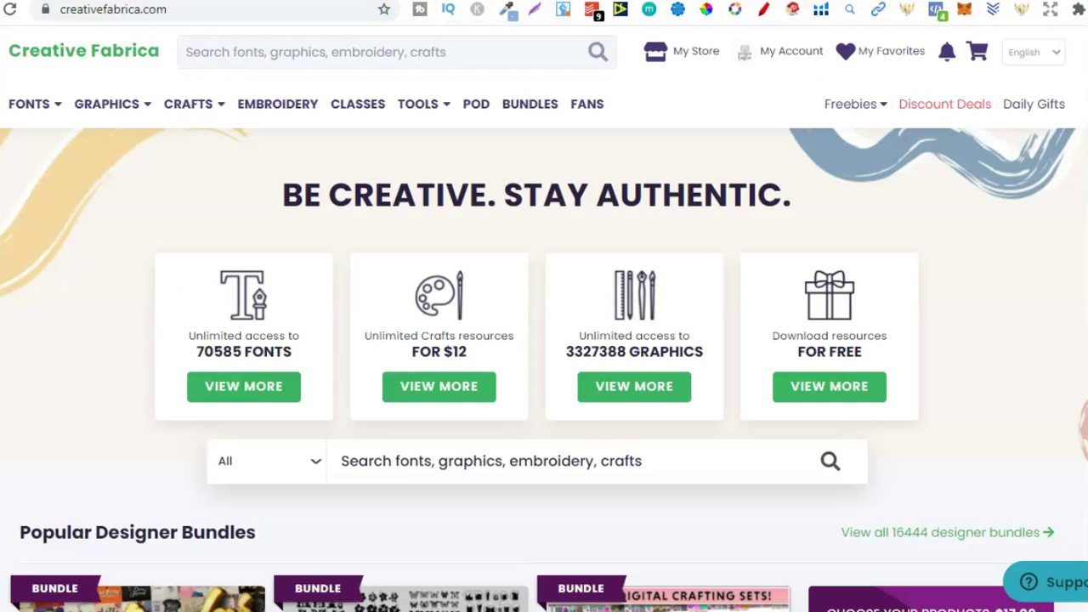
key("ctrl+Tab")
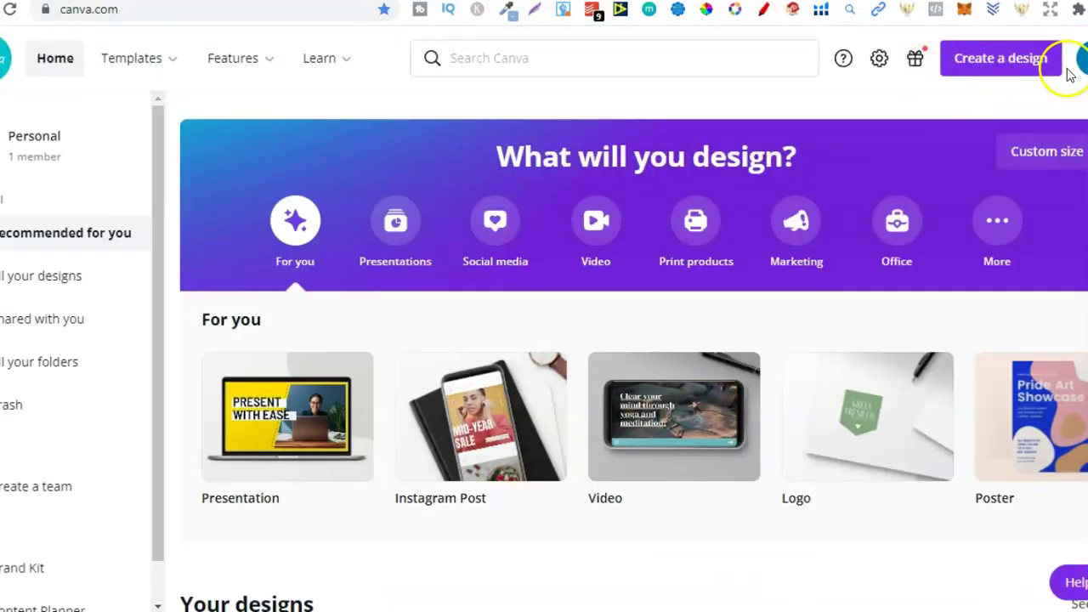
Start a new custom-size design in Canva and set its measurement unit to inches.
left_click(960, 58)
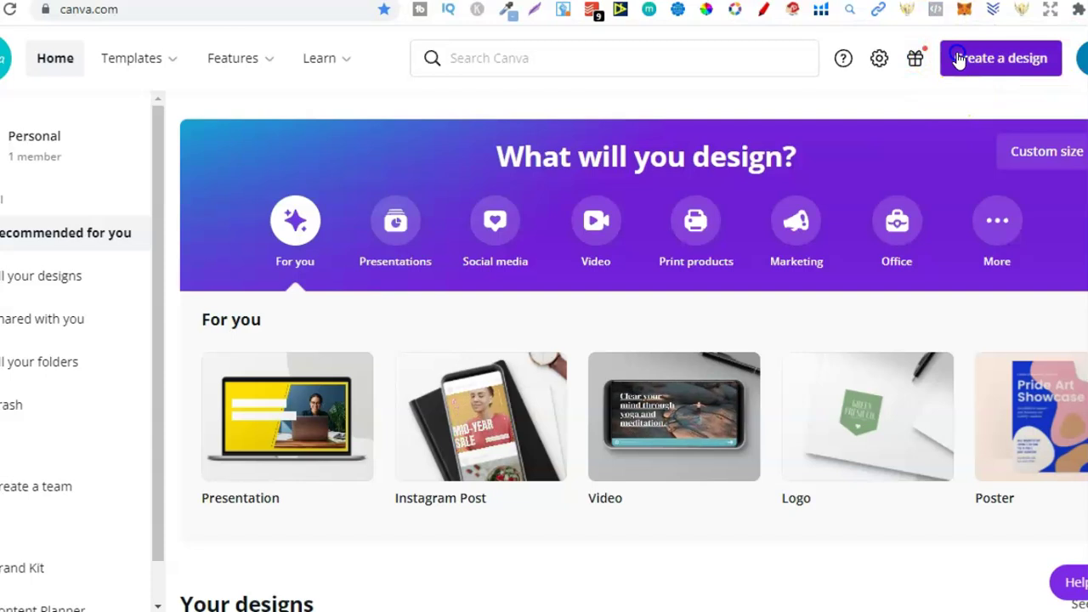
left_click(792, 544)
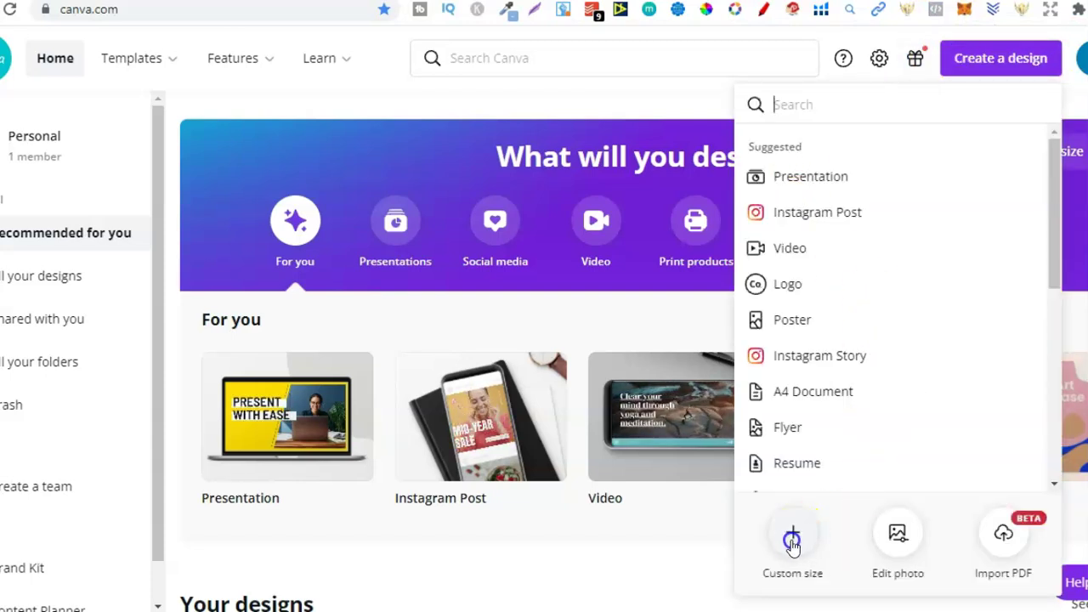
left_click(793, 542)
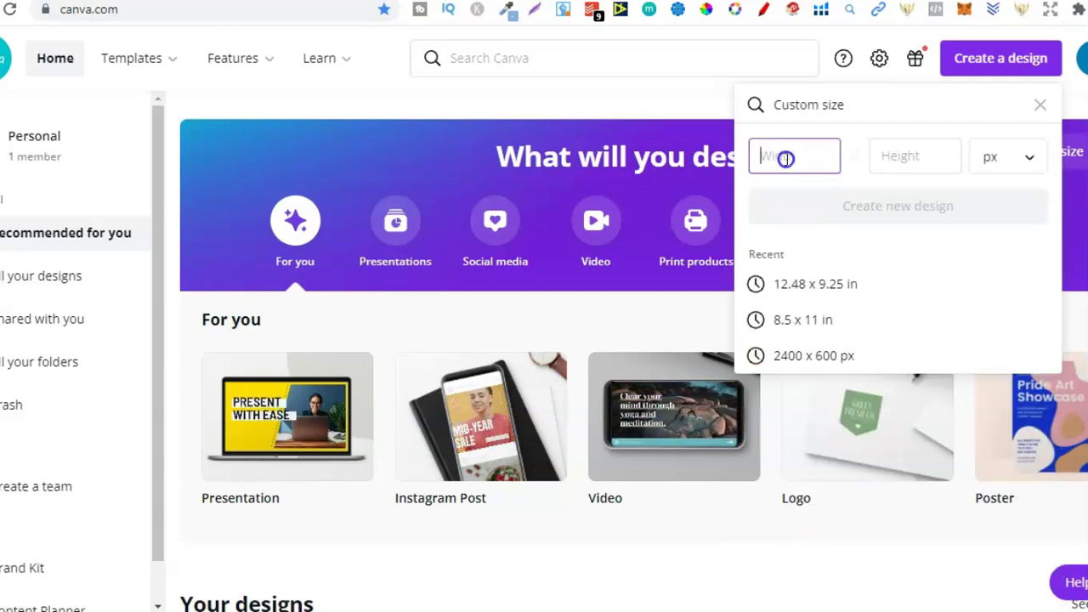
type("8.5")
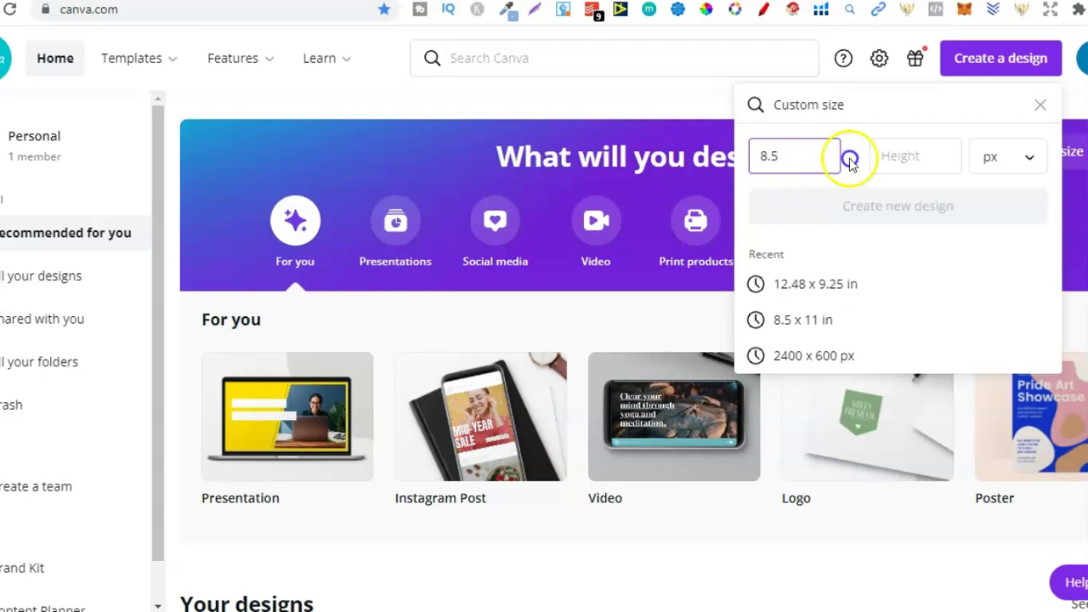
left_click(910, 164)
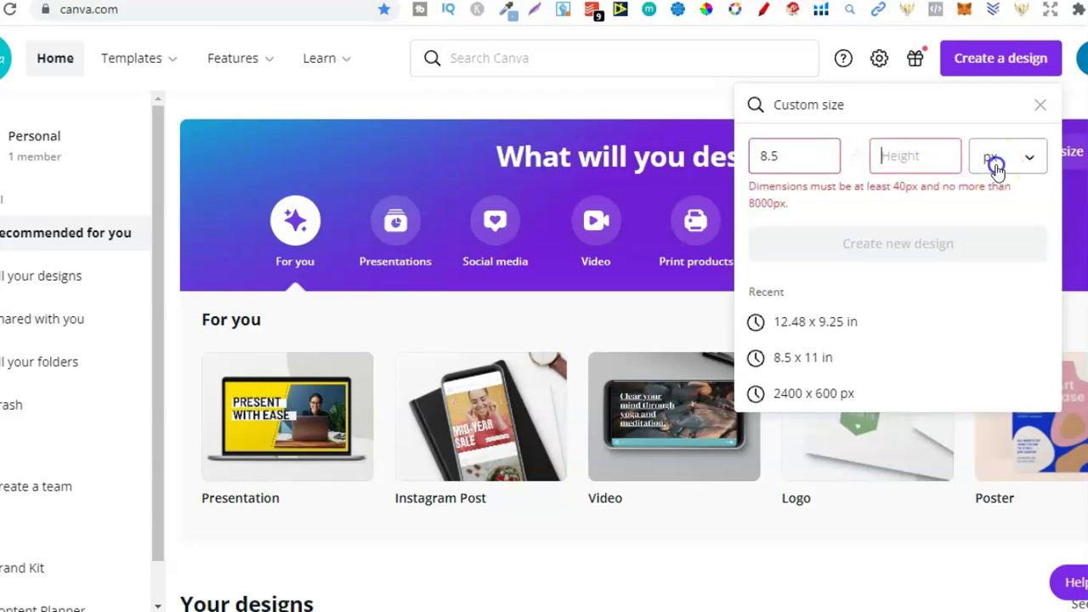
left_click(997, 198)
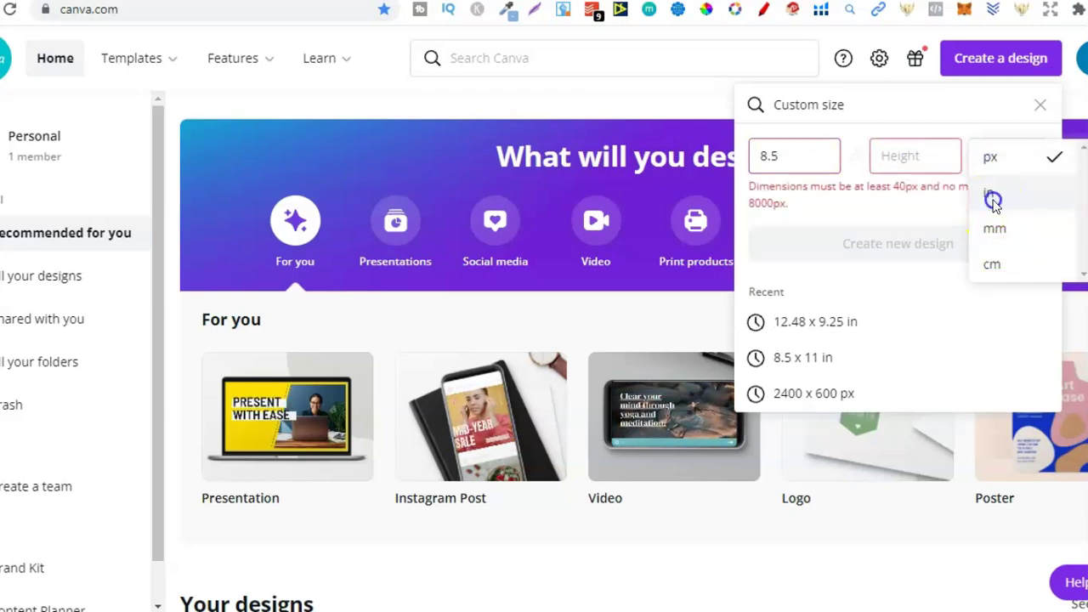
Set the custom design's width to 8.5 in and its height to 11 in.
left_click(797, 156)
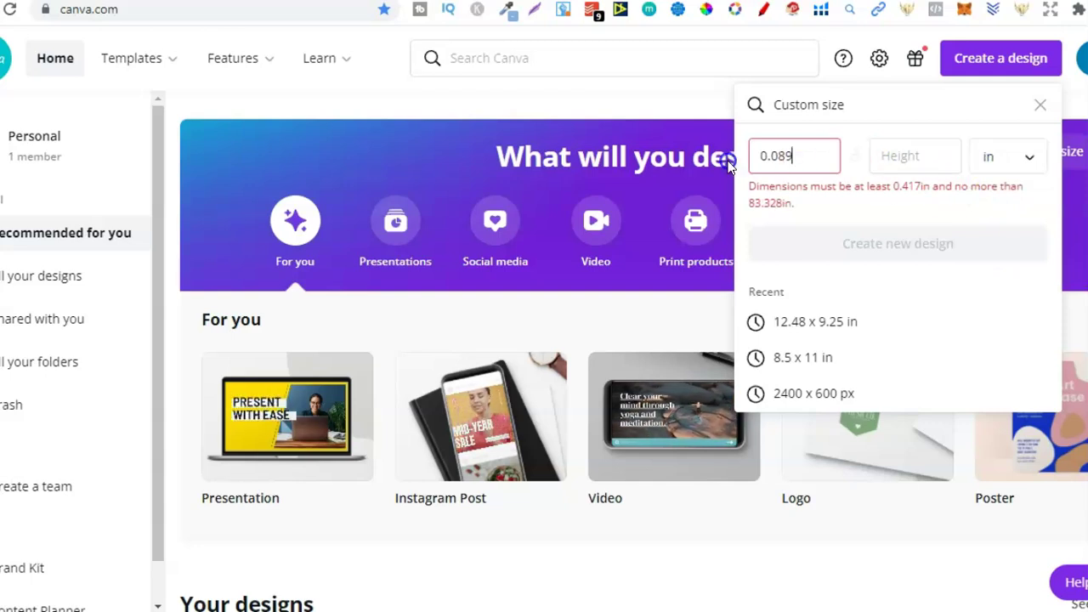
double_click(766, 156)
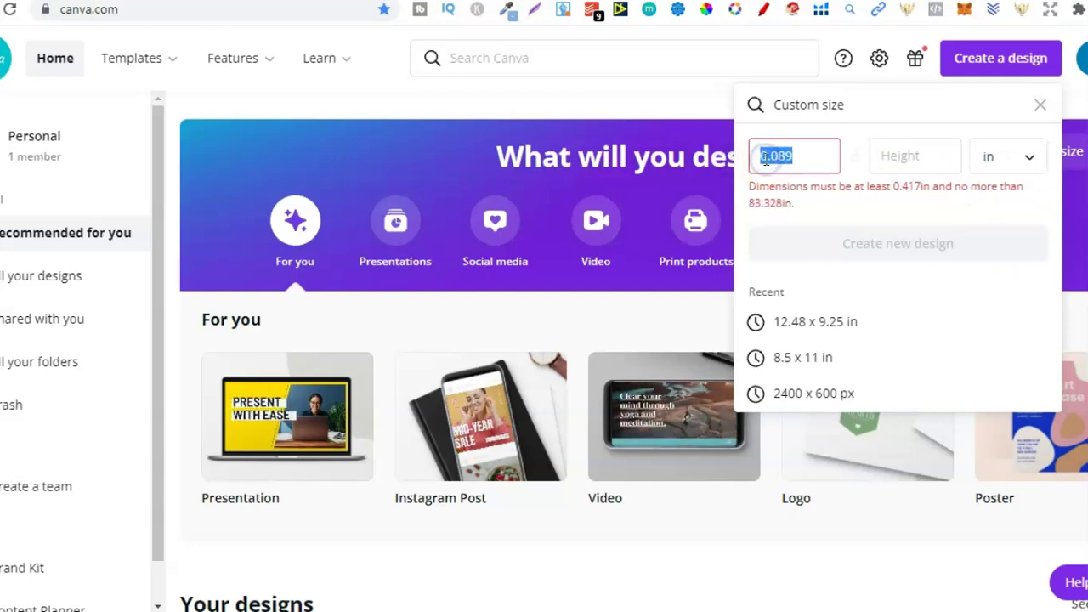
type("8.5")
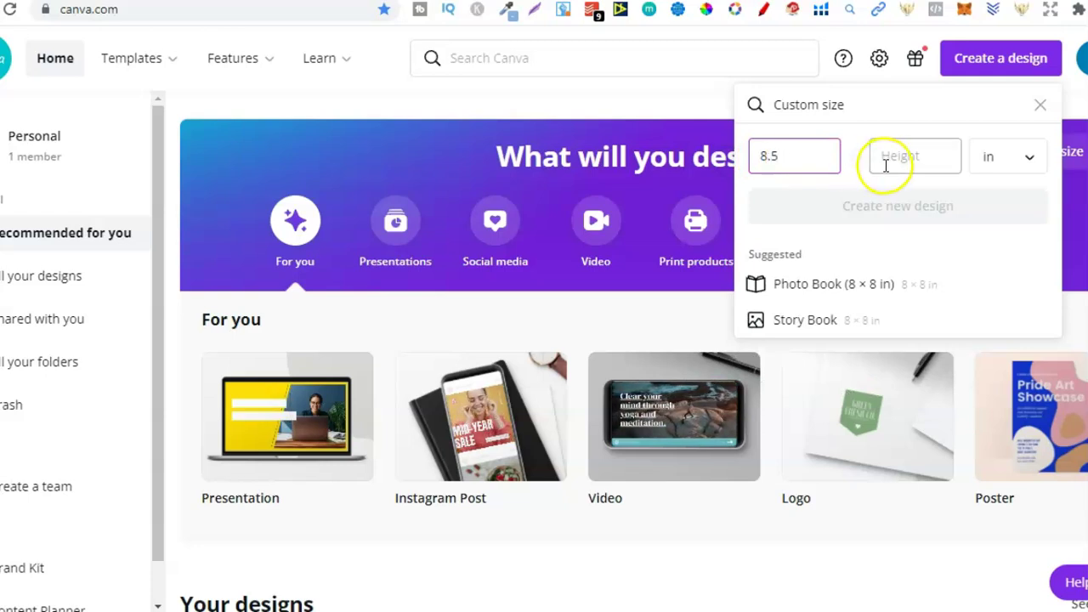
left_click(925, 159)
type("11")
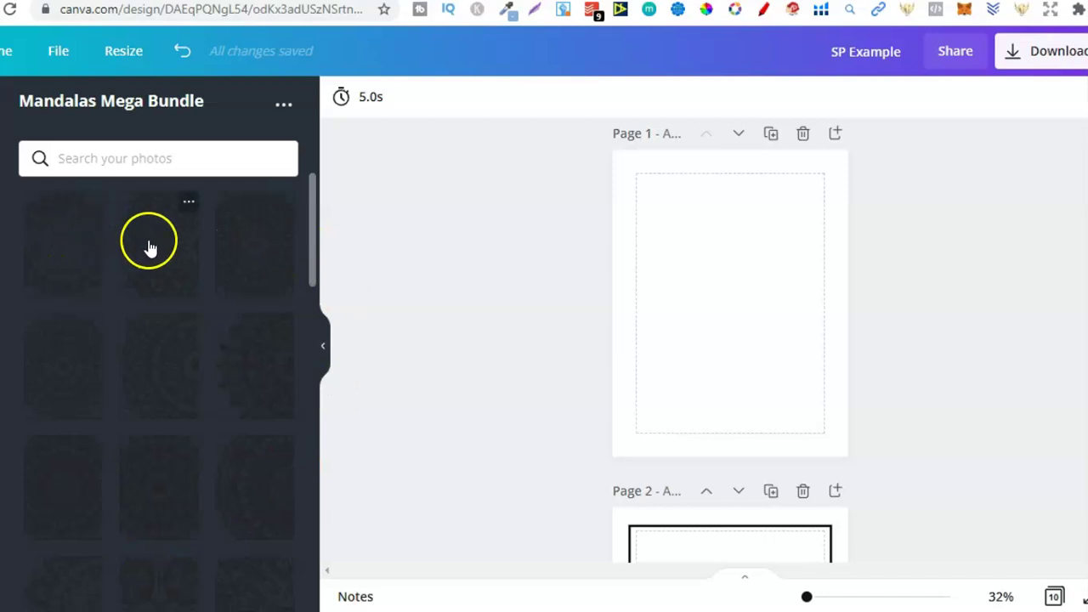
Look through the mandala images in the Mandalas Mega Bundle folder and at the StackinProfit videos on YouTube.
left_click_drag(315, 203, 311, 443)
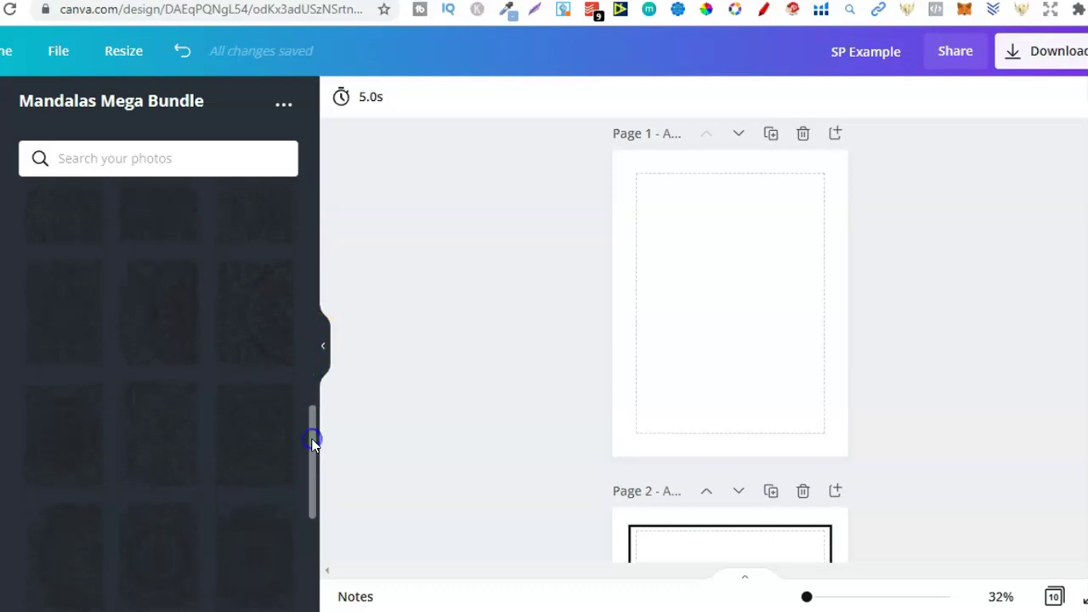
left_click_drag(313, 495, 308, 145)
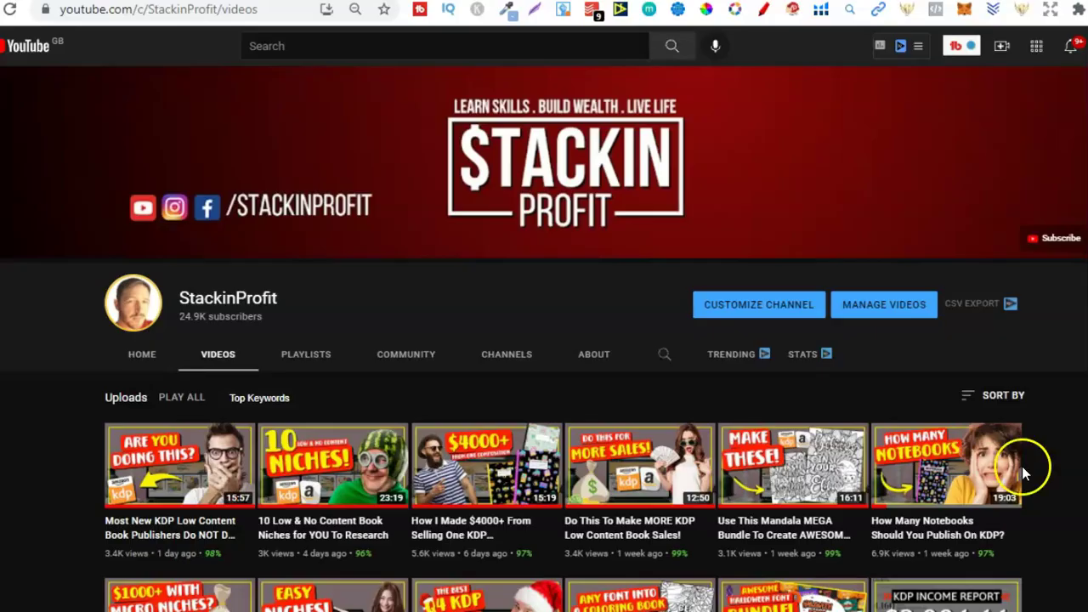
mouse_move(817, 542)
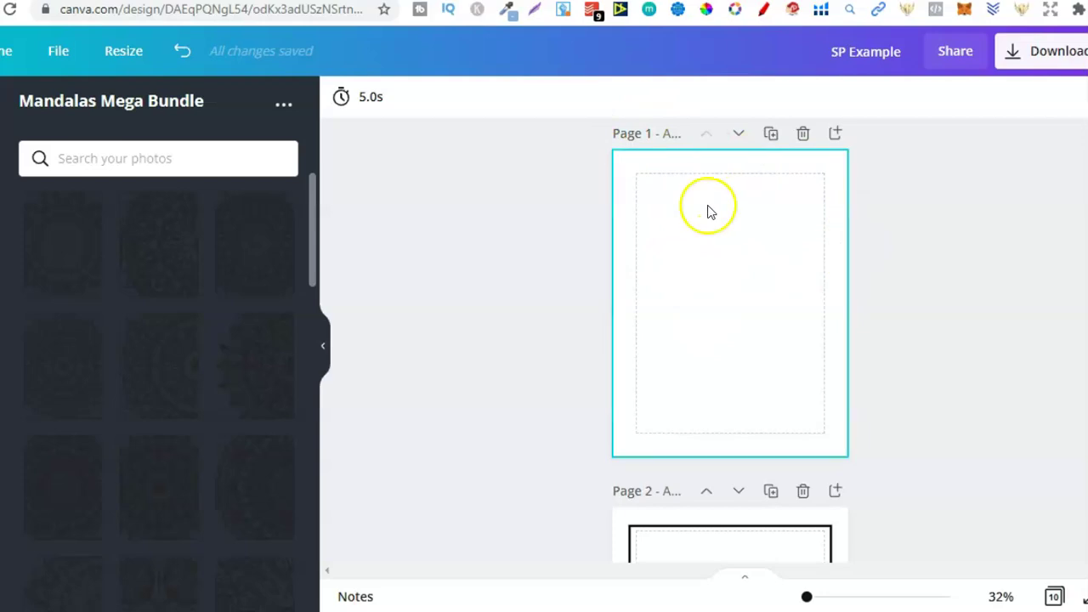
Try out the first mandala from the Mandalas Mega Bundle inside the border on page 2 and remove it.
scroll(730, 340, "down", 4)
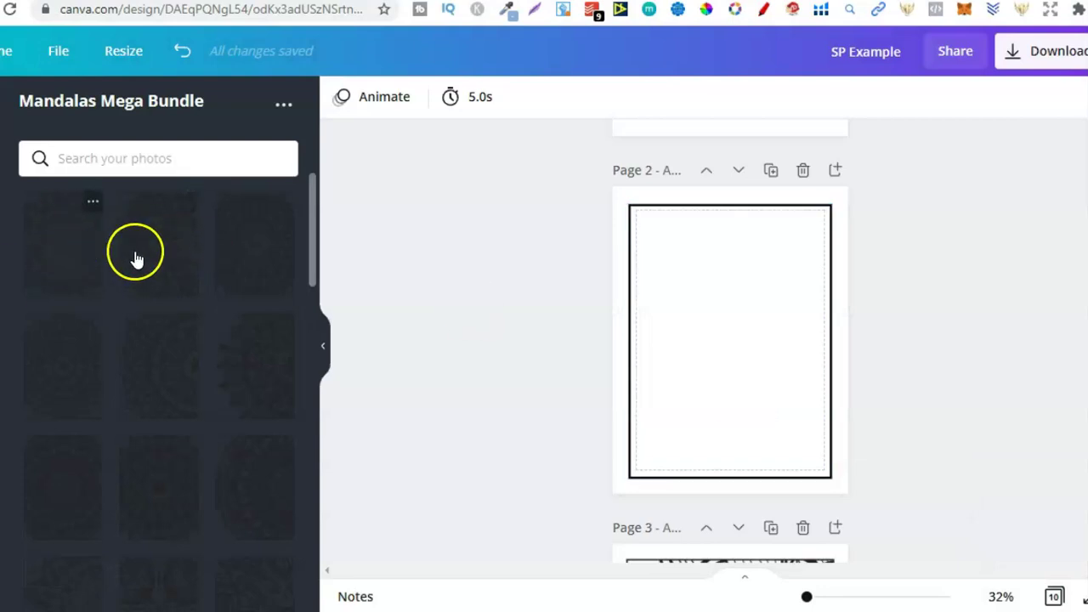
left_click(62, 251)
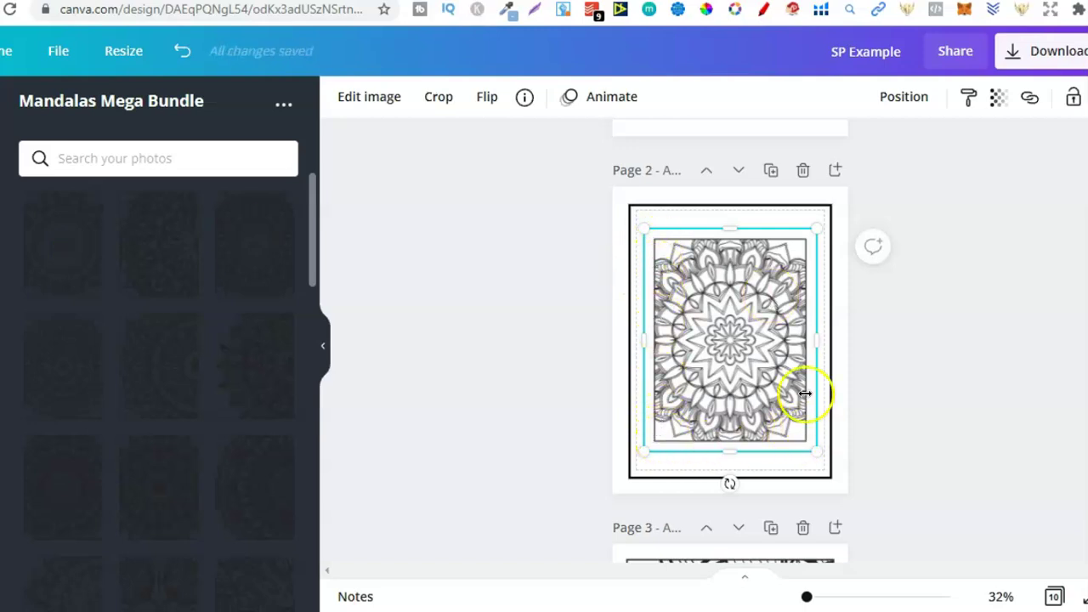
key("Delete")
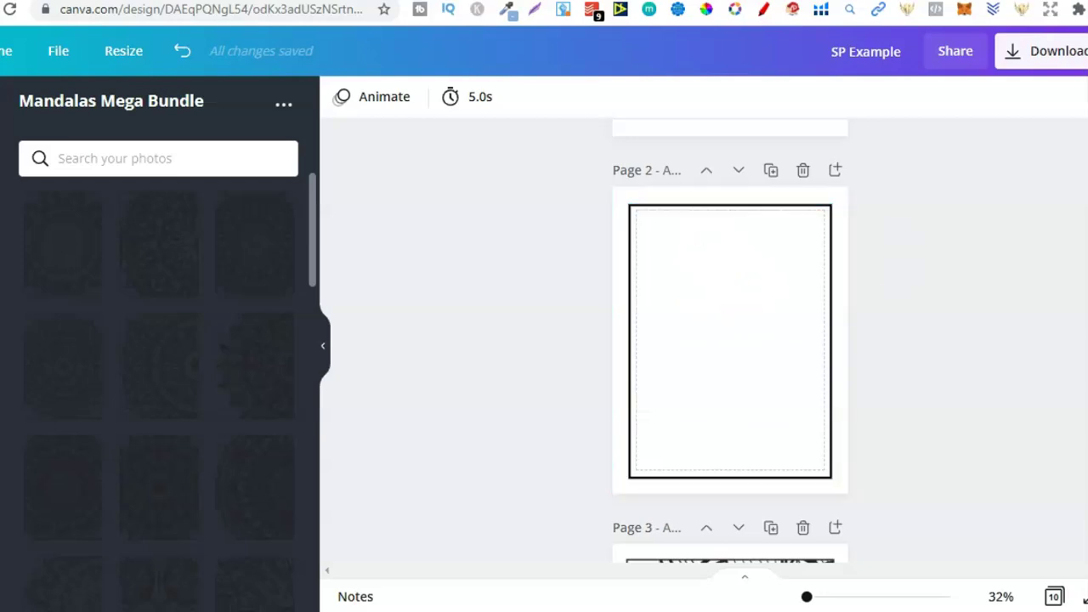
Review the example design's pages 1 to 4, from the blank page to the finished quote page.
scroll(730, 340, "down", 5)
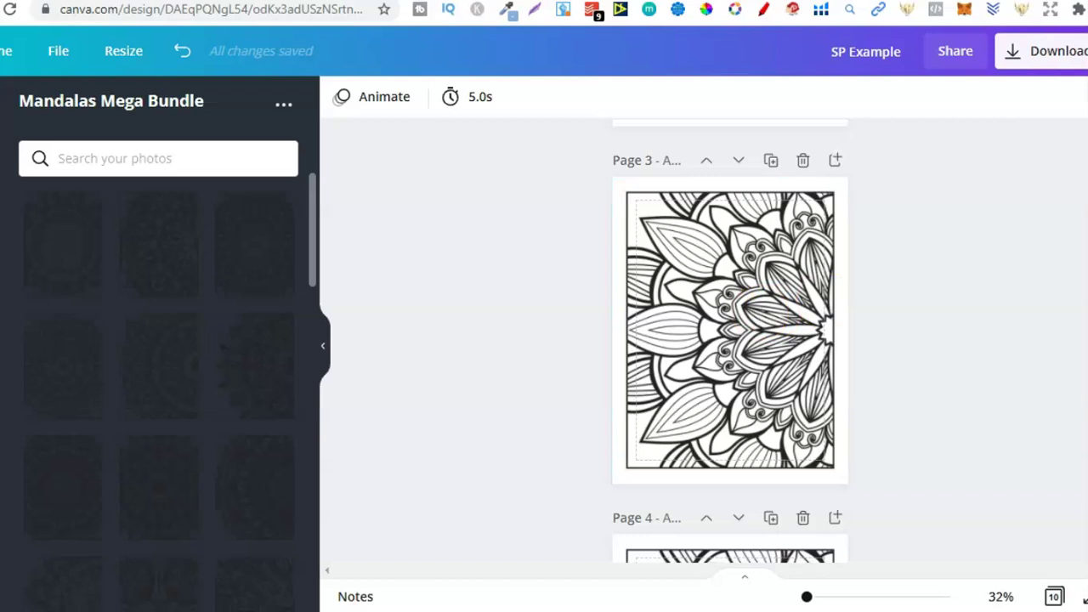
scroll(712, 243, "up", 8)
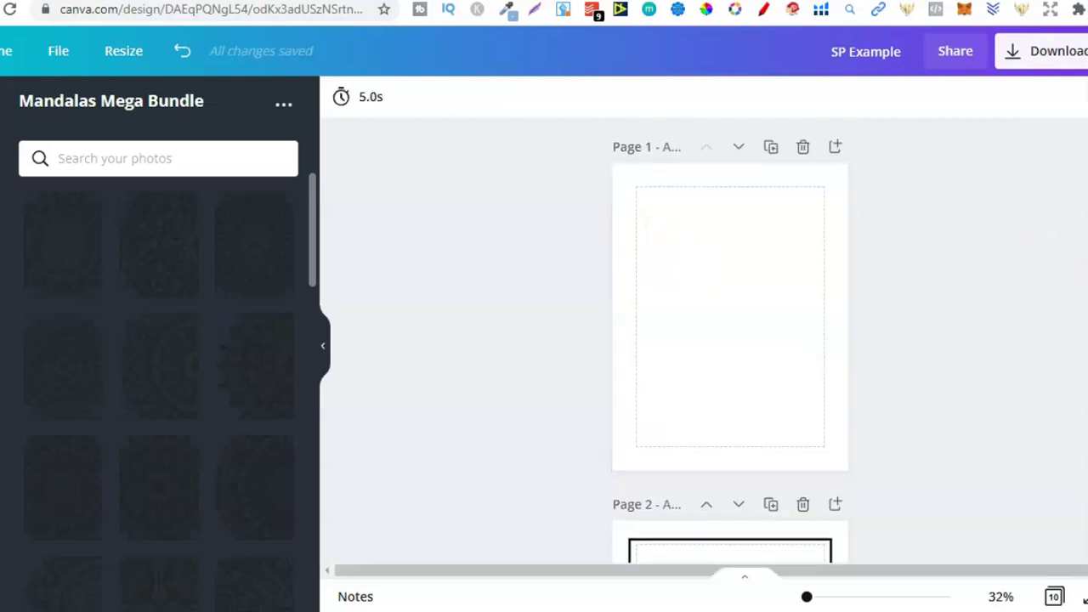
scroll(730, 341, "down", 5)
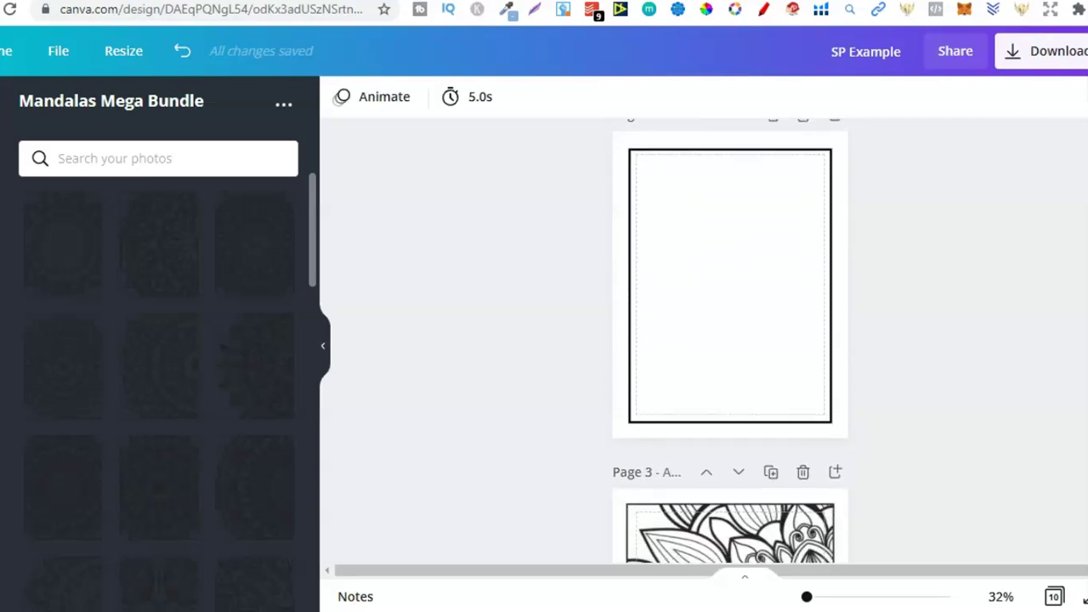
scroll(731, 340, "down", 3)
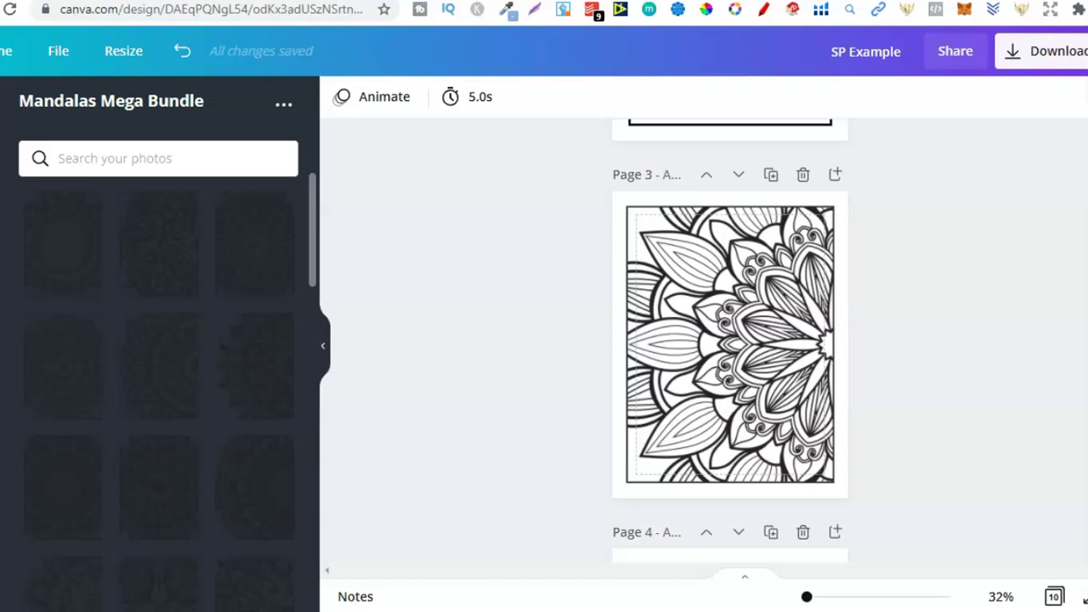
scroll(731, 340, "down", 3)
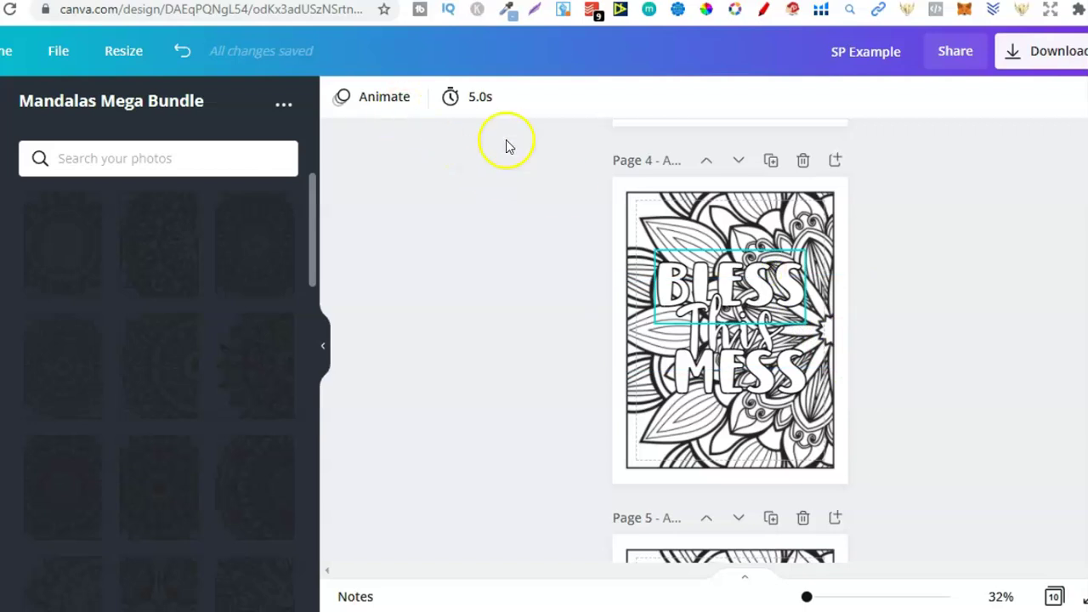
Check which fonts are used for the words "BLESS" and "This" on page 4.
left_click(704, 266)
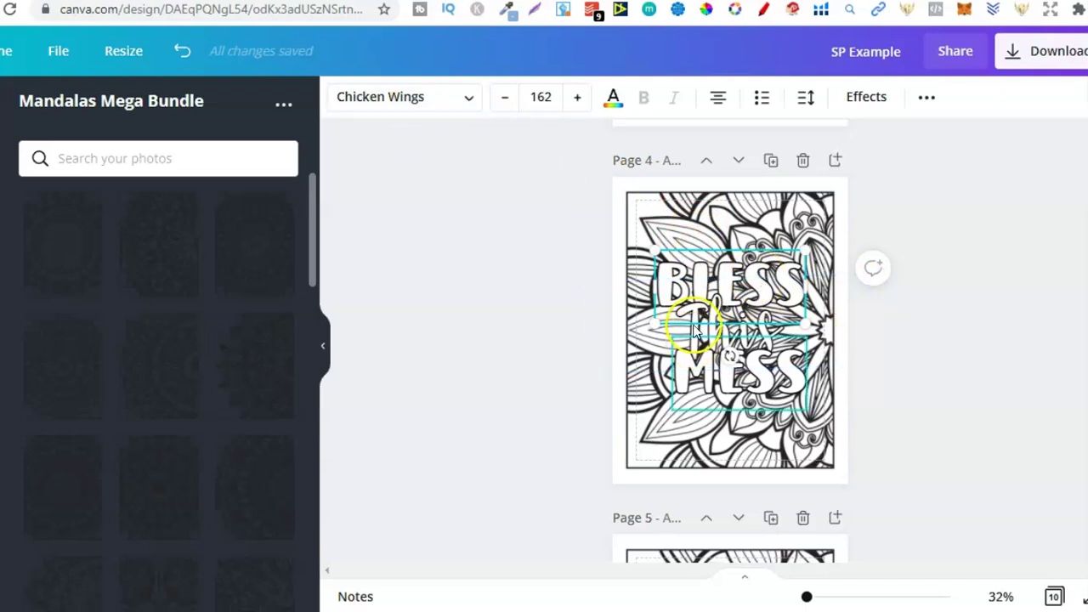
left_click(952, 381)
left_click(702, 343)
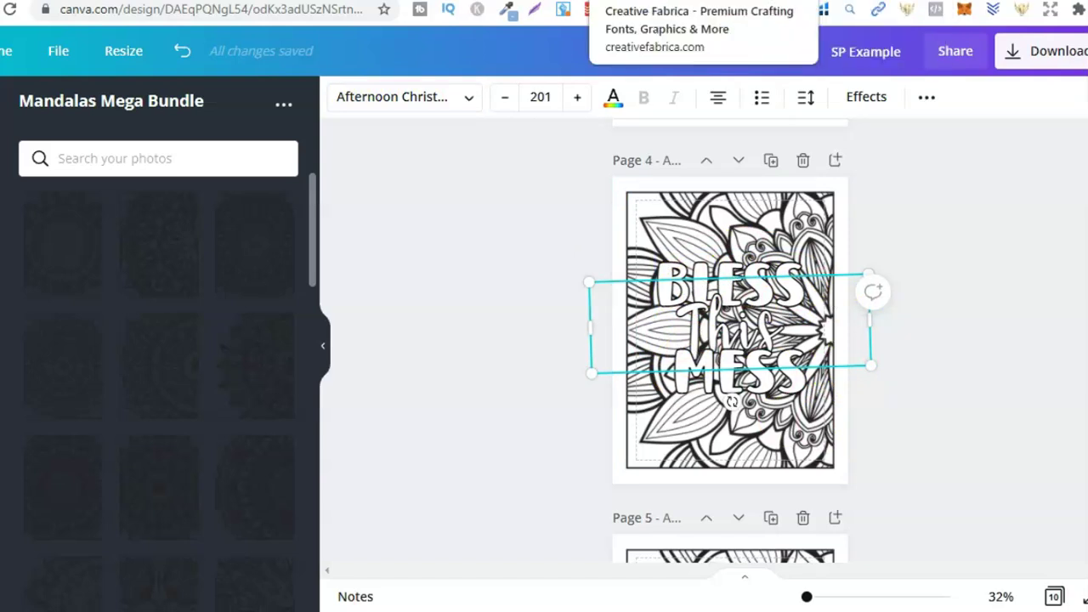
Switch to Creative Fabrica, open the All Font Categories page and look through the list of categories.
left_click(677, 9)
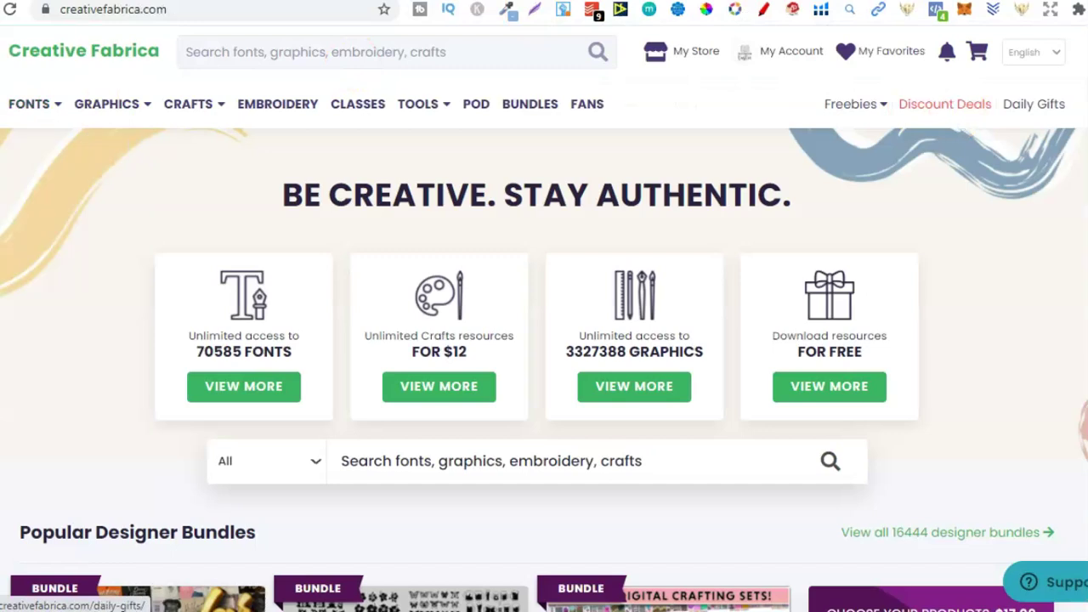
scroll(519, 97, "down", 1)
mouse_move(24, 43)
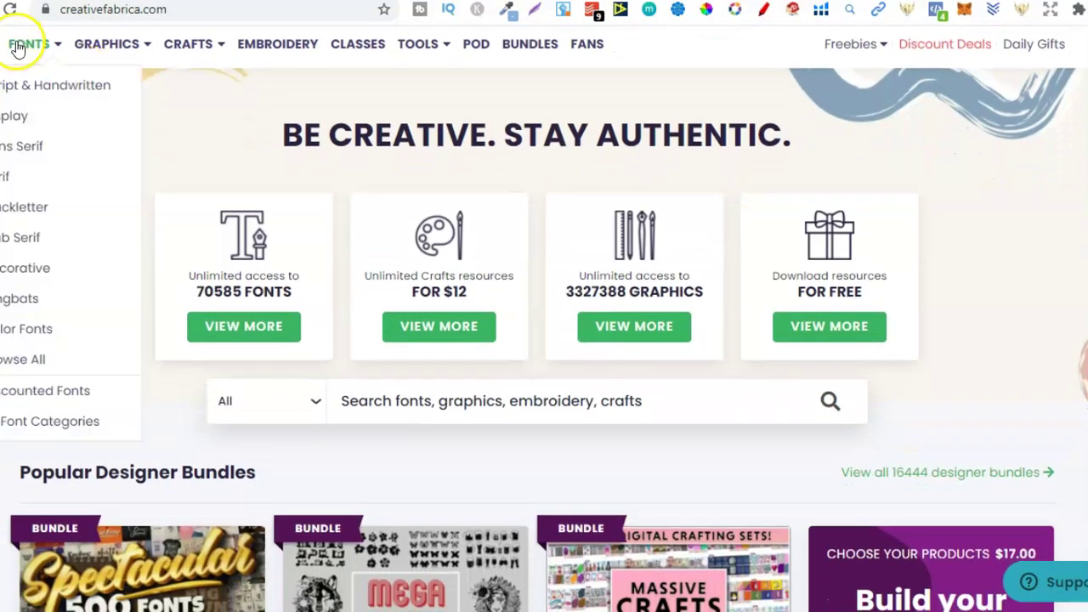
left_click(68, 427)
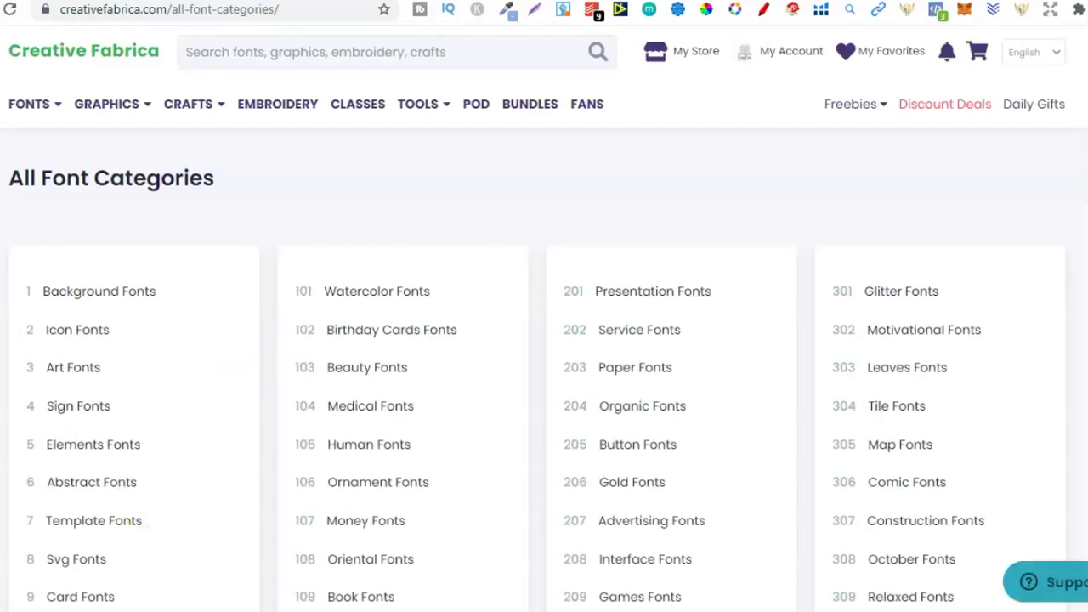
scroll(1081, 440, "down", 5)
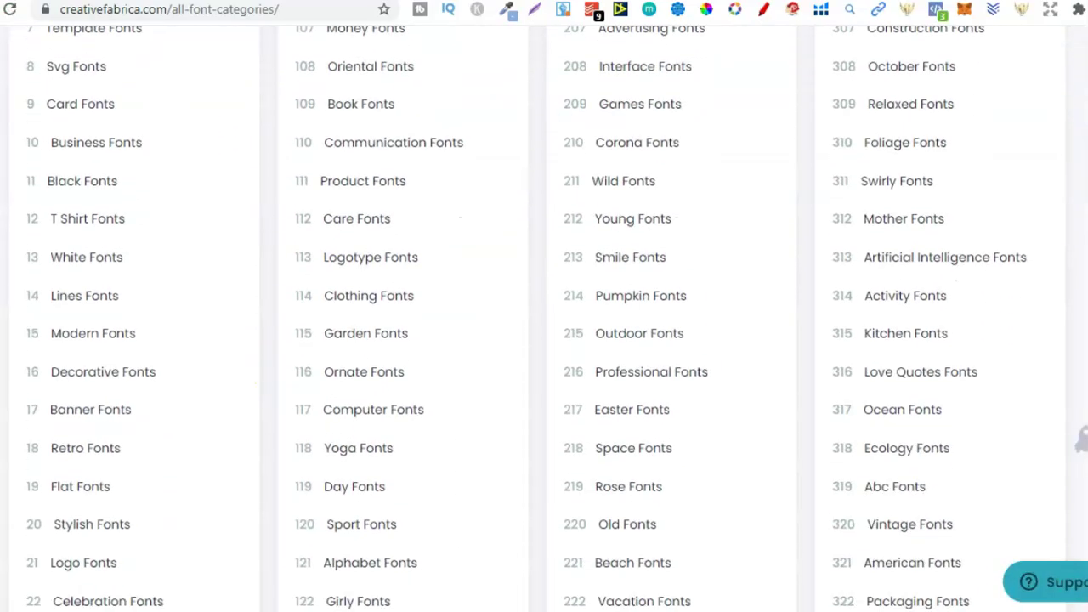
scroll(1081, 440, "down", 7)
scroll(1082, 440, "down", 5)
scroll(544, 340, "down", 5)
scroll(544, 340, "up", 20)
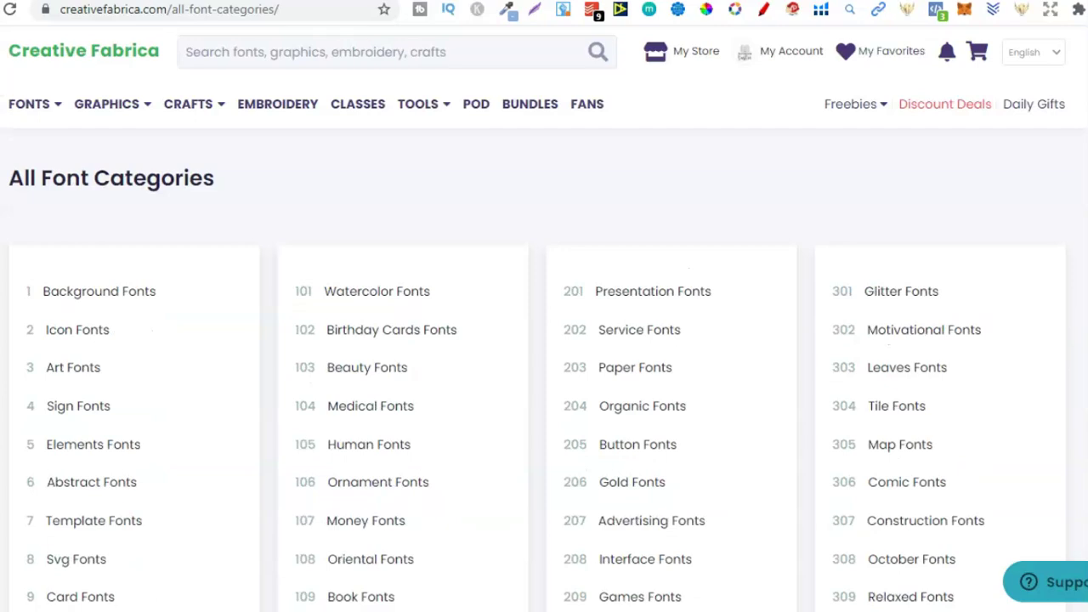
Browse Creative Fabrica's popular fonts of the week, then return to page 4 of the Canva design and clear the text selection.
left_click(17, 107)
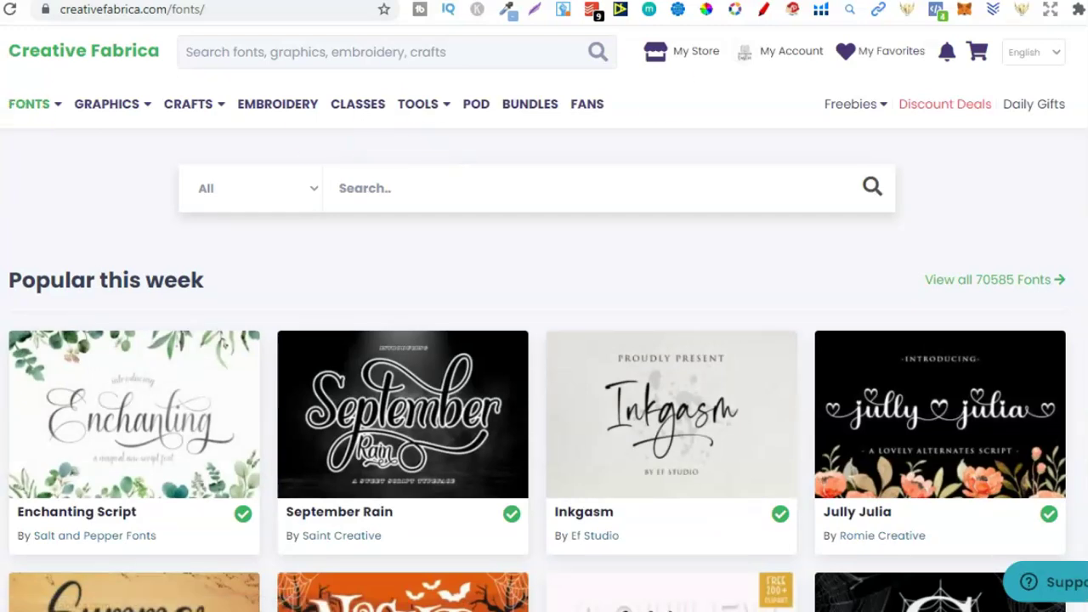
scroll(545, 319, "down", 3)
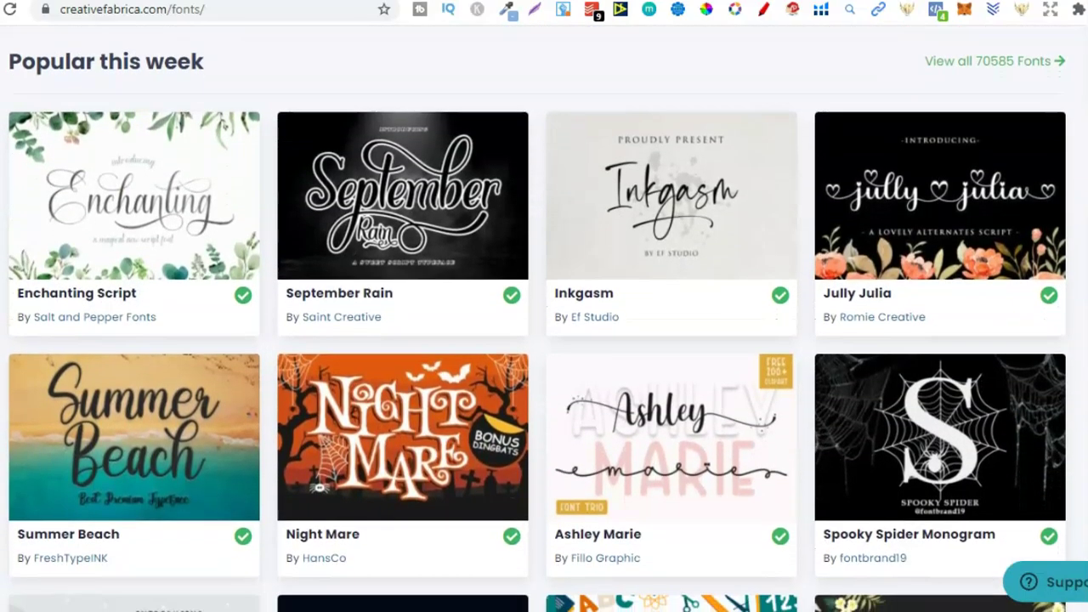
scroll(544, 319, "down", 6)
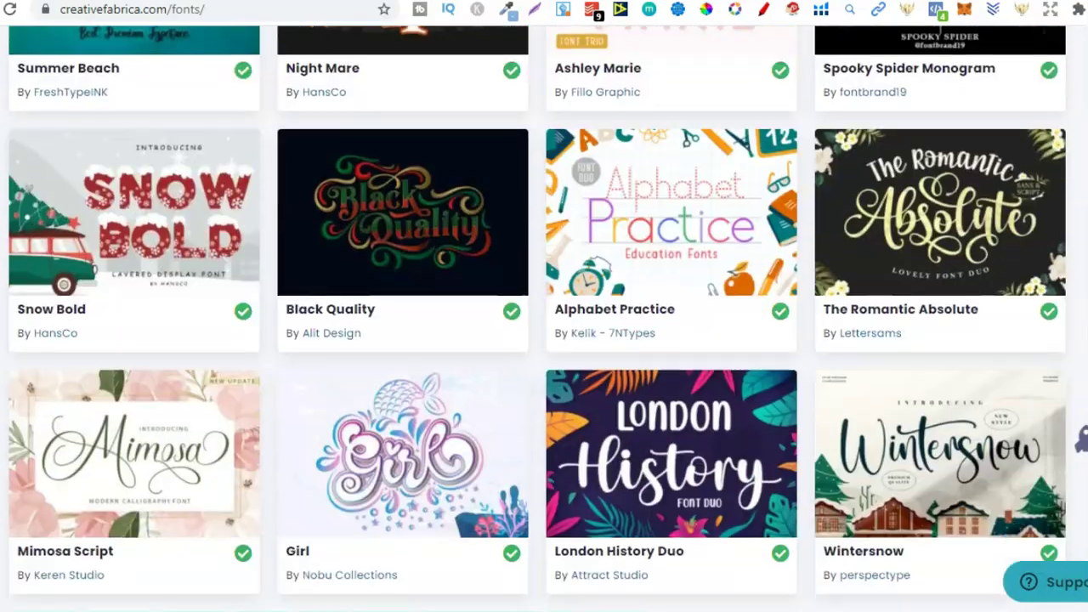
scroll(545, 318, "down", 1)
scroll(545, 319, "up", 10)
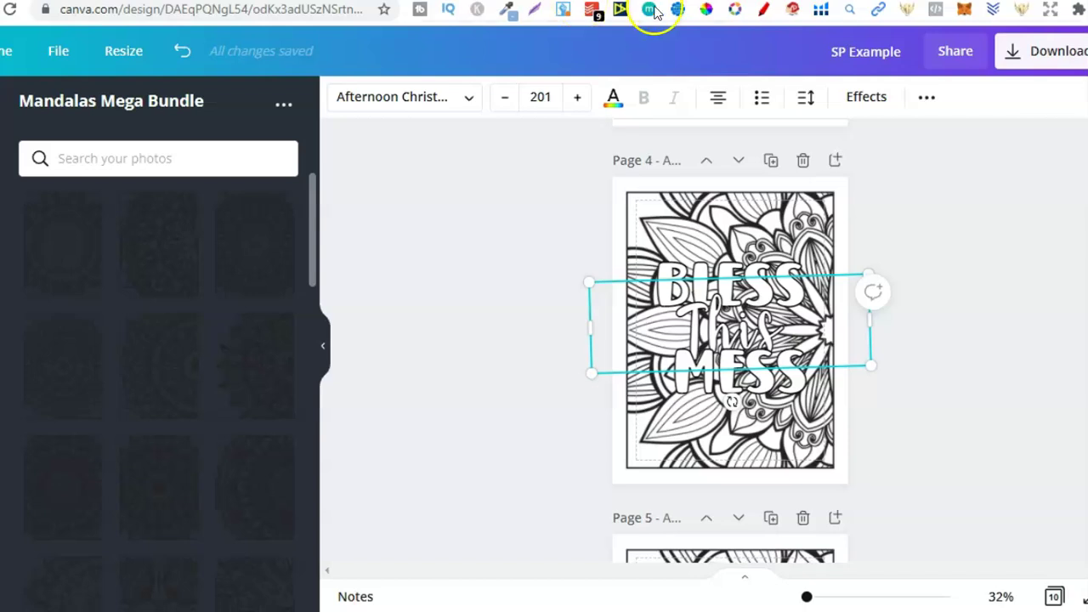
left_click(941, 239)
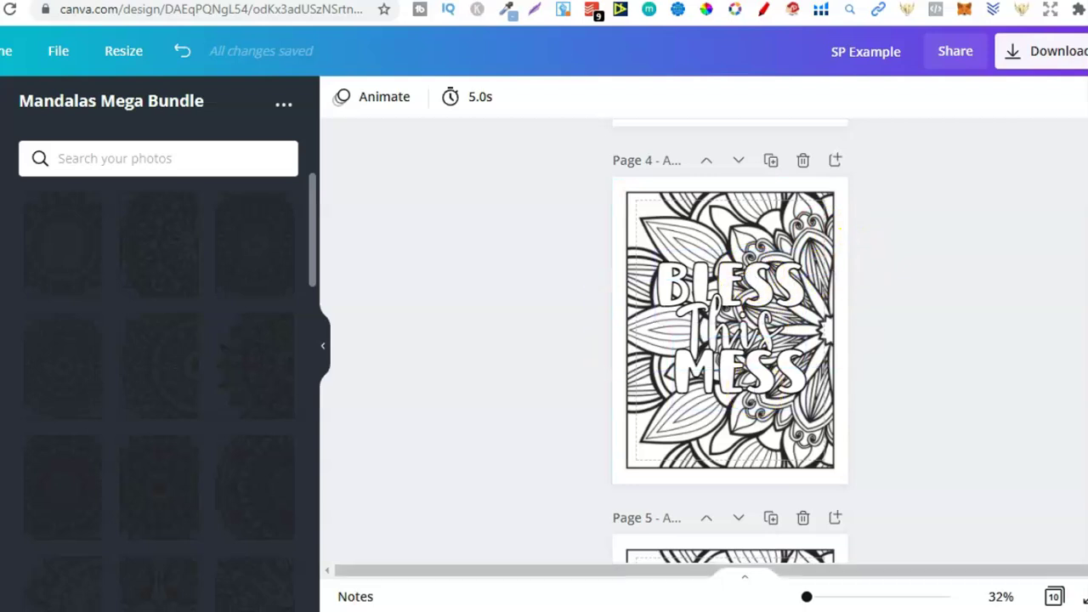
Try the None and Shadow text effects on the word "BLESS" on page 5, undoing each one.
scroll(729, 340, "down", 3)
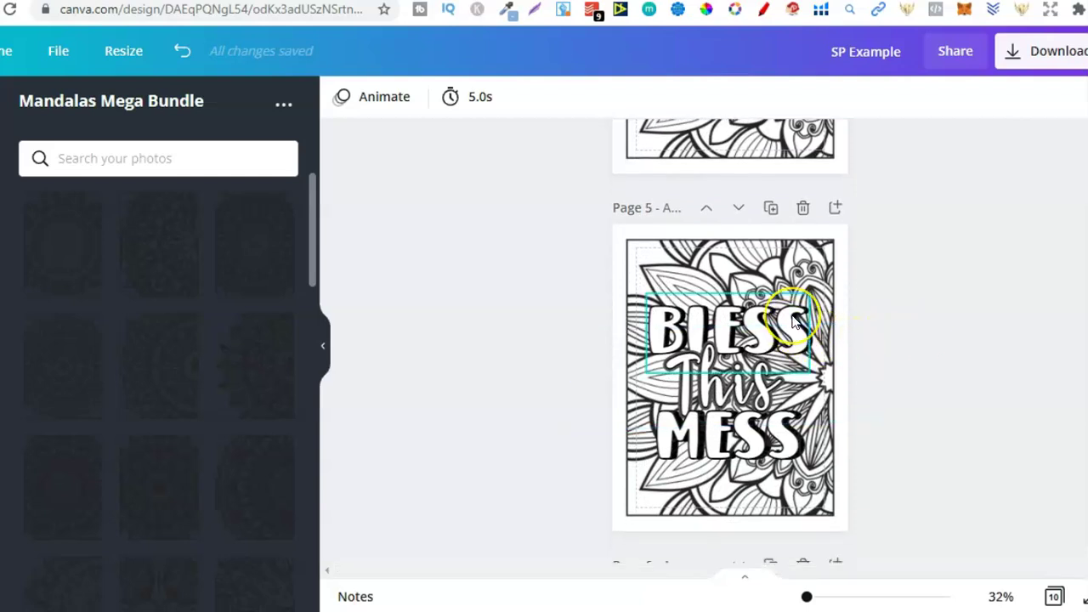
left_click(768, 325)
left_click(759, 326)
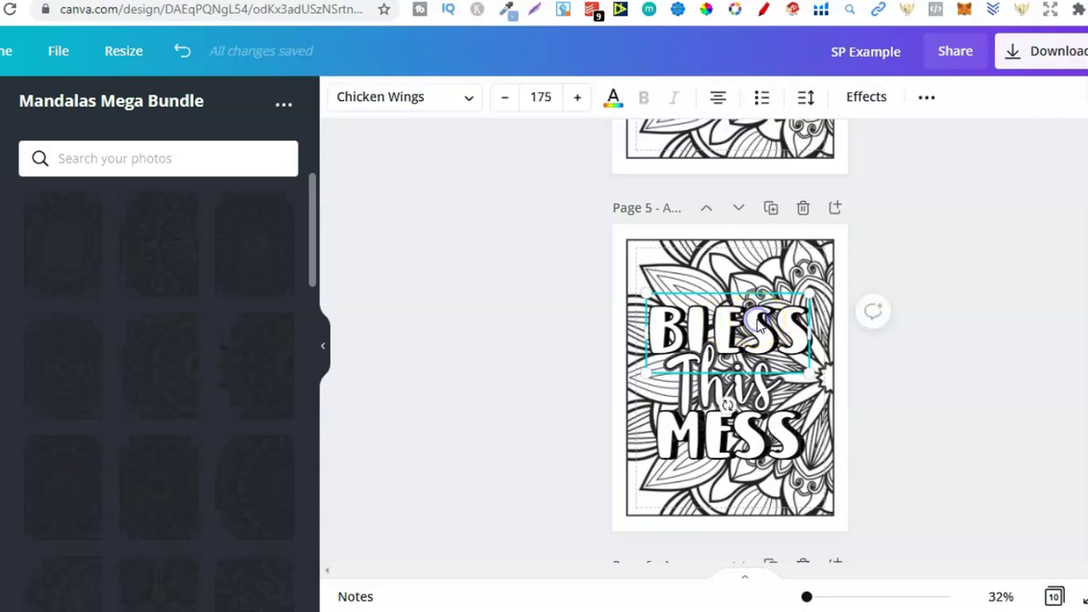
left_click(865, 97)
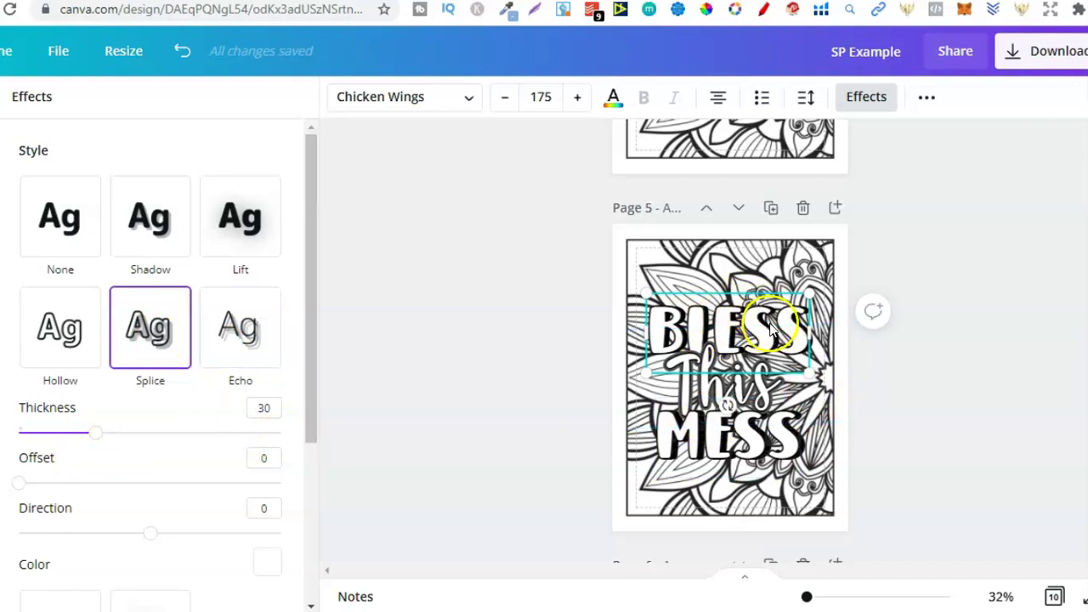
left_click(63, 250)
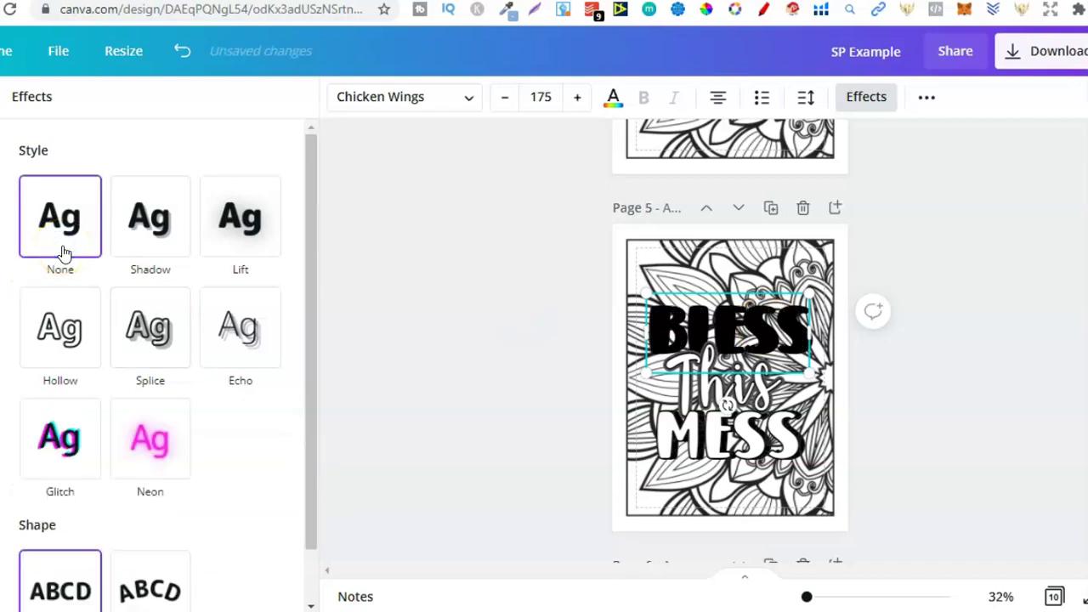
left_click(185, 57)
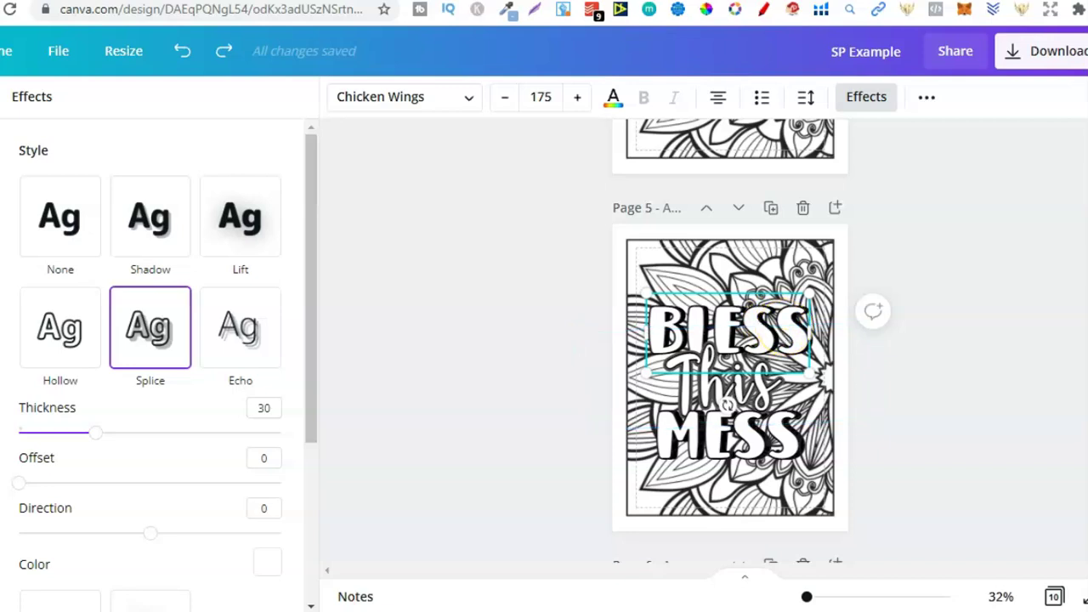
key("ctrl+Tab")
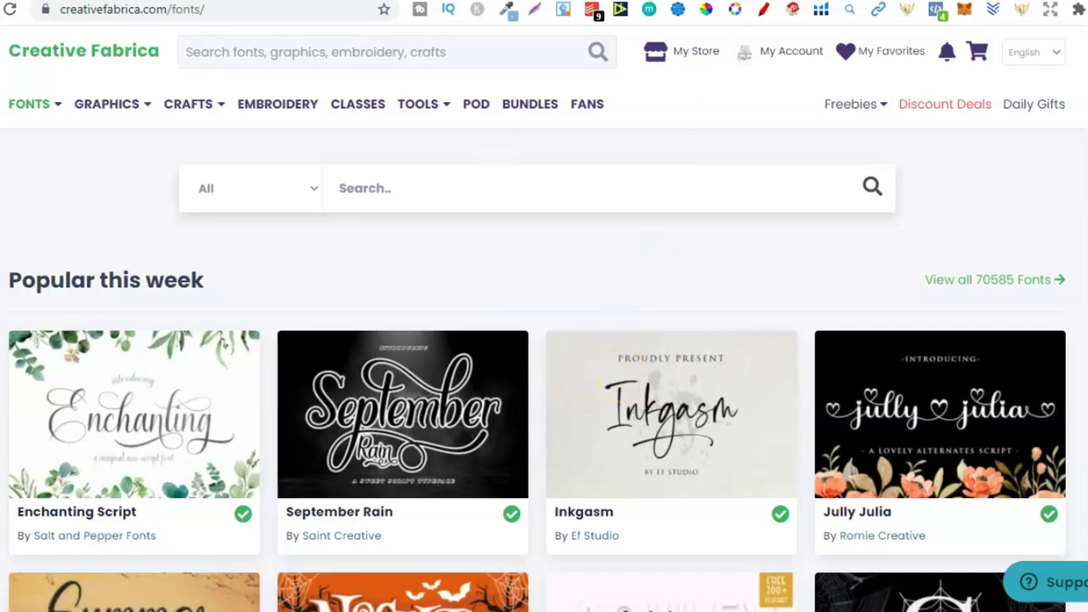
key("ctrl+shift+Tab")
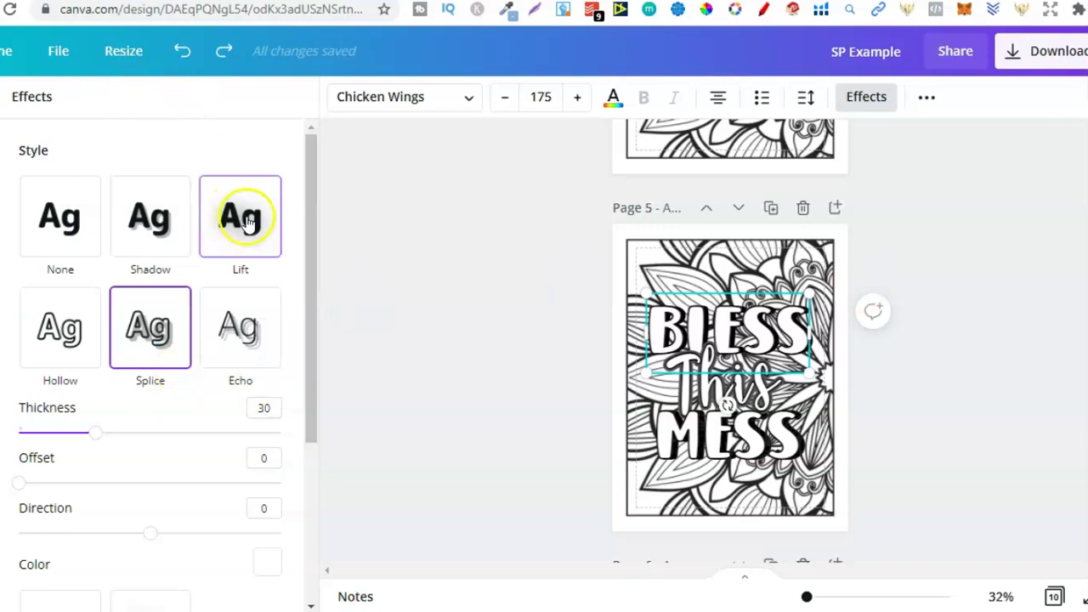
left_click(150, 221)
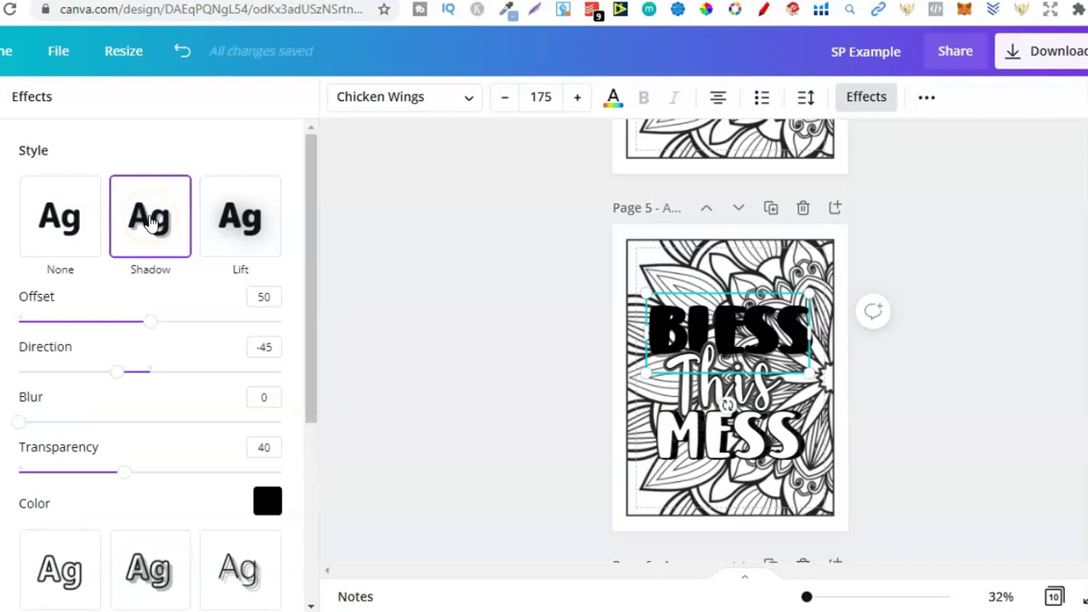
left_click(182, 52)
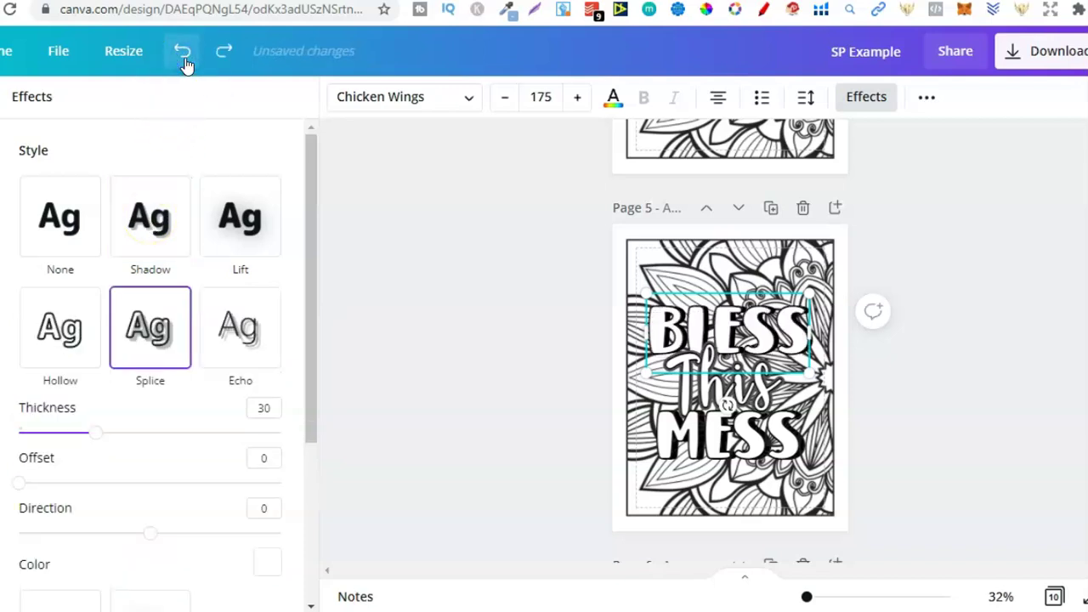
Try overlaying a duplicate of "BLESS" with no text effect on the word on page 5, and undo it.
left_click(929, 102)
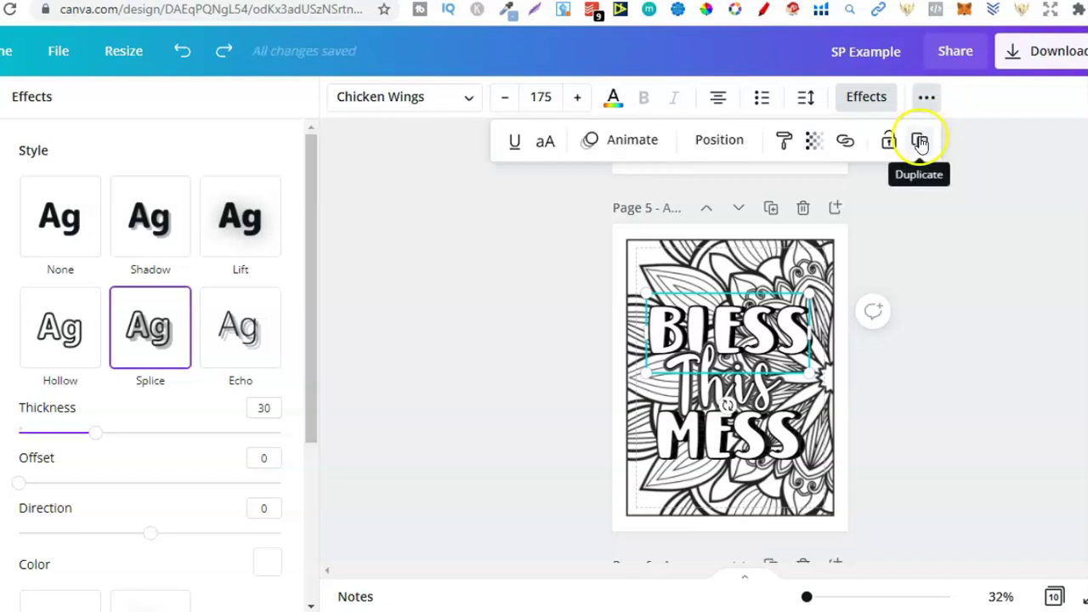
left_click(920, 141)
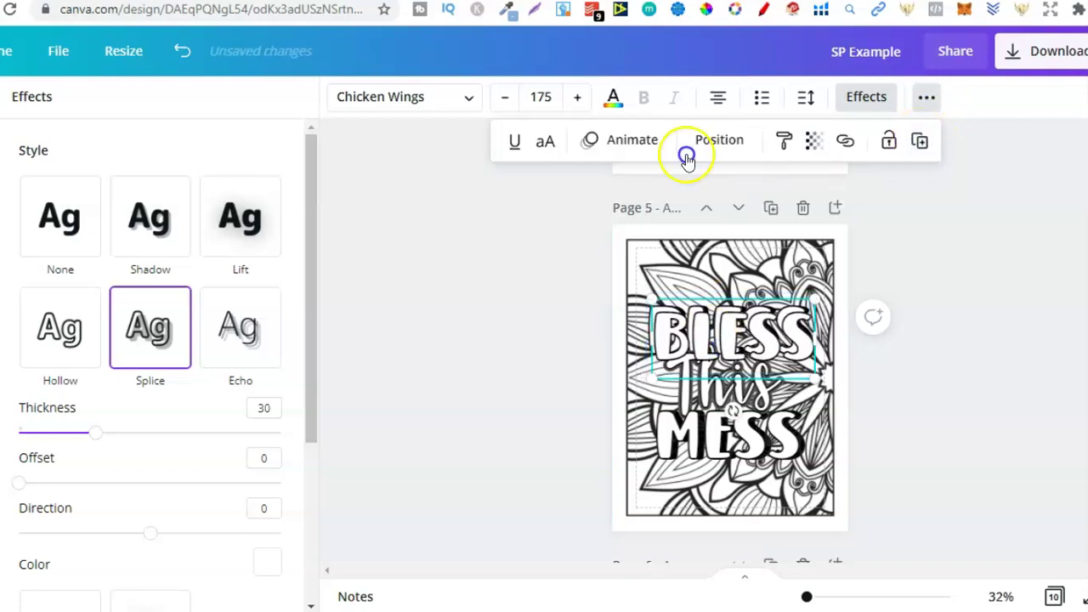
left_click(56, 213)
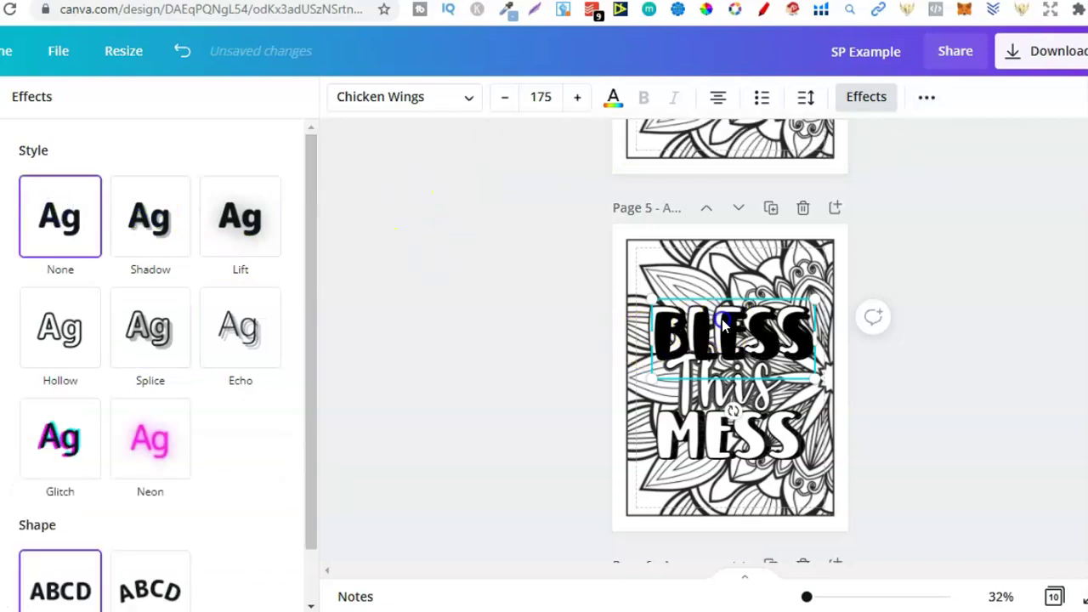
left_click_drag(721, 322, 721, 320)
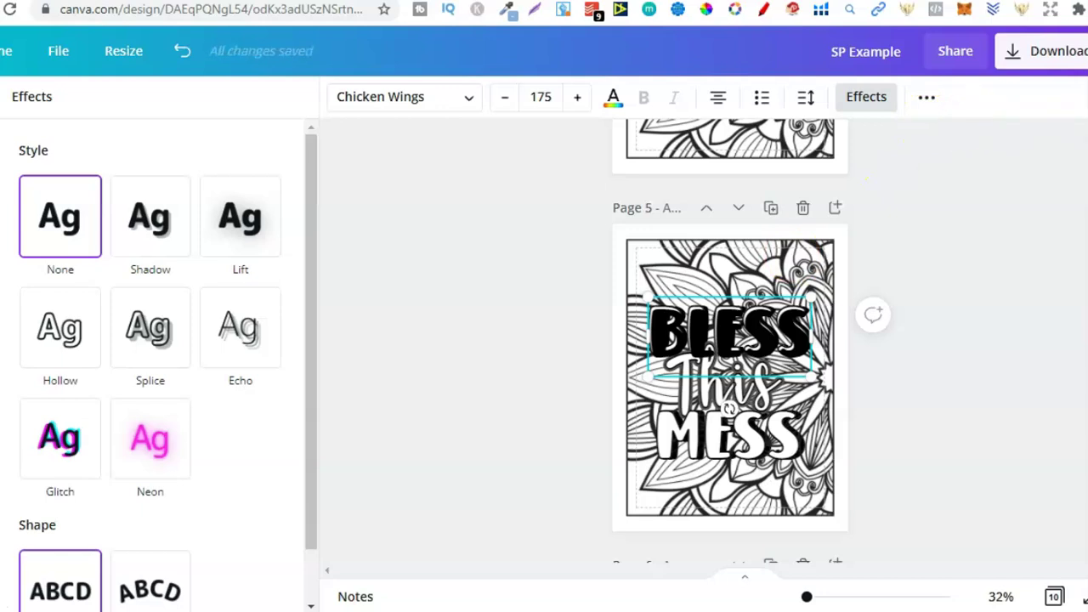
key("ctrl+z")
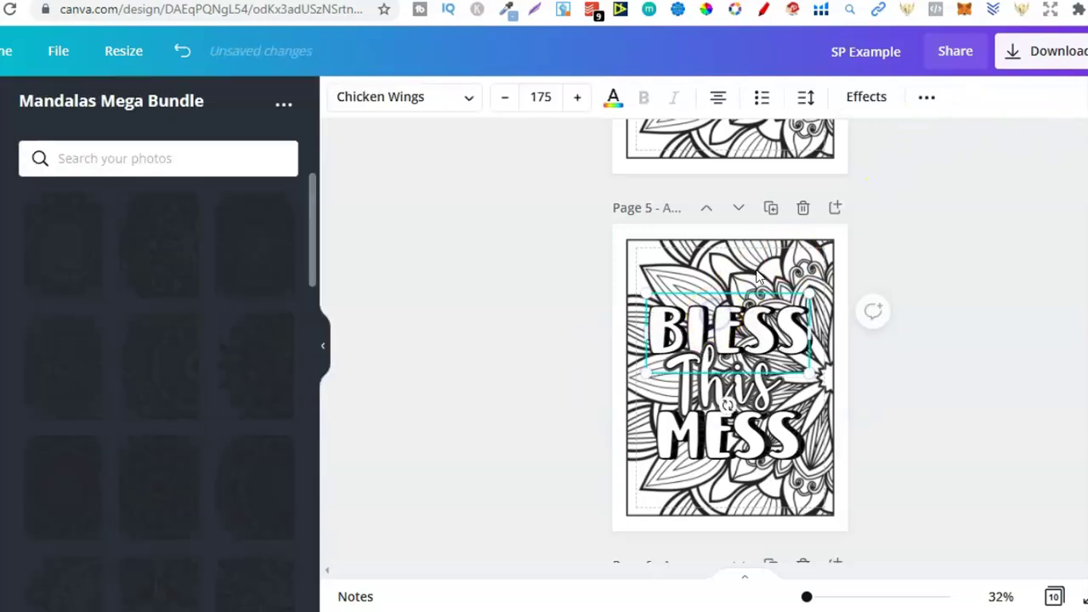
Try sending the white "BLESS" text on page 5 backward behind its solid black copy, and undo the last changes.
left_click(926, 97)
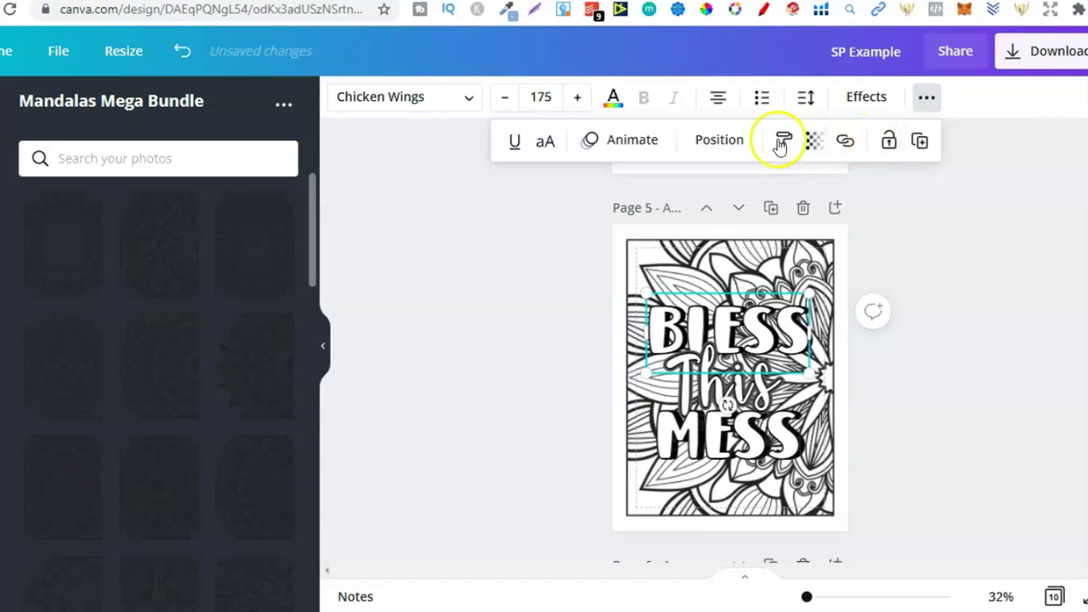
left_click(720, 139)
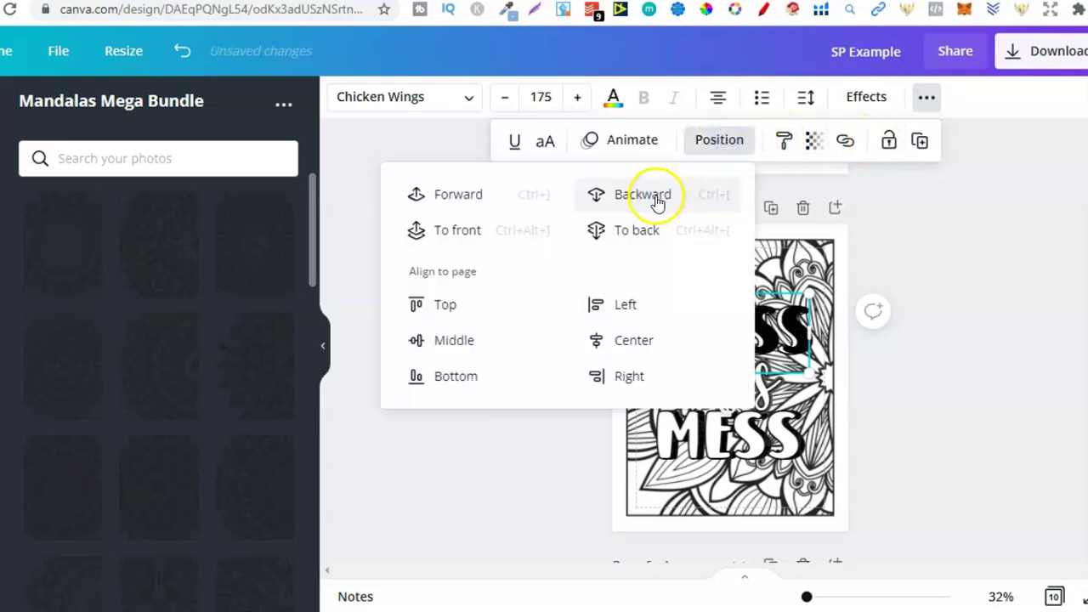
left_click(754, 333)
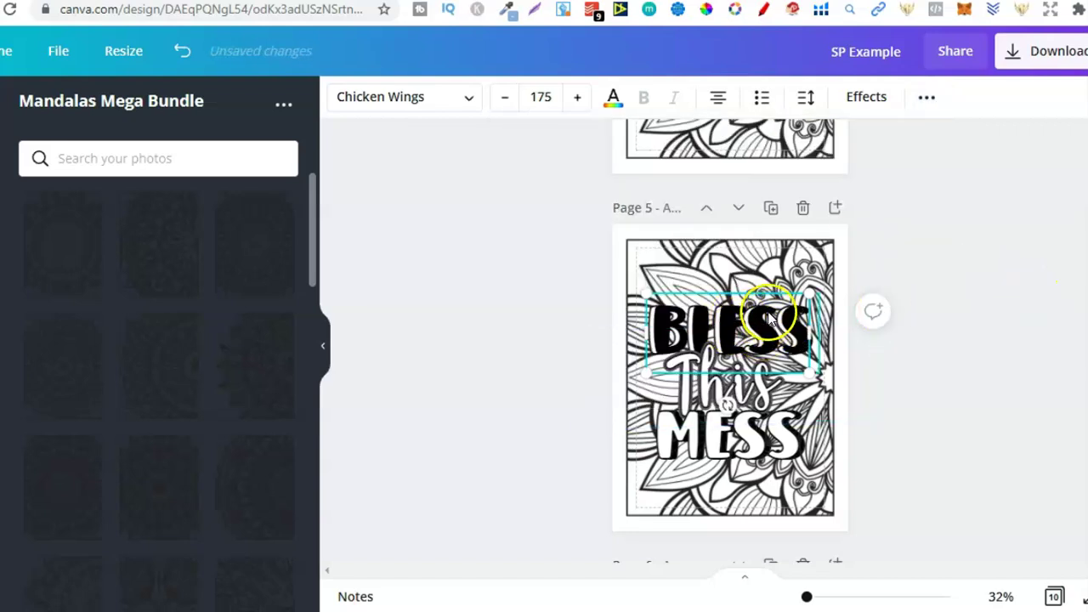
left_click(925, 101)
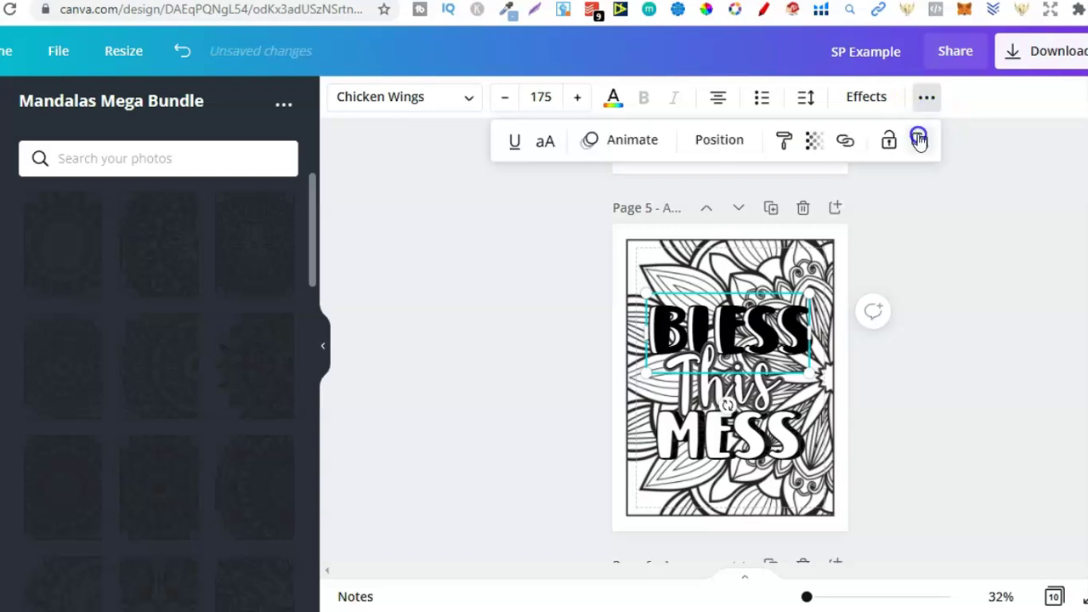
left_click(729, 140)
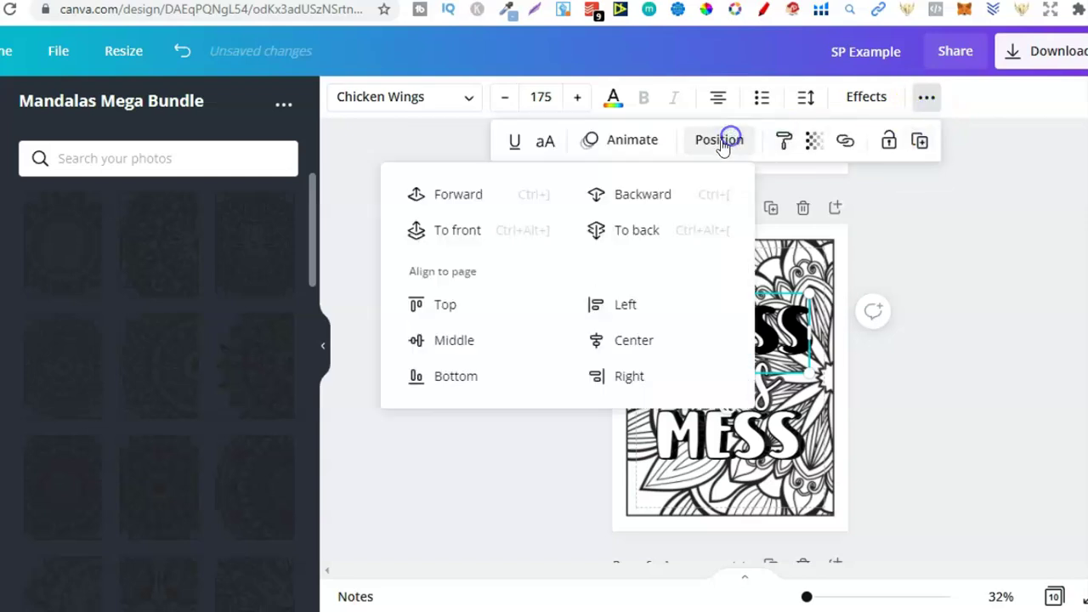
left_click(643, 194)
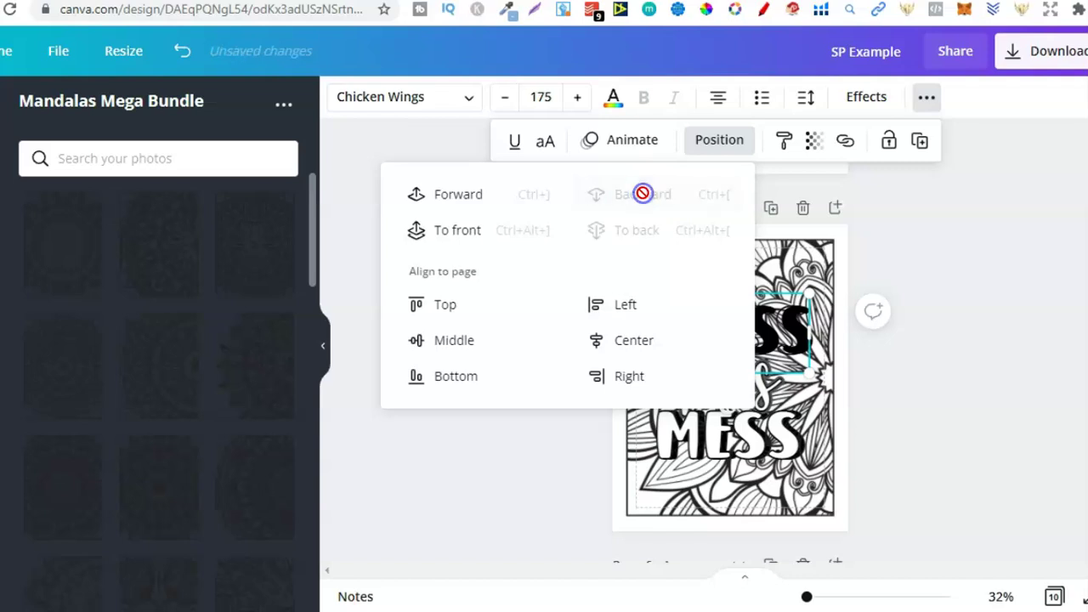
left_click(178, 56)
left_click(178, 56)
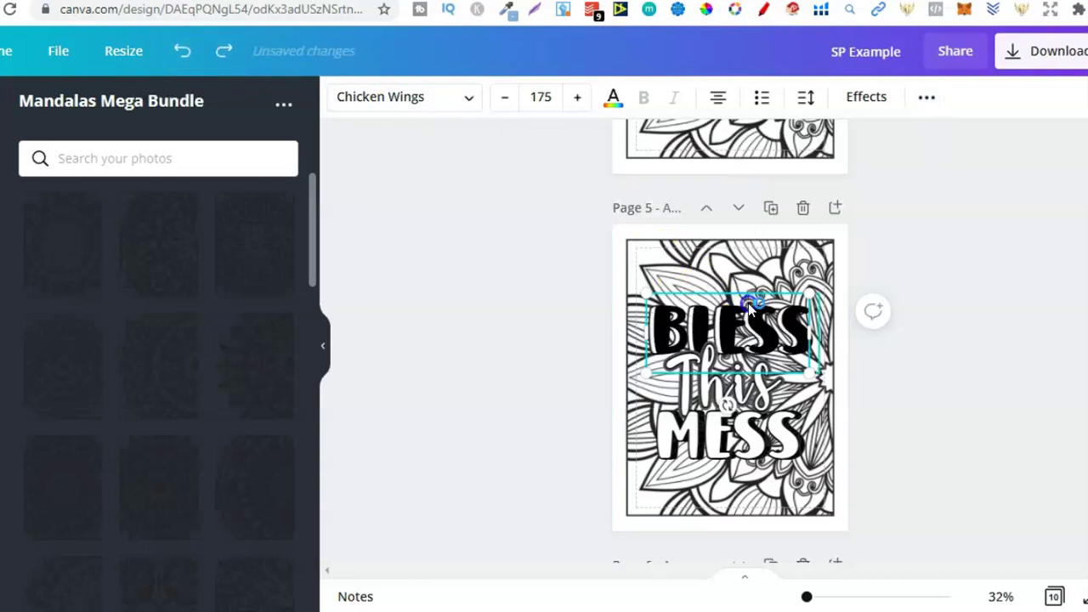
Send the solid black "BLESS" copy on page 5 backward behind the white text and clear the selection.
left_click(926, 99)
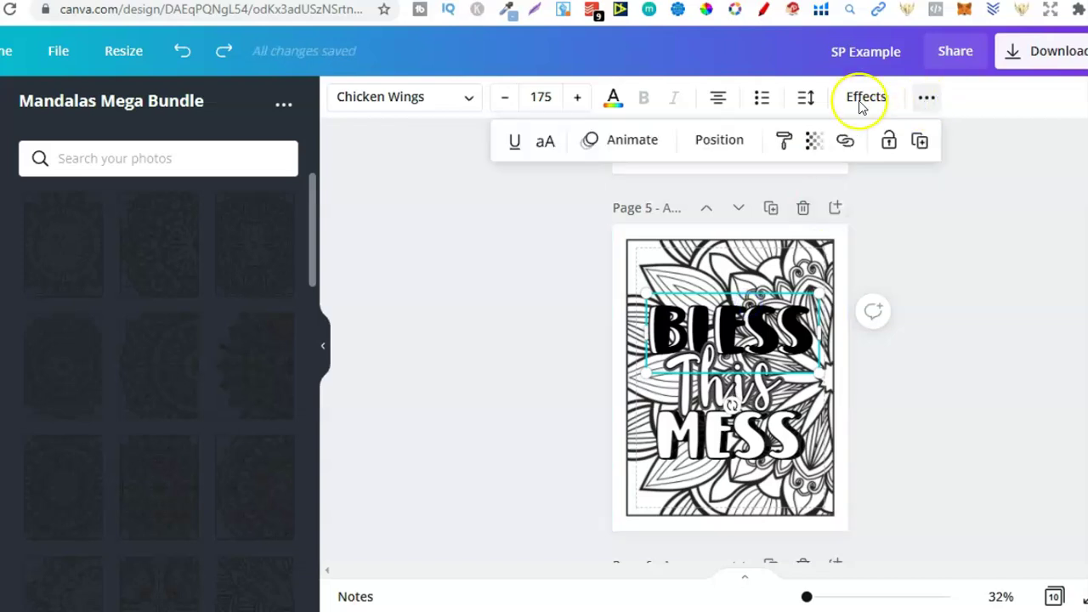
left_click(719, 139)
left_click(629, 195)
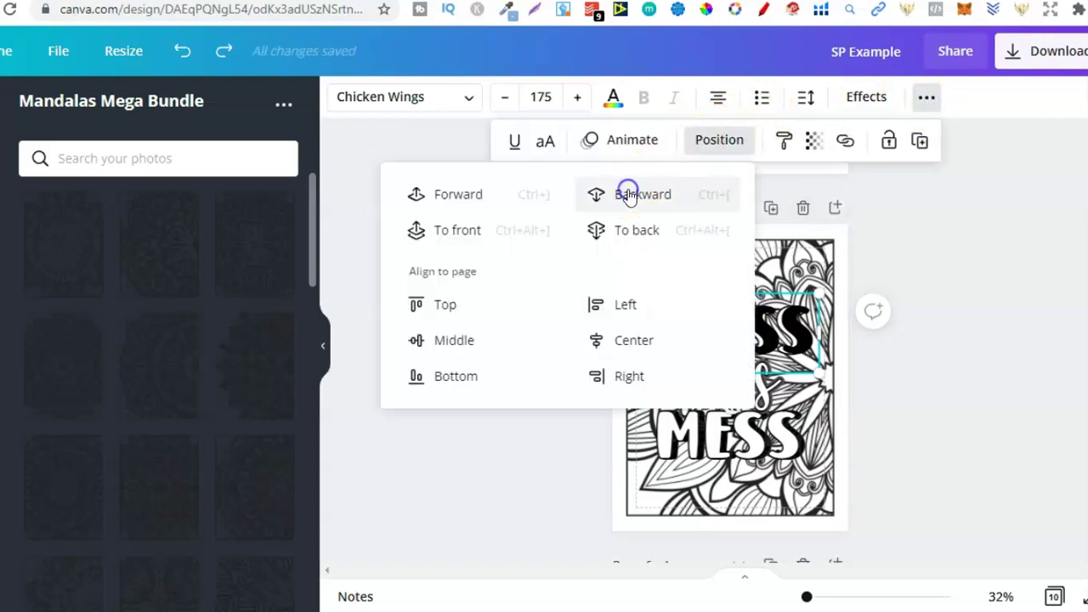
left_click(984, 390)
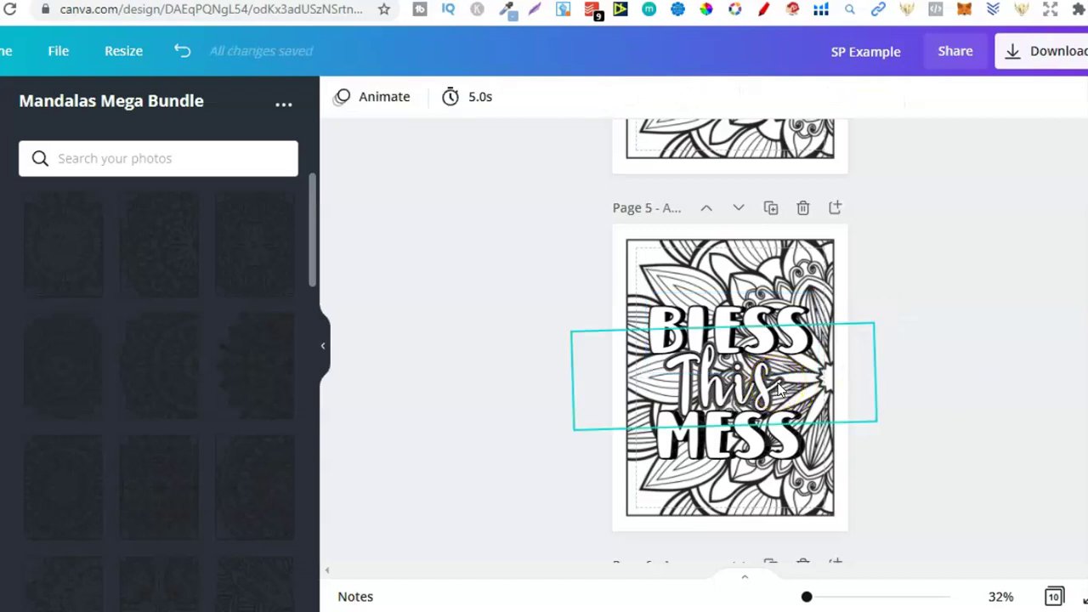
Compare the styling of the quote text on pages 4 and 5, and examine the version on page 6.
left_click(895, 301)
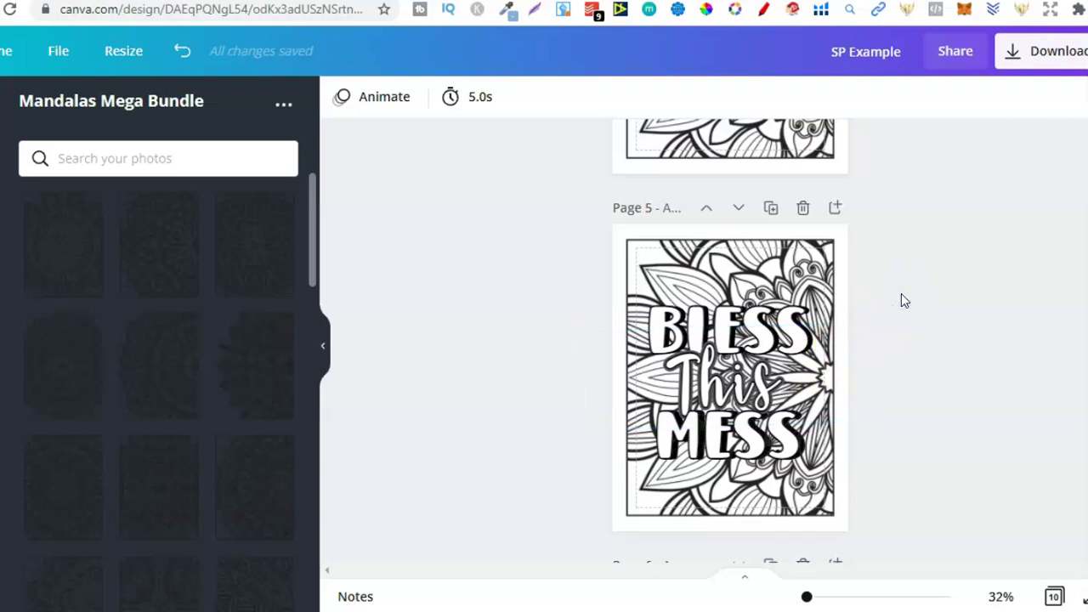
left_click(767, 322)
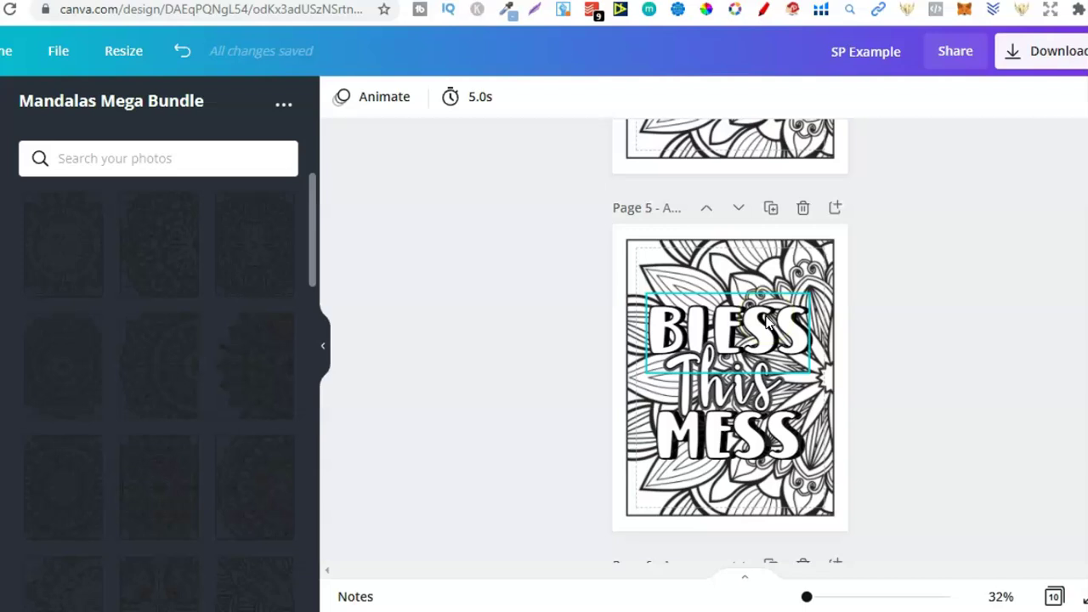
left_click(837, 335)
left_click(948, 394)
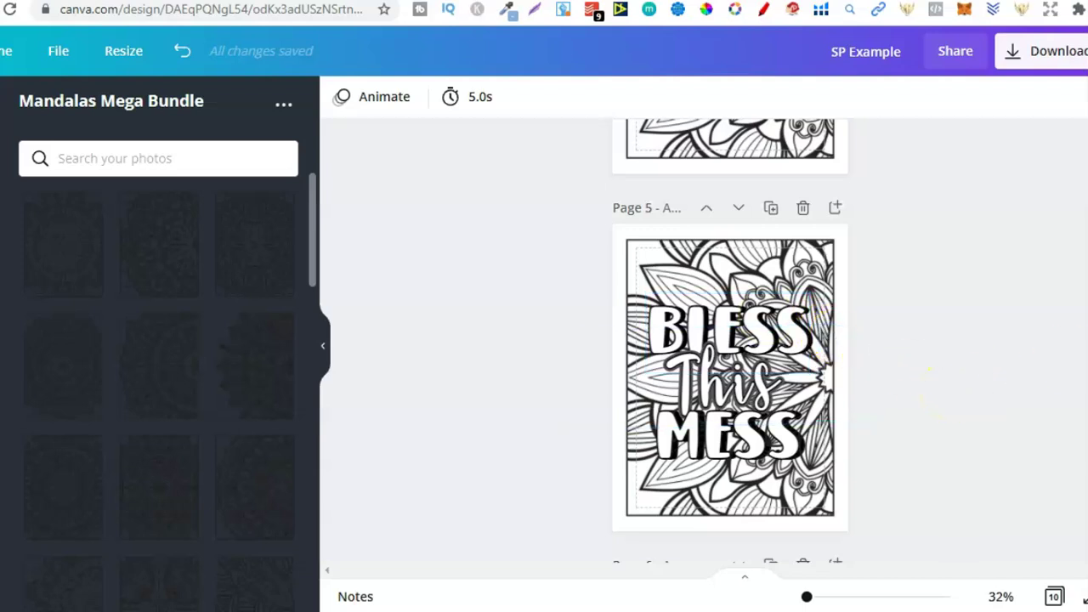
scroll(849, 249, "up", 4)
left_click(850, 248)
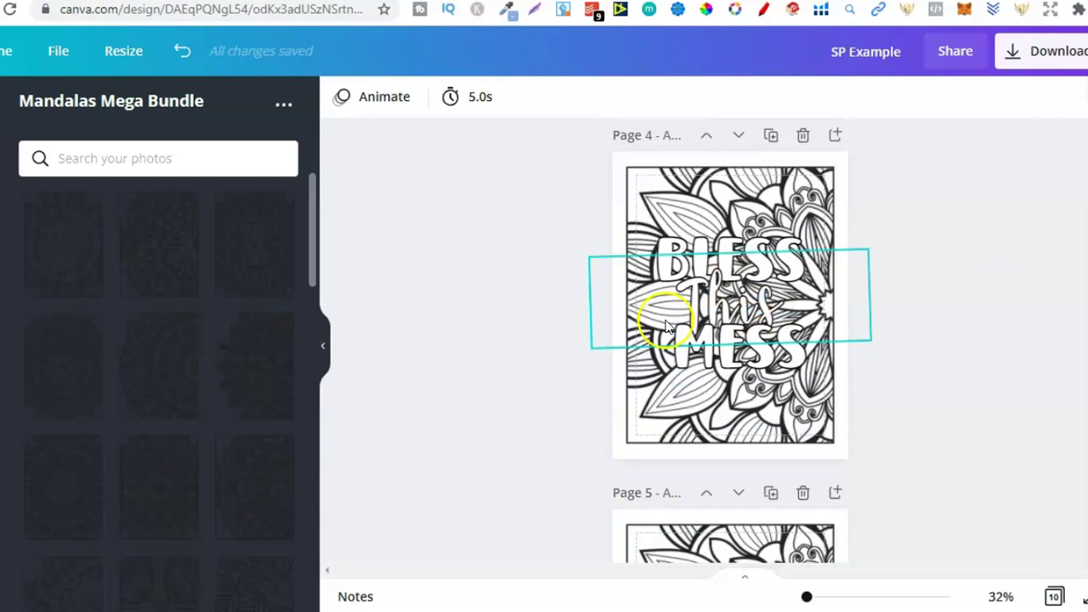
scroll(730, 340, "down", 4)
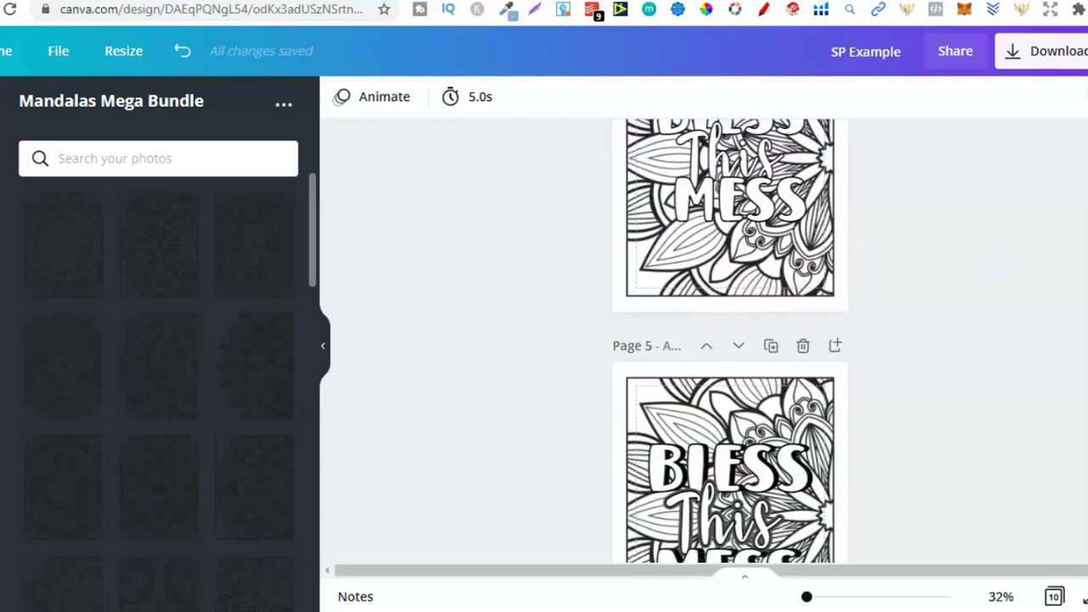
scroll(730, 341, "down", 1)
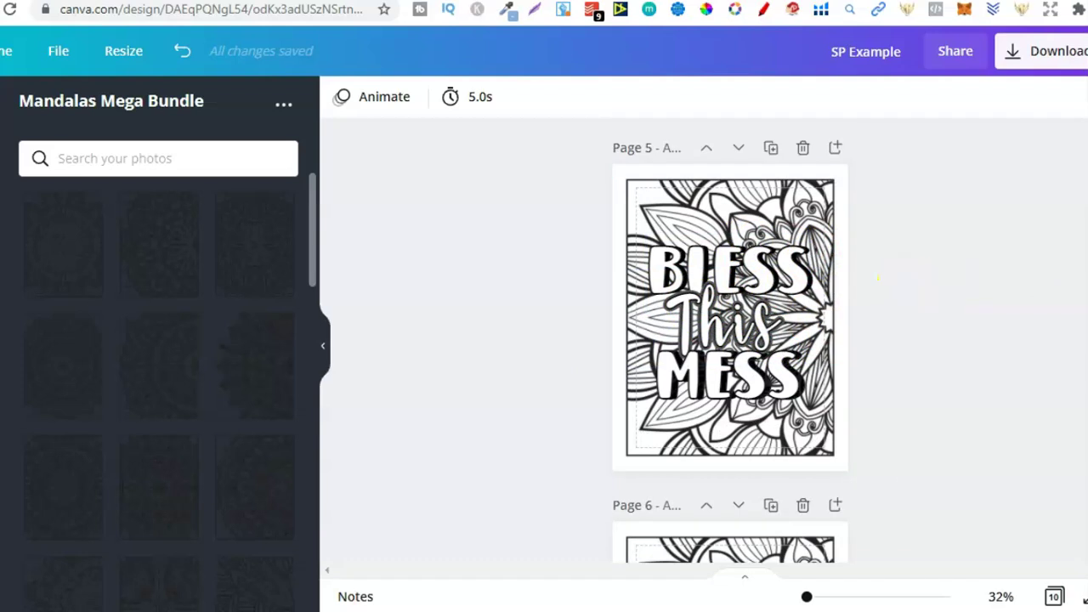
scroll(878, 278, "down", 5)
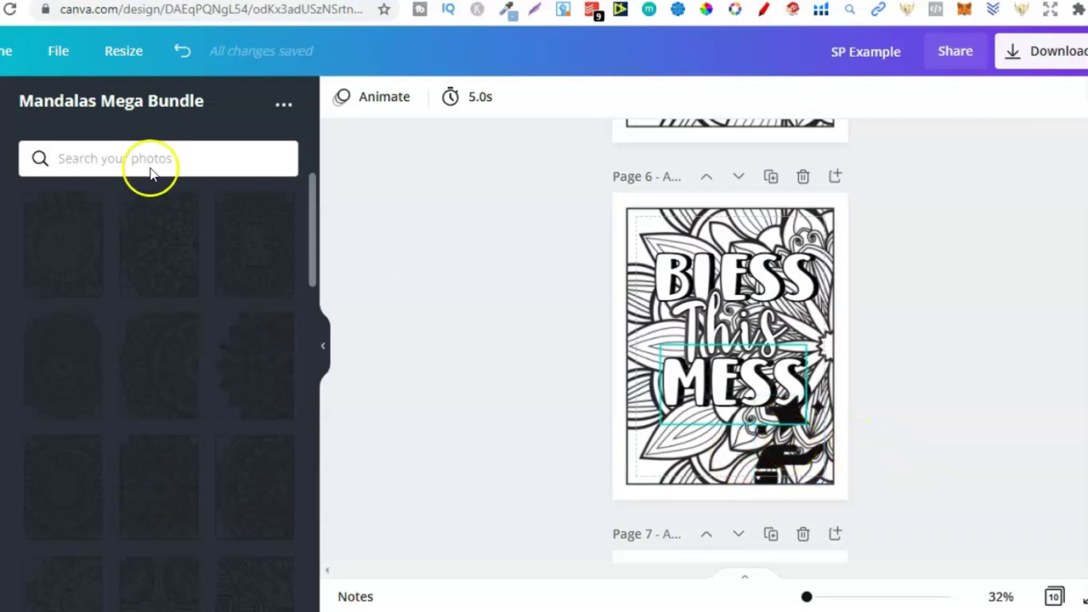
Search Canva's elements for "bless" using the recent search term.
scroll(3, 315, "up", 5)
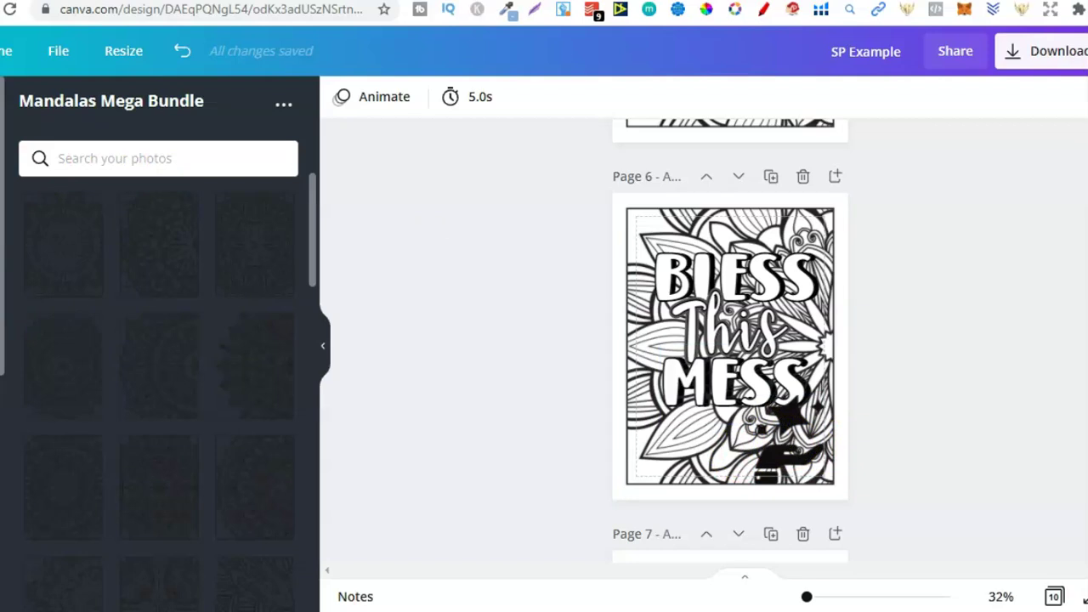
left_click(2, 144)
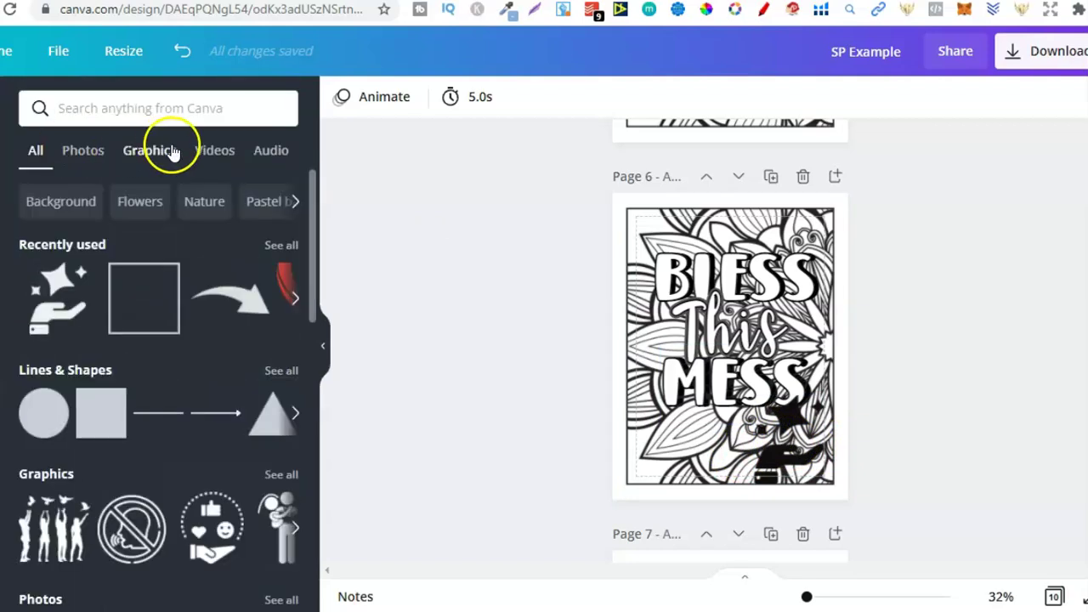
left_click(194, 107)
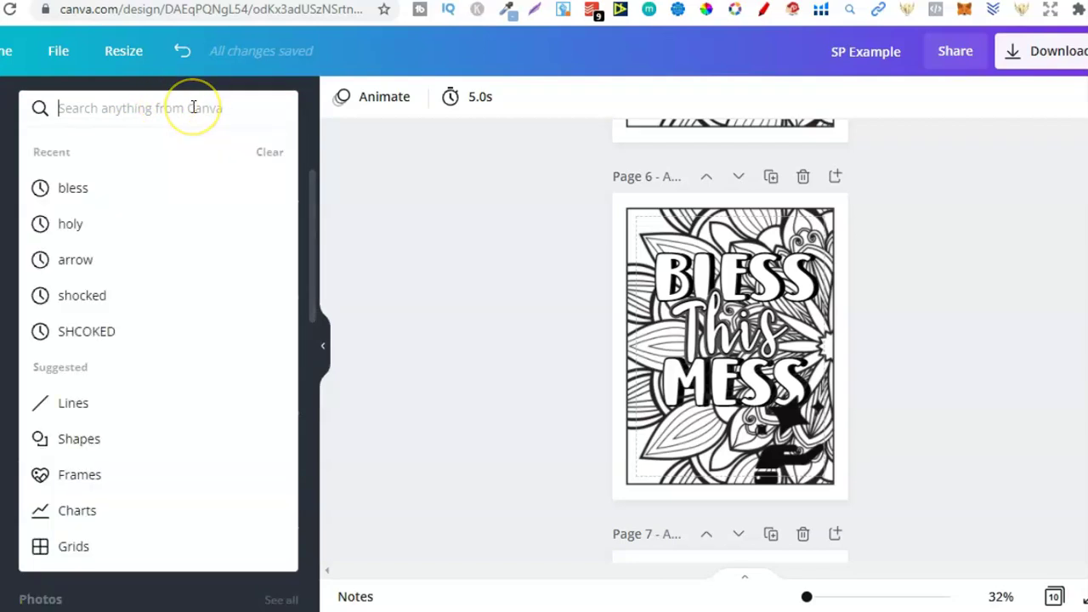
left_click(74, 191)
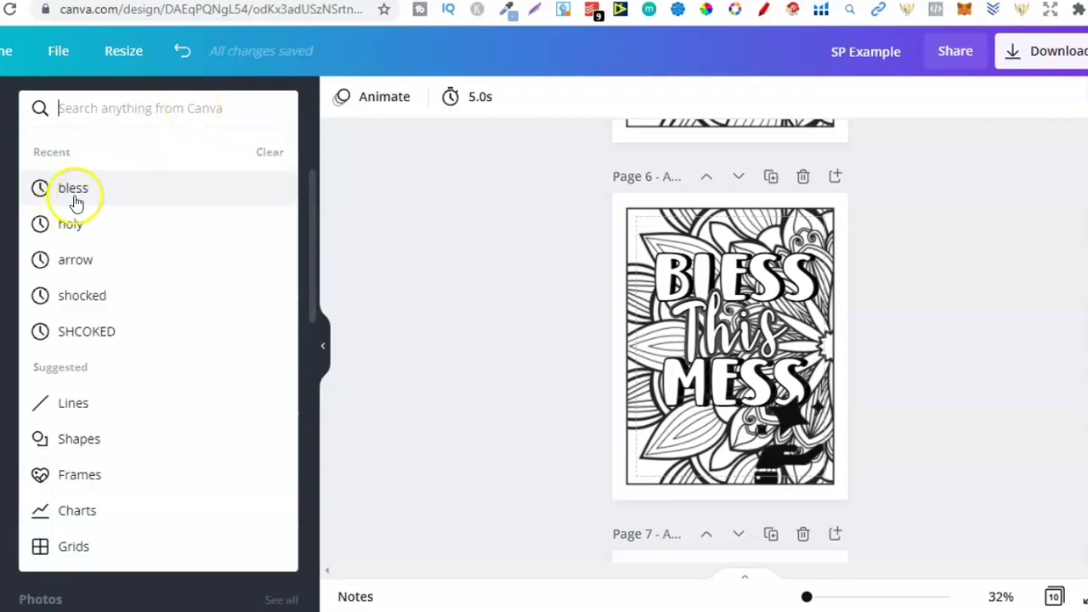
Close the element search, check Creative Fabrica's fonts page, and return to the first page of the Canva design.
left_click(494, 251)
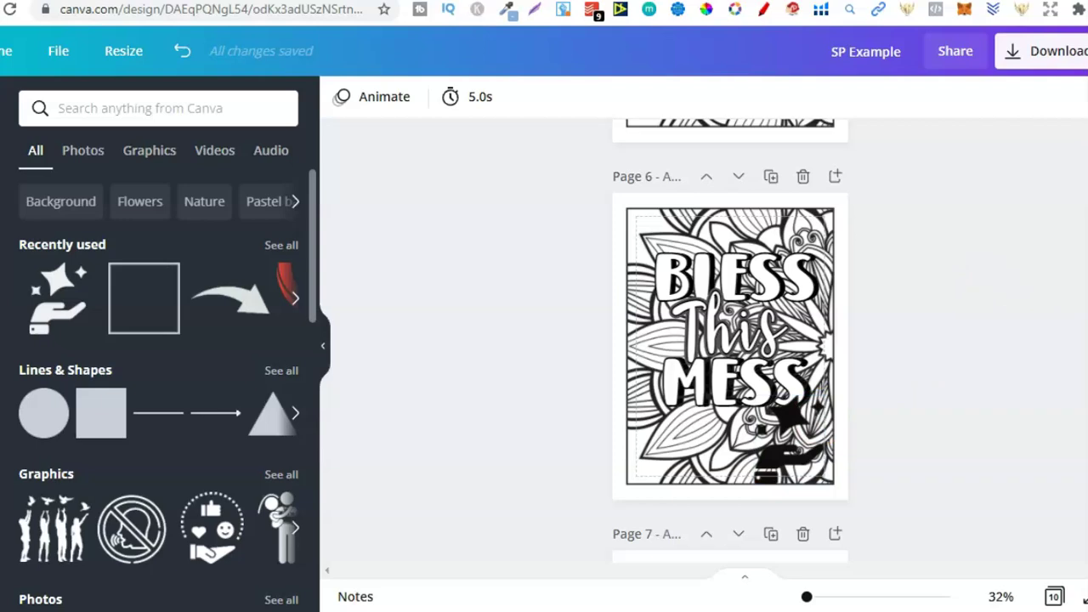
scroll(730, 340, "up", 10)
scroll(730, 340, "up", 5)
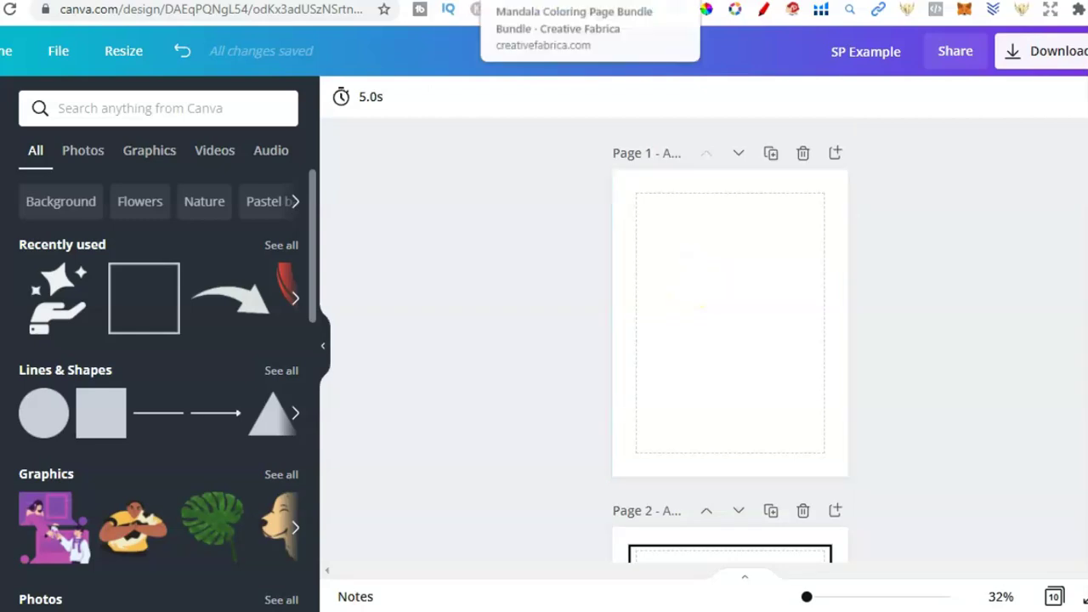
left_click(637, 1)
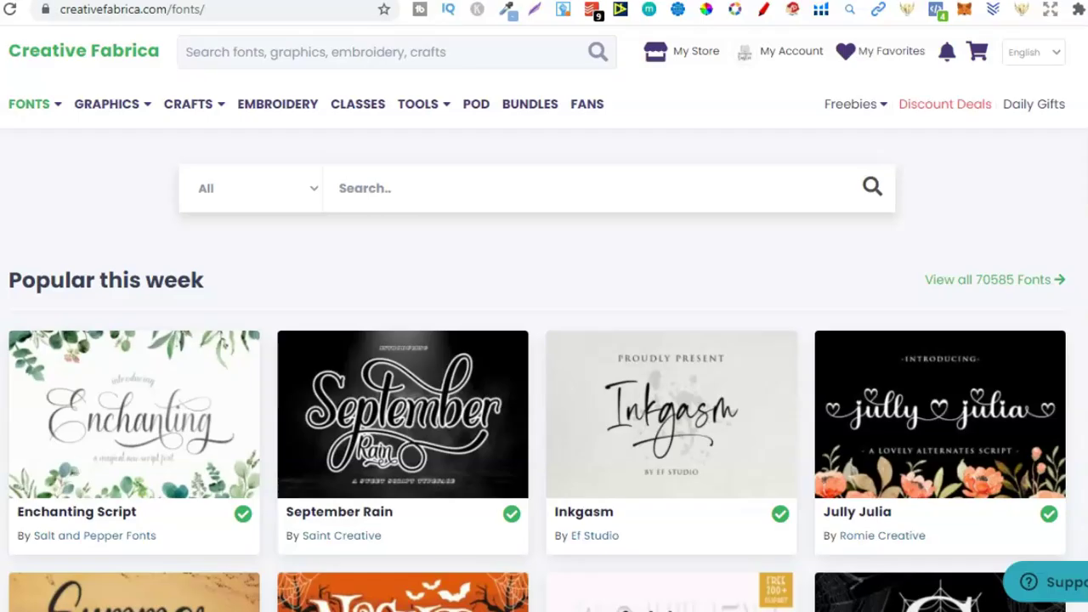
key("alt+Left")
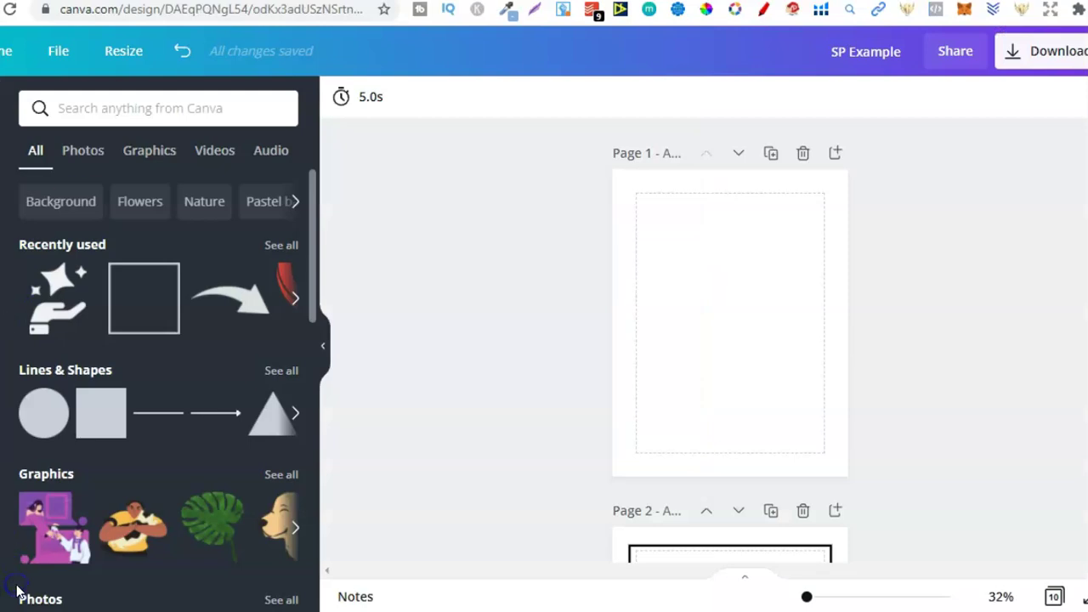
Open the folders and try setting up a new folder named "mandala coloring pages", closing the dialog without creating it.
left_click(2, 443)
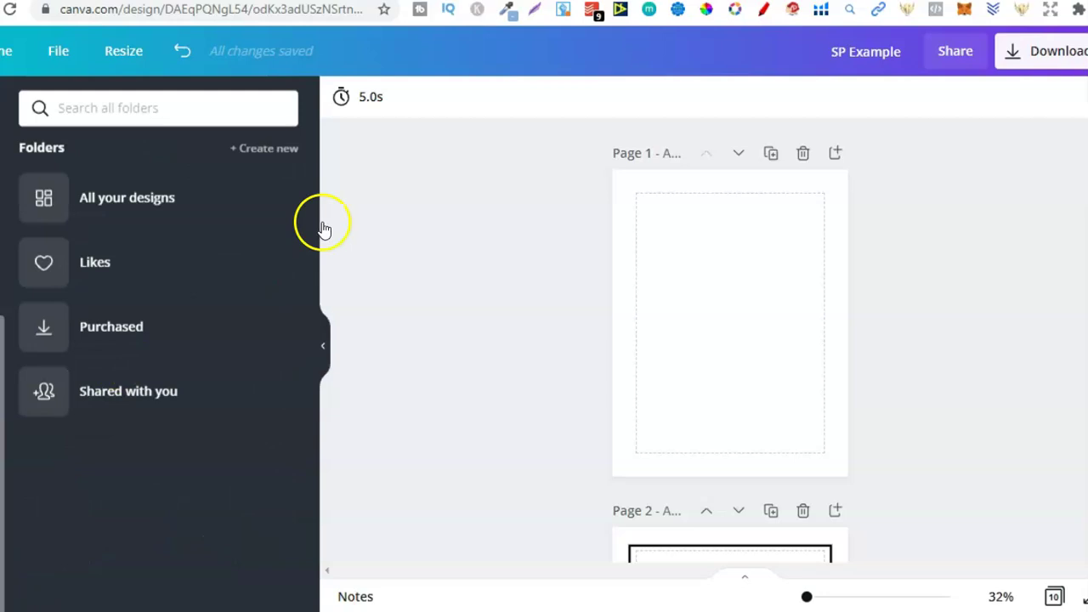
left_click(266, 151)
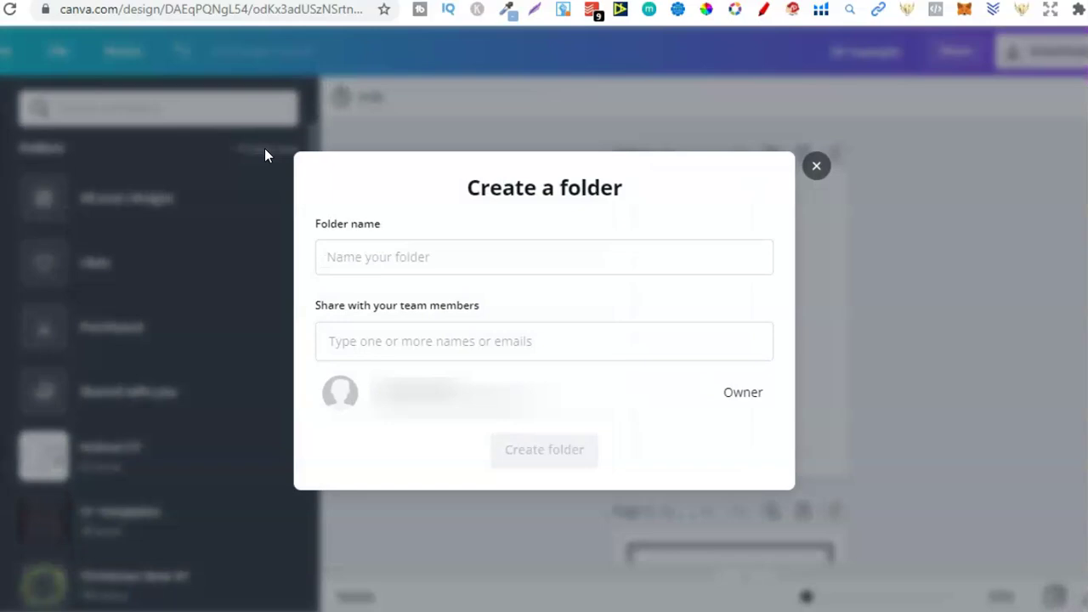
left_click(380, 247)
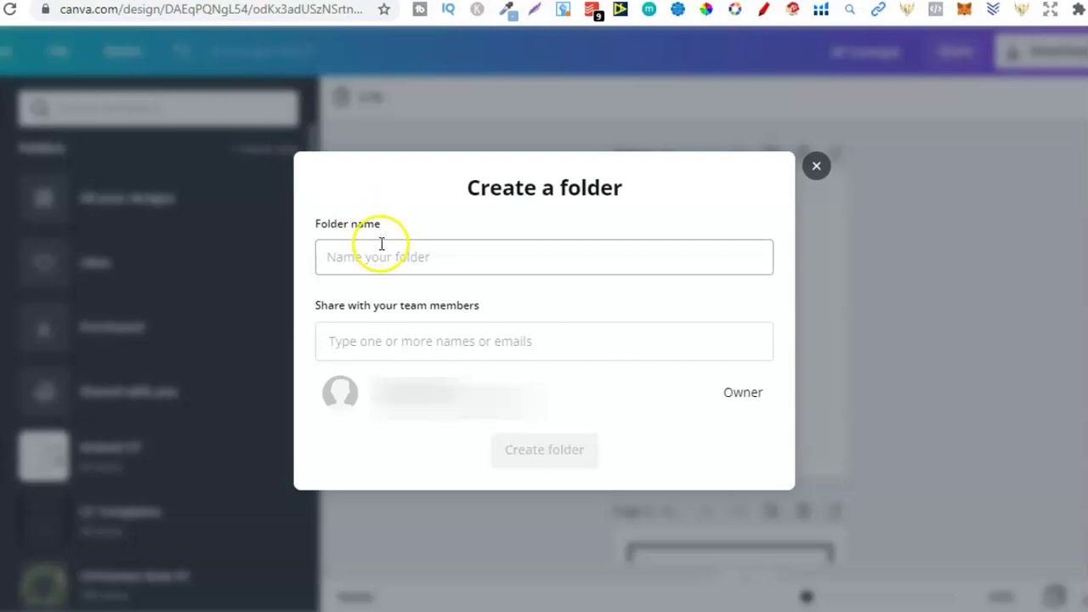
type("m")
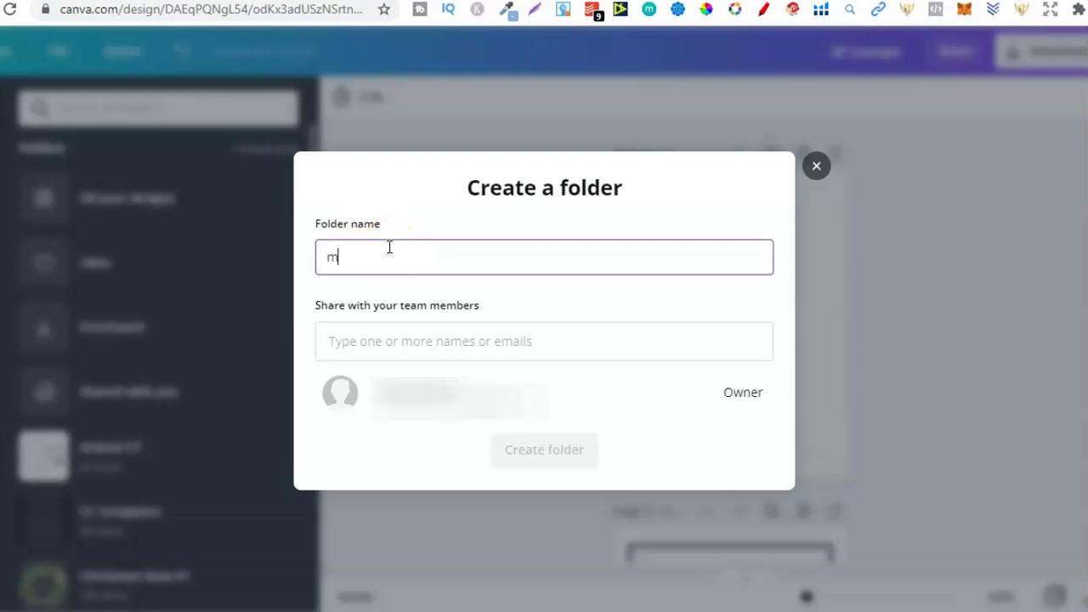
type("anda")
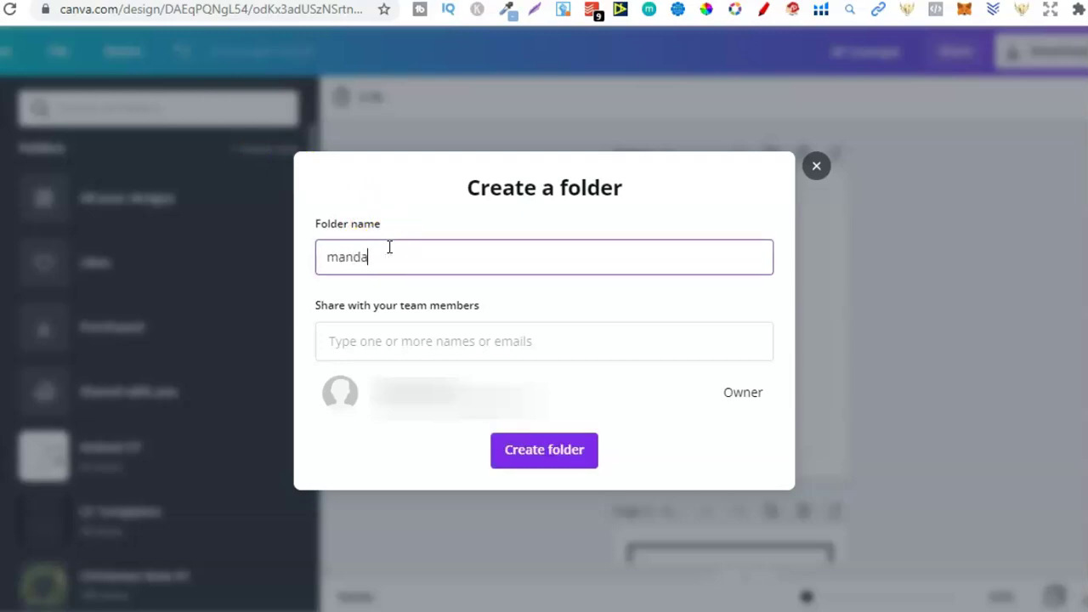
type("la coloring pagesd")
key("BackSpace")
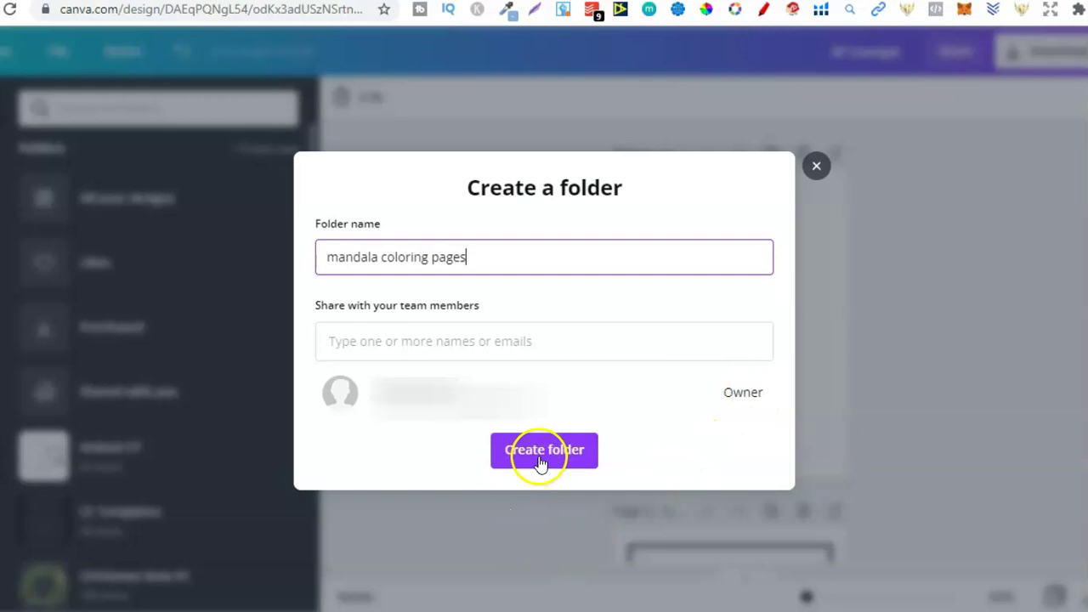
left_click(817, 166)
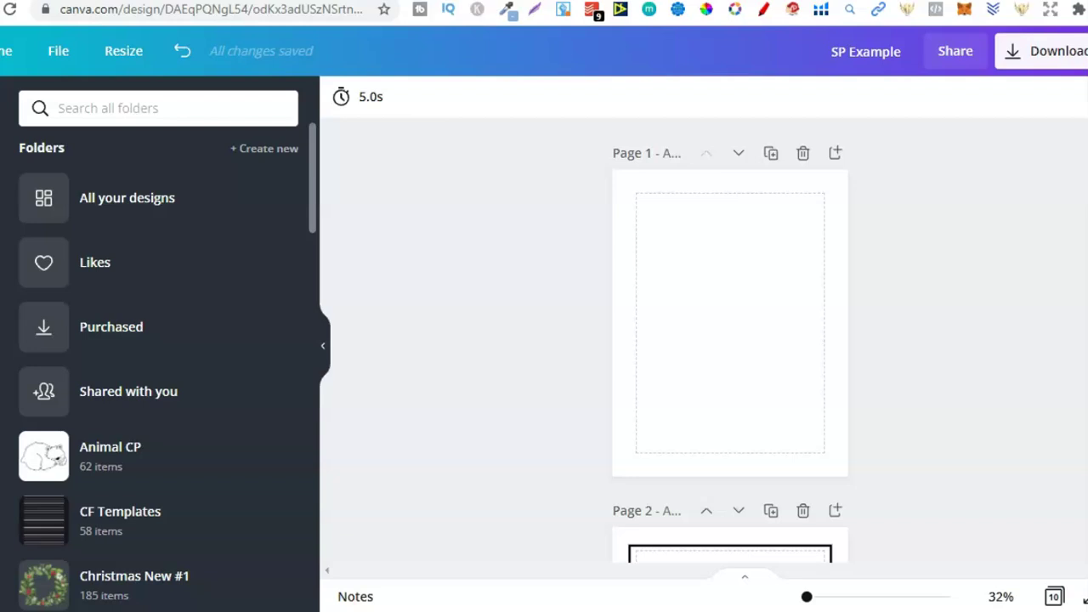
Review pages 1 through 4, from the blank page and border to the mandala and its quote version.
left_click(363, 125)
left_click(604, 119)
scroll(730, 340, "down", 3)
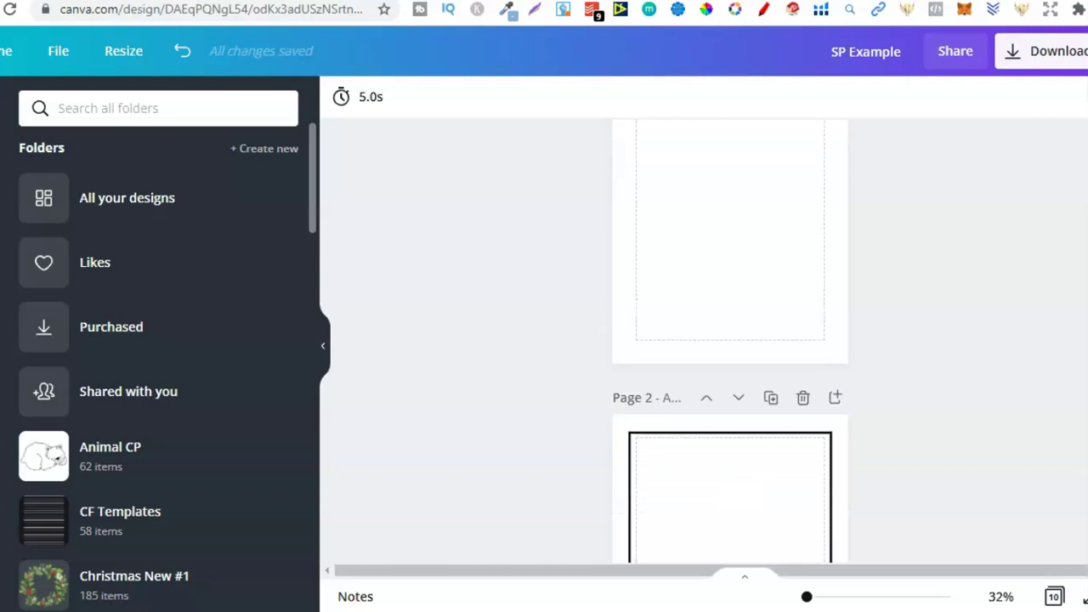
scroll(730, 340, "up", 3)
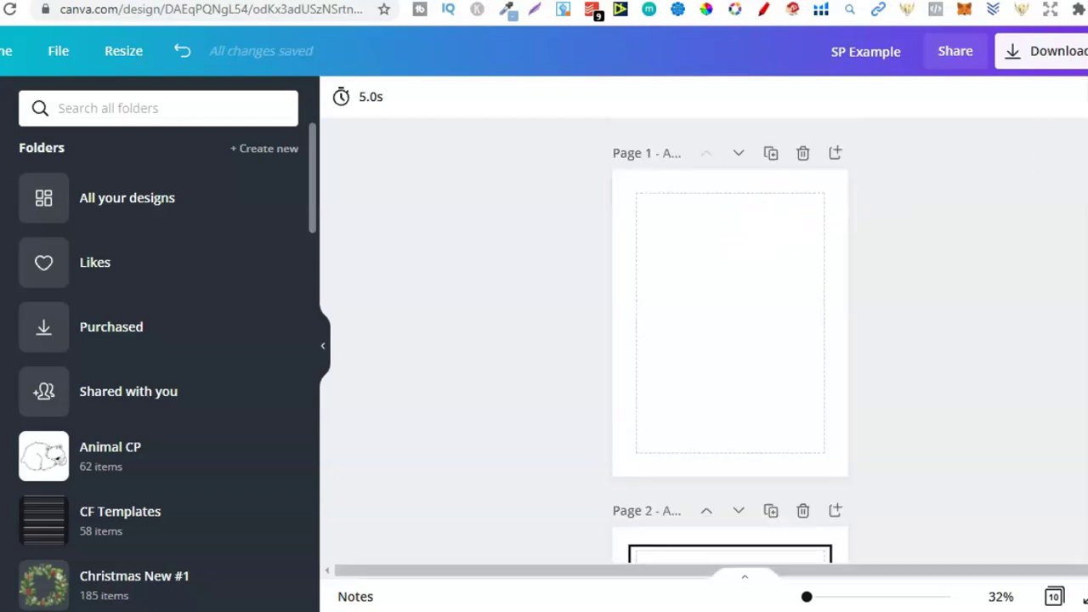
scroll(746, 232, "down", 3)
scroll(729, 340, "down", 3)
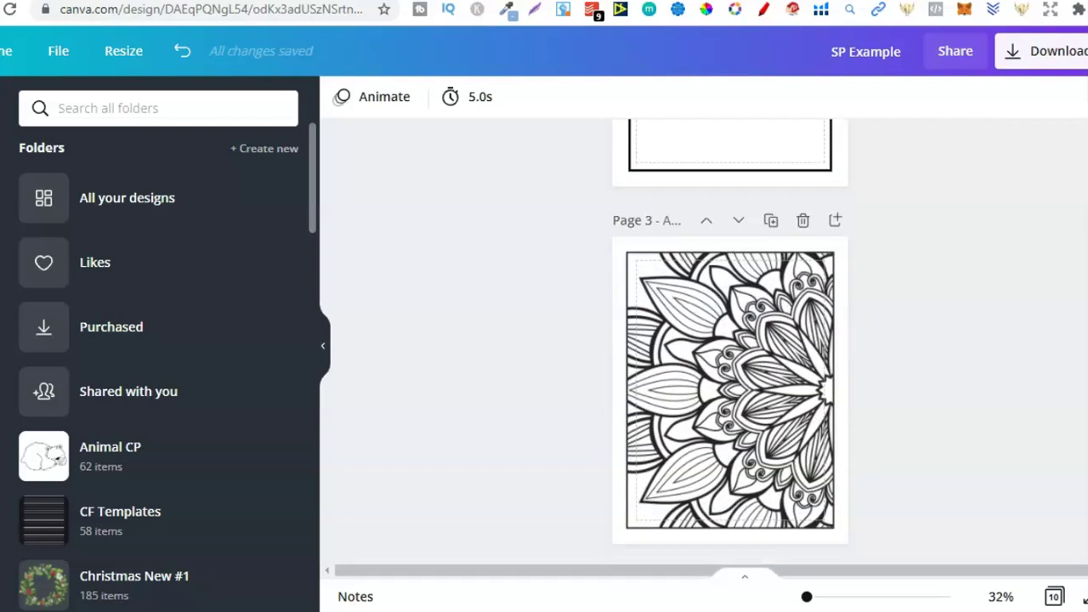
scroll(730, 340, "down", 3)
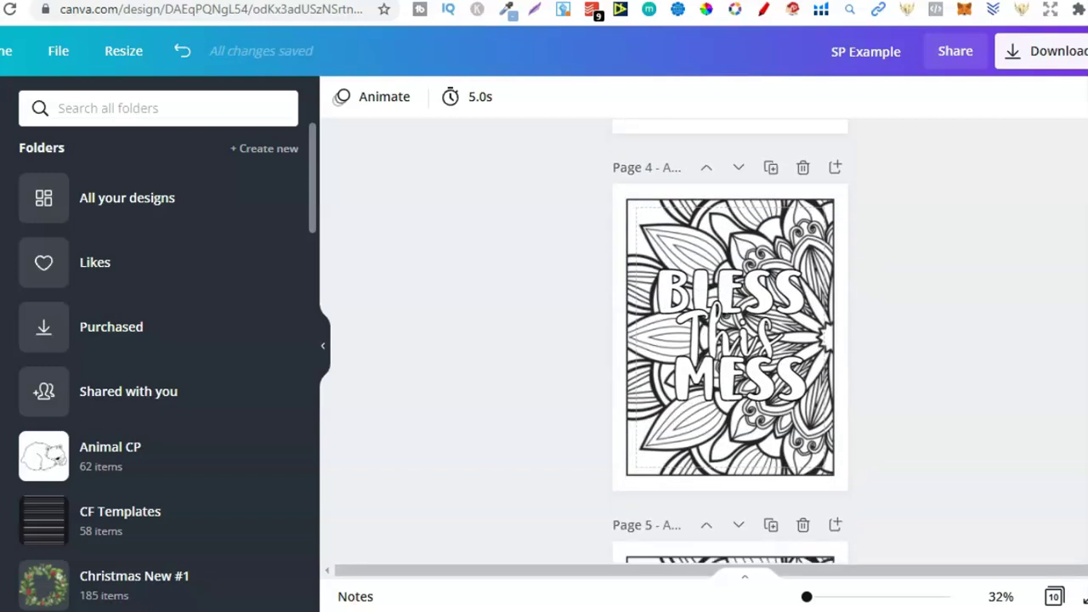
scroll(729, 340, "down", 1)
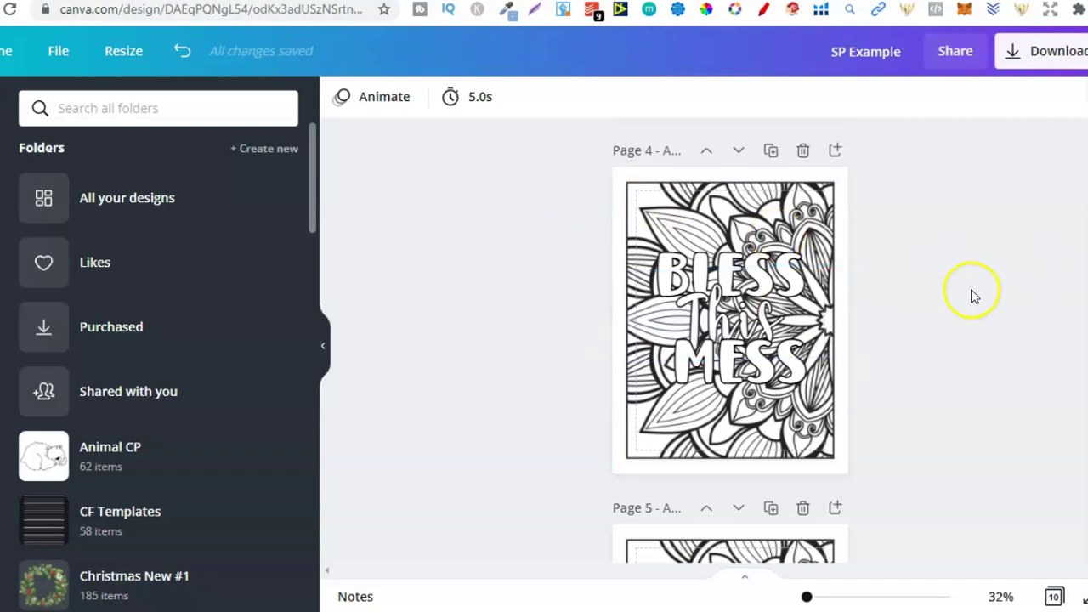
Browse the uploaded fonts for the "BLESS" text on page 4 and clear the selection.
left_click(741, 264)
left_click(437, 104)
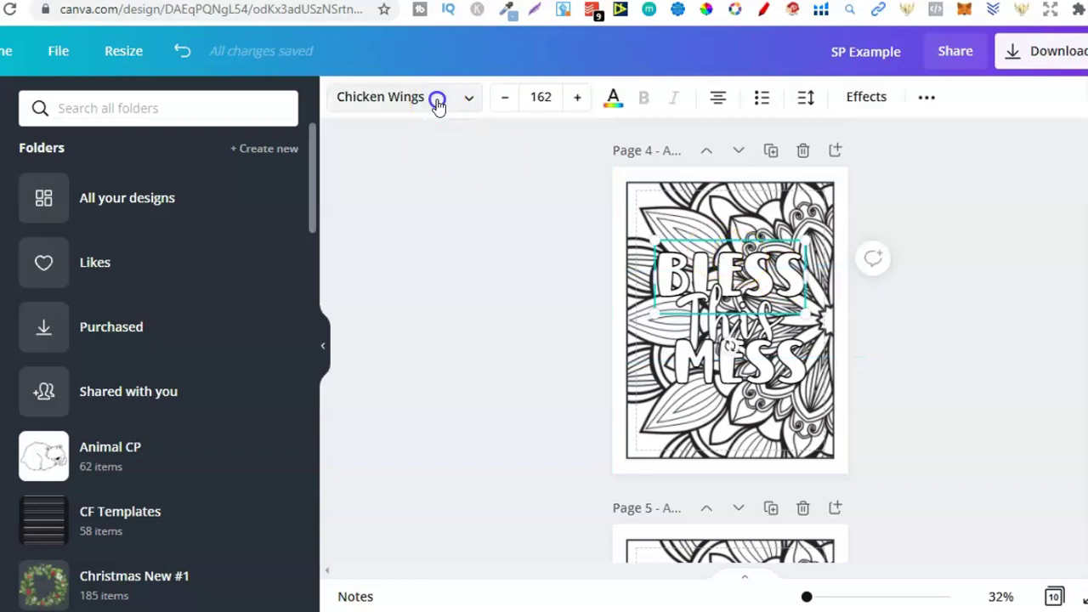
left_click(309, 139)
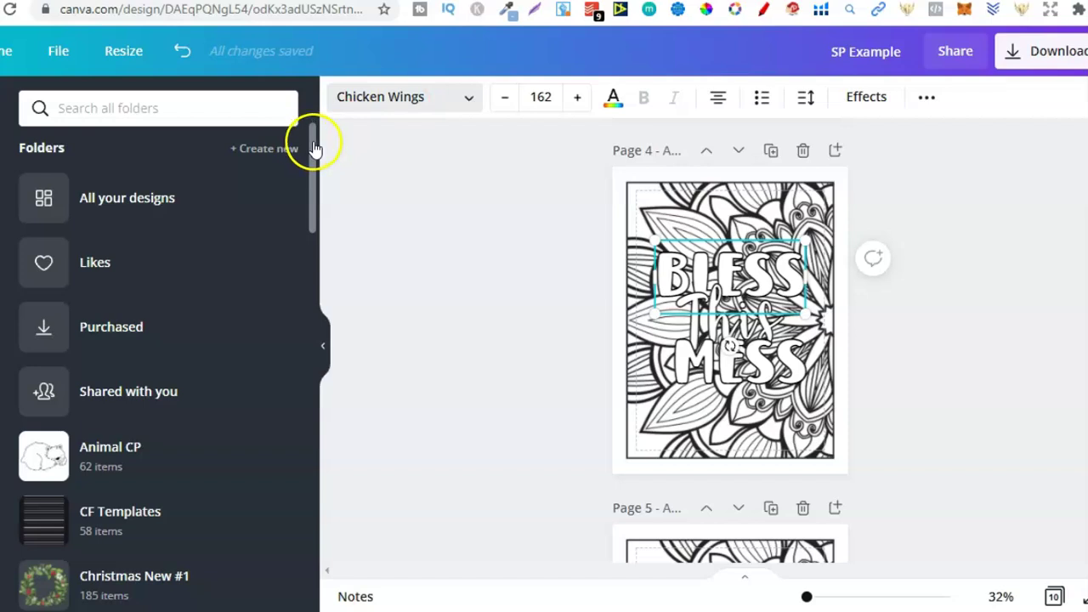
left_click_drag(313, 148, 313, 165)
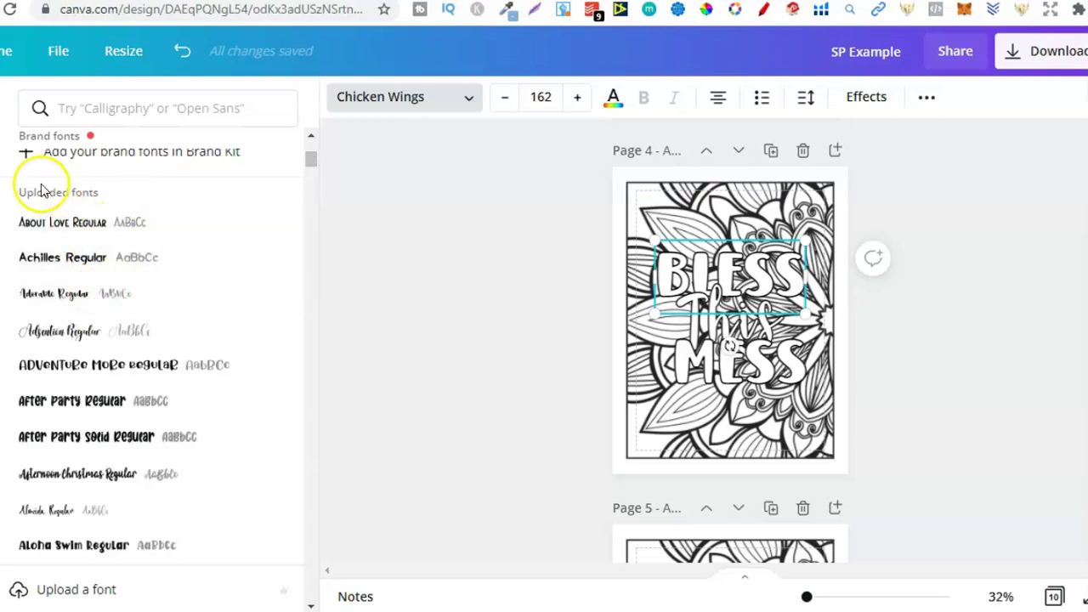
left_click_drag(312, 162, 315, 175)
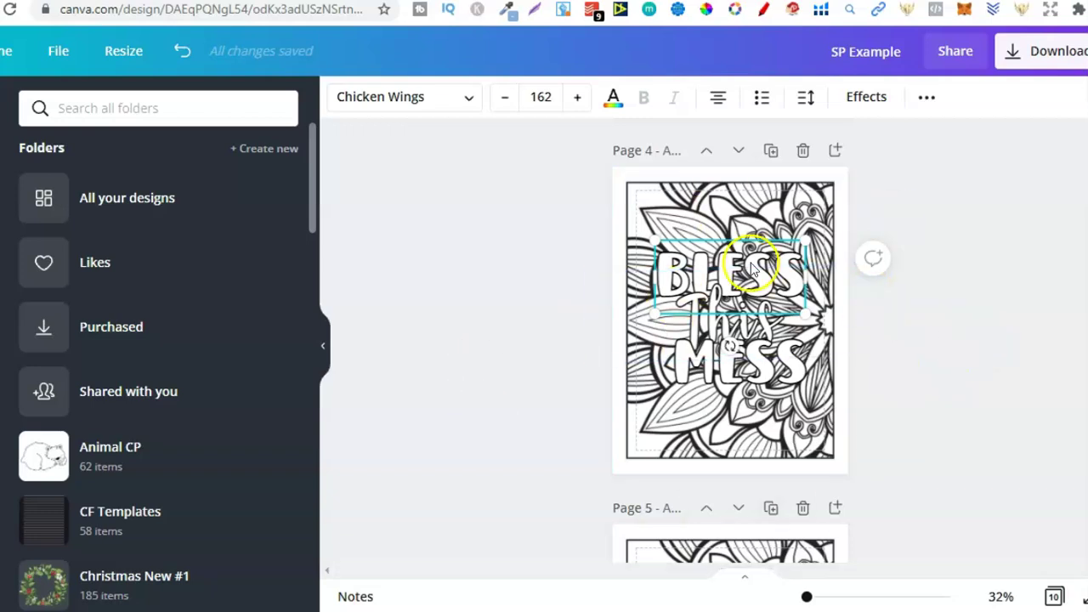
scroll(711, 348, "down", 1)
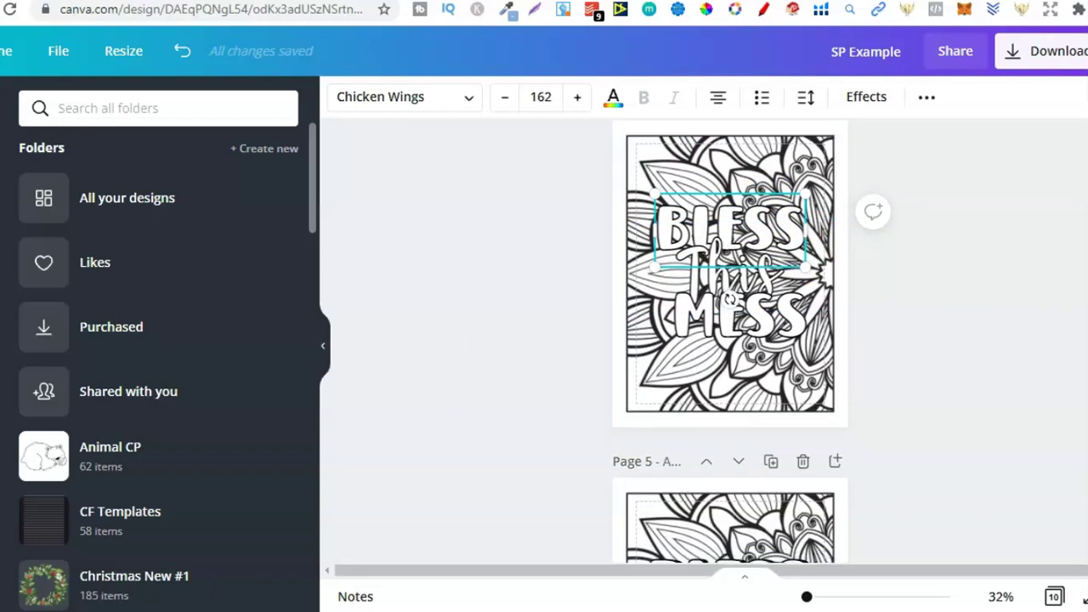
key("Escape")
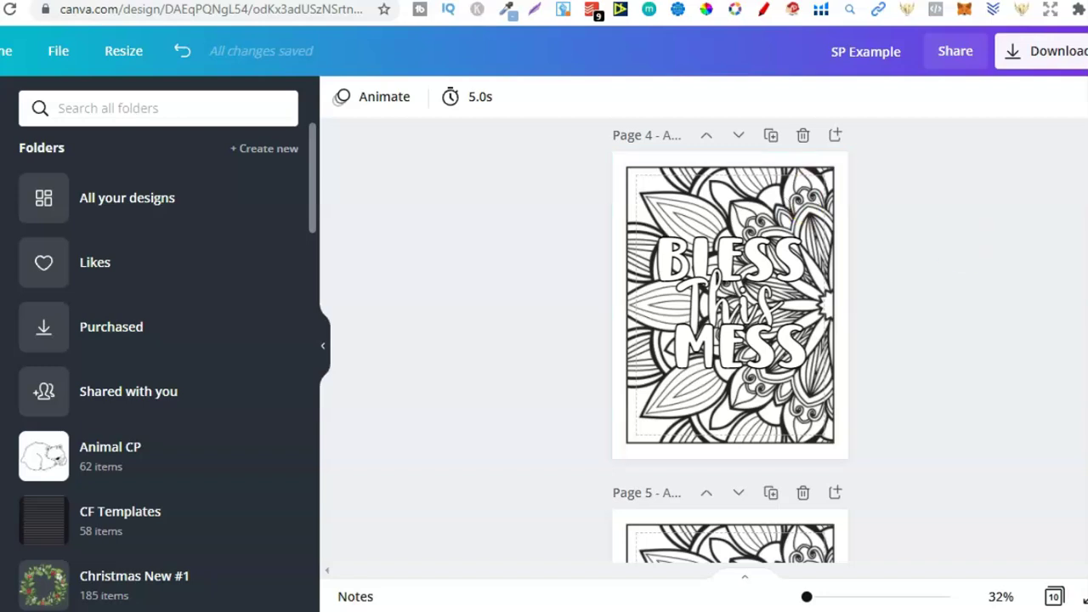
Examine the layered quote on page 5 and the text and icon elements on page 6, leaving nothing selected.
scroll(731, 340, "down", 4)
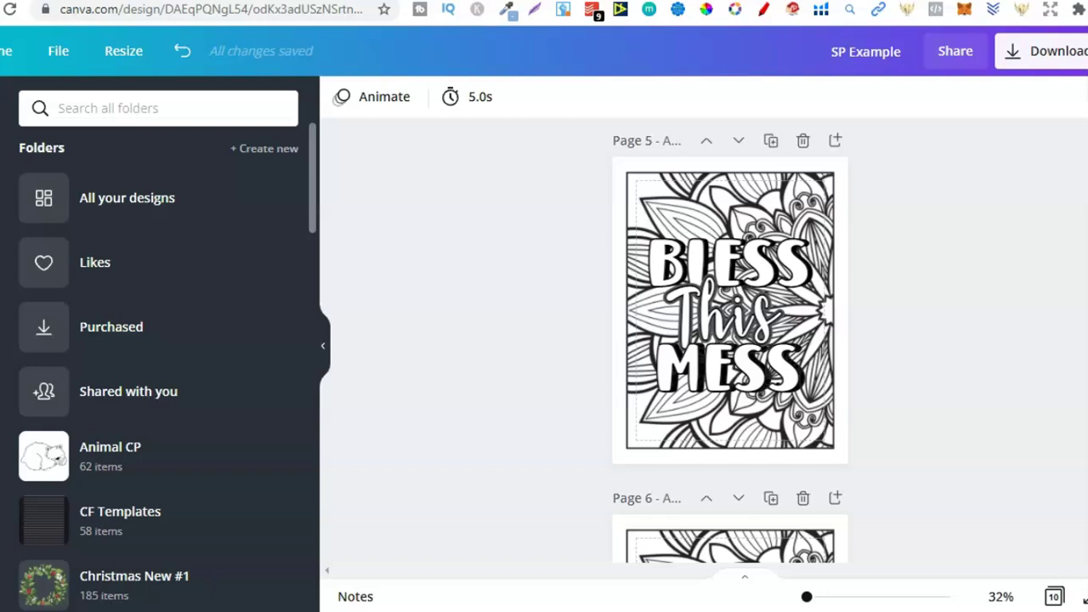
scroll(731, 340, "down", 3)
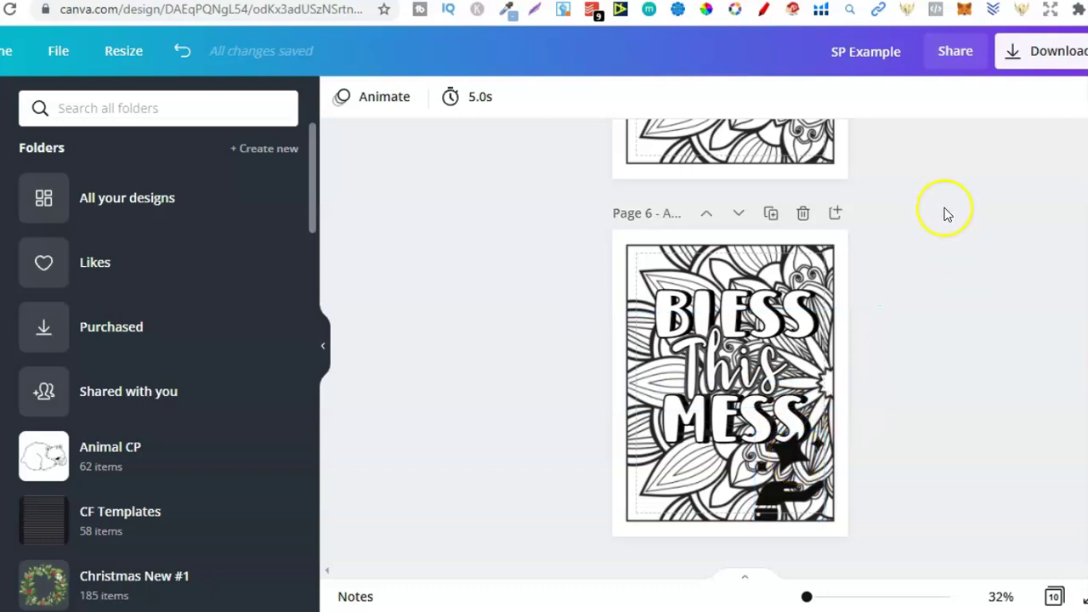
left_click_drag(930, 204, 462, 562)
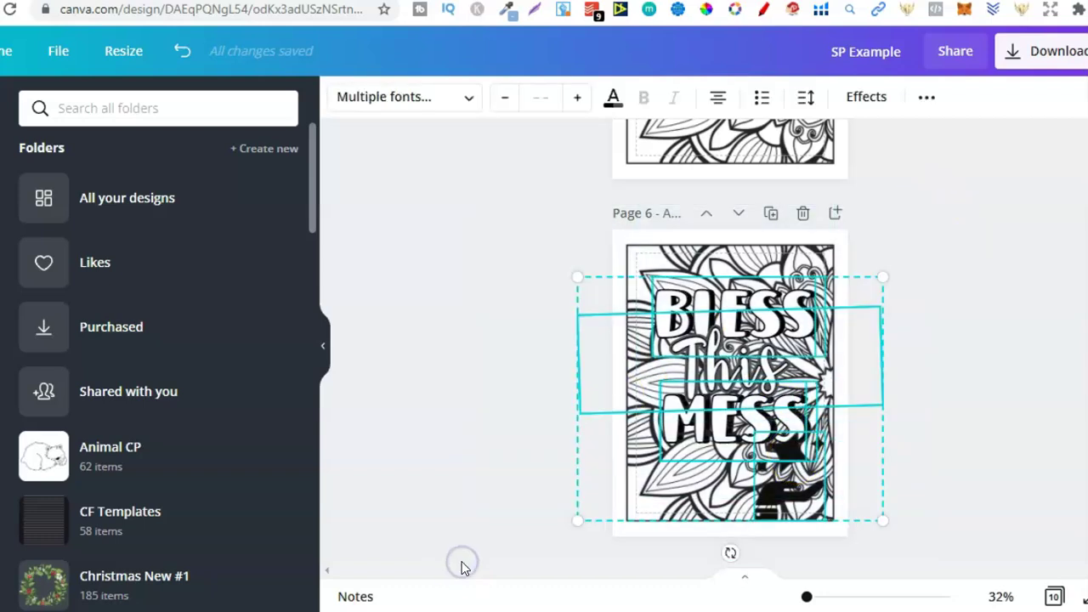
left_click(1008, 353)
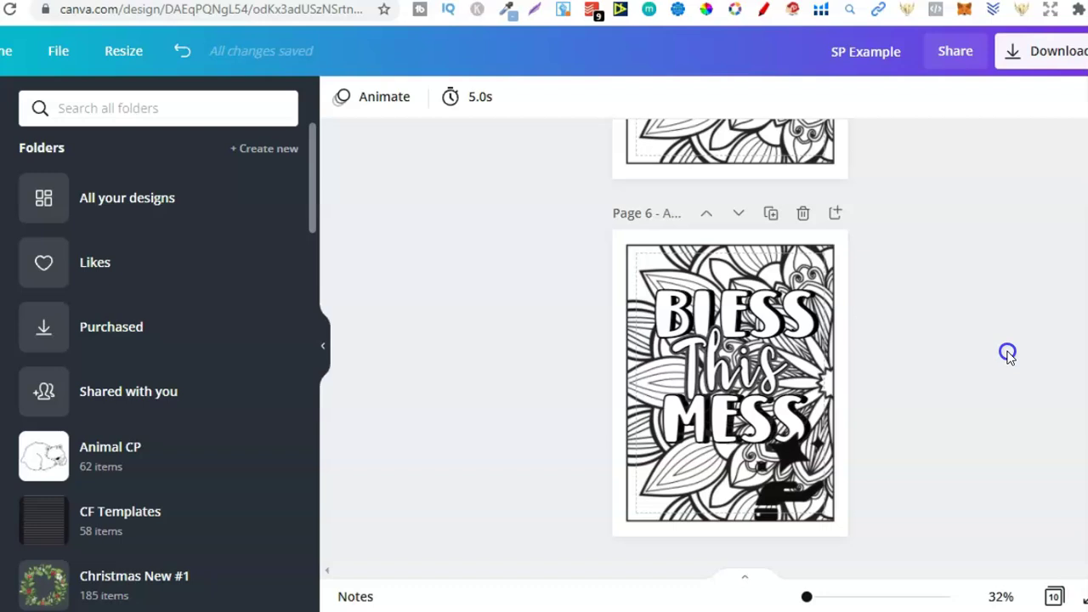
left_click_drag(906, 280, 562, 528)
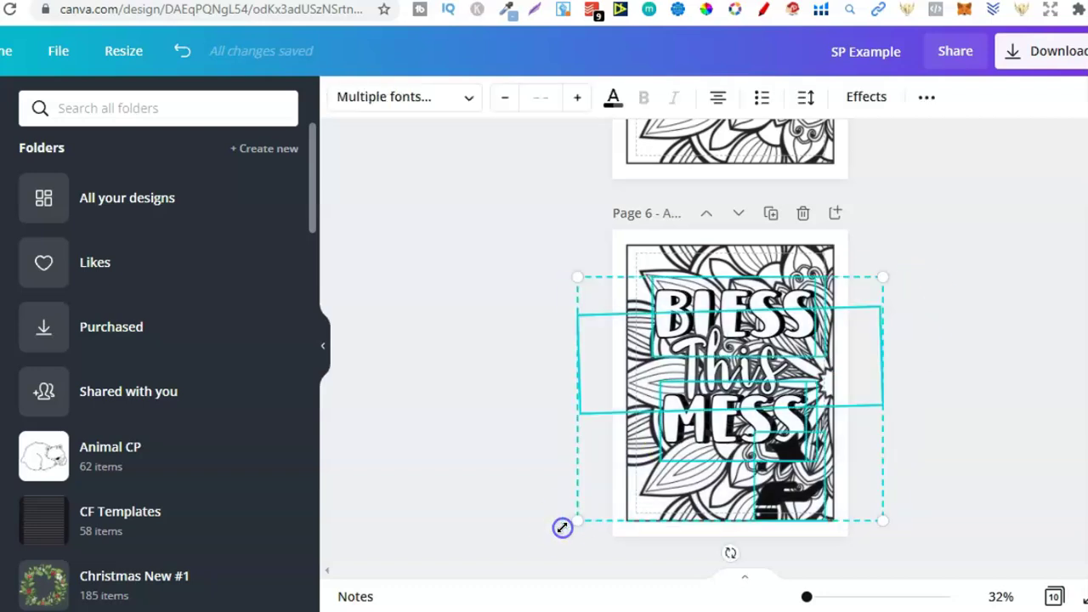
left_click(1060, 363)
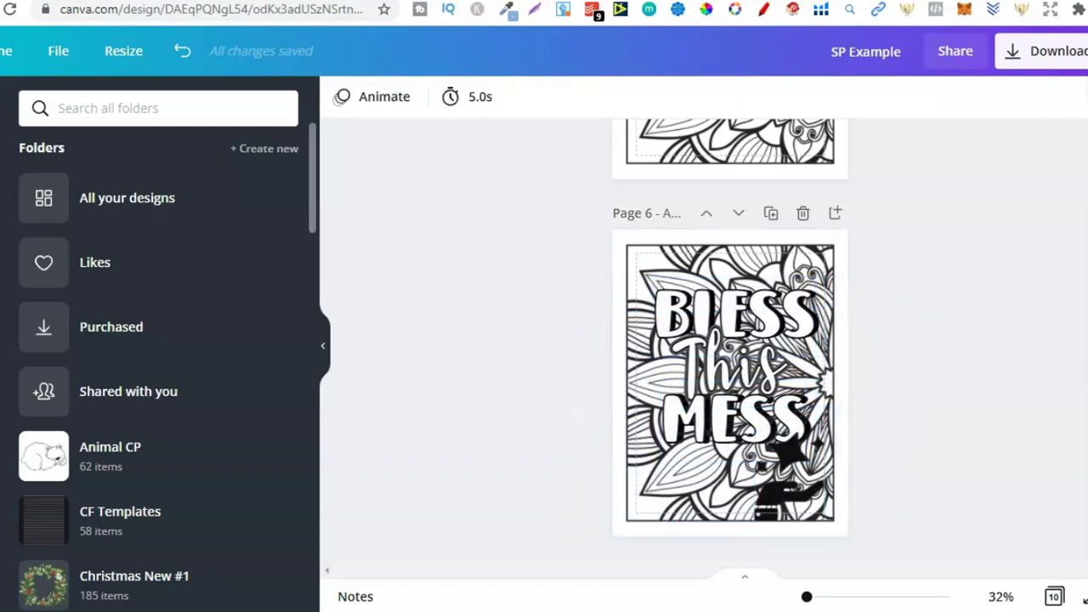
Duplicate page 7 with the "I'm Elf'in Merry" quote over the mandala.
scroll(731, 340, "down", 5)
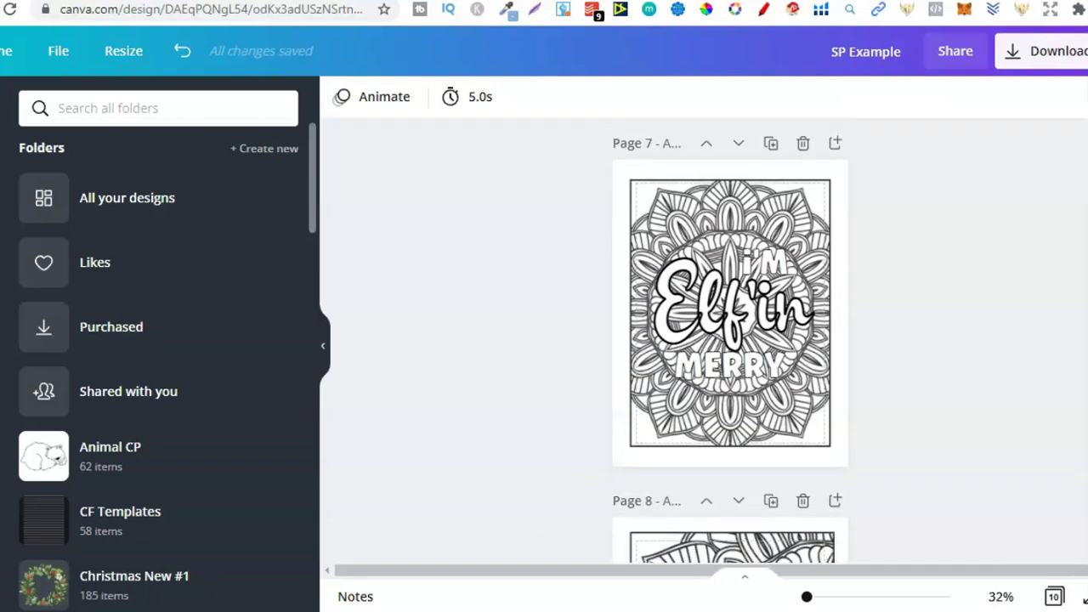
scroll(731, 340, "up", 1)
left_click(782, 287)
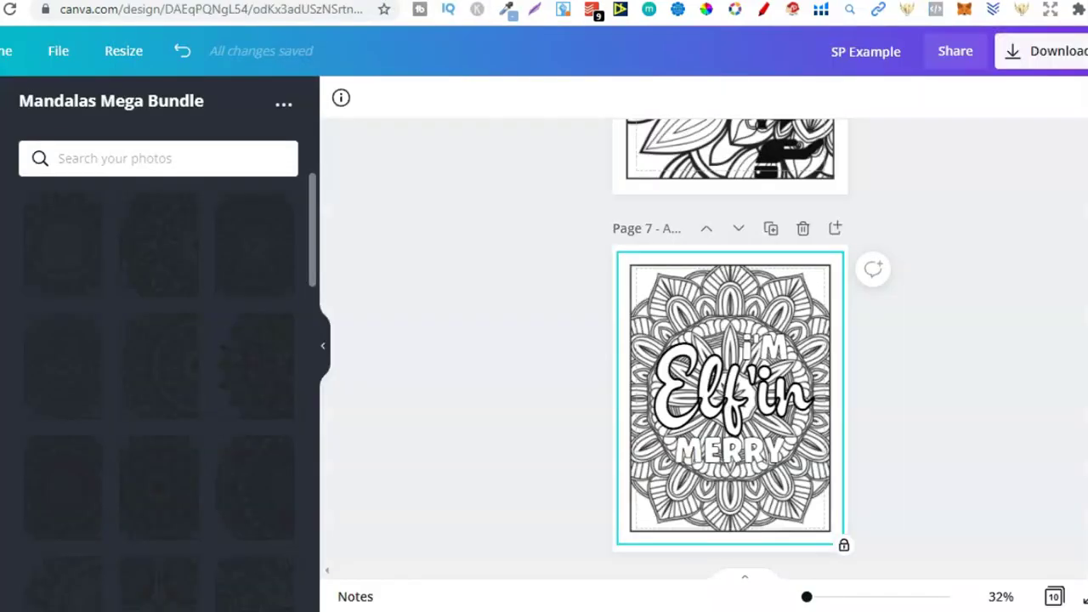
left_click(772, 230)
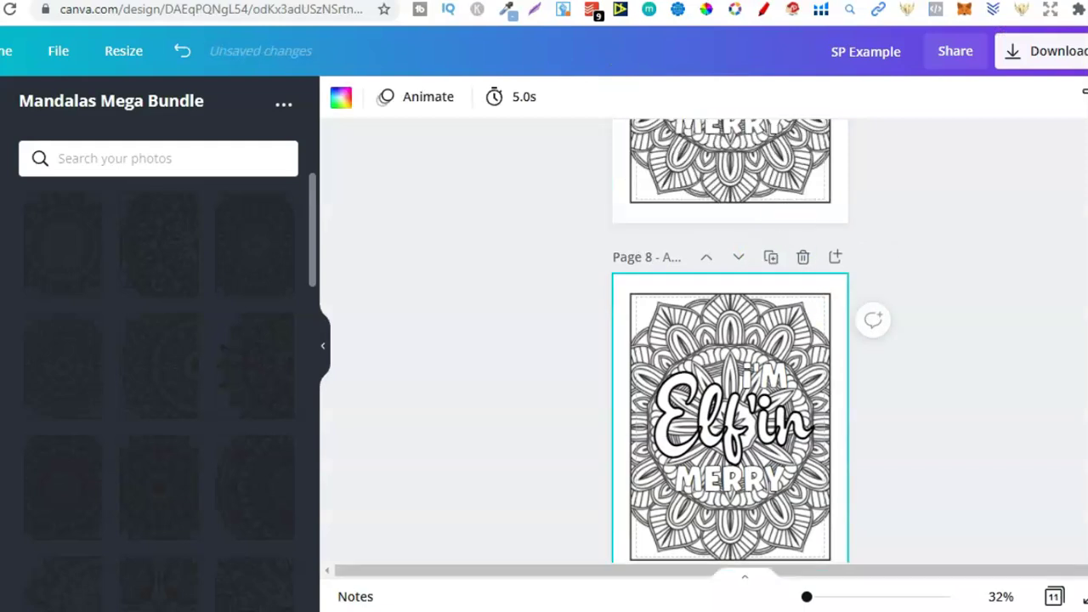
Delete all the quote text from the original page 7, leaving only its mandala, and compare it with the copy on page 8.
scroll(730, 340, "up", 3)
left_click_drag(921, 216, 541, 411)
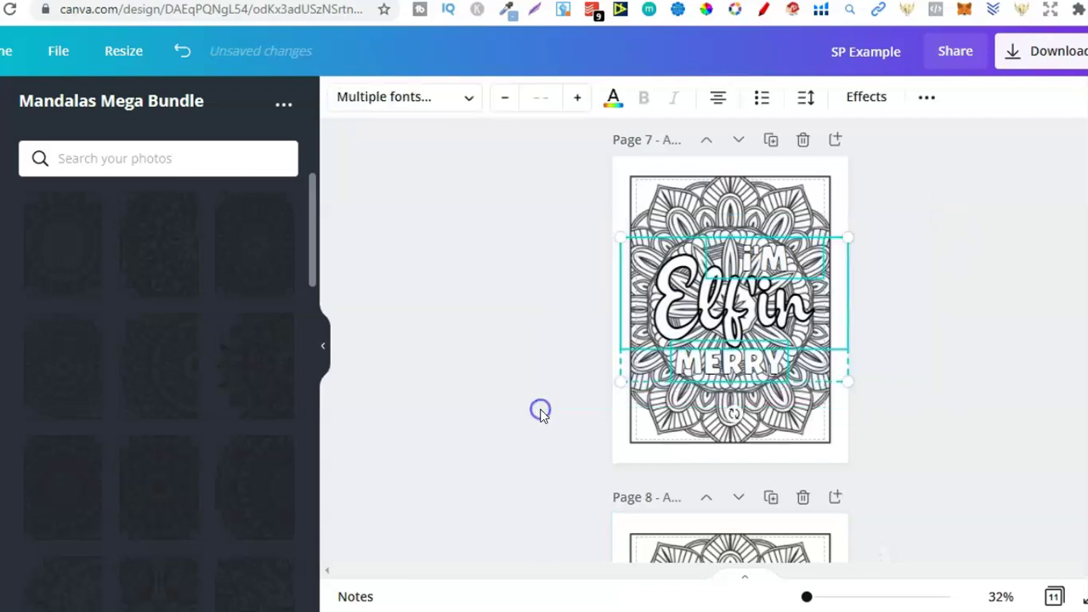
key("Delete")
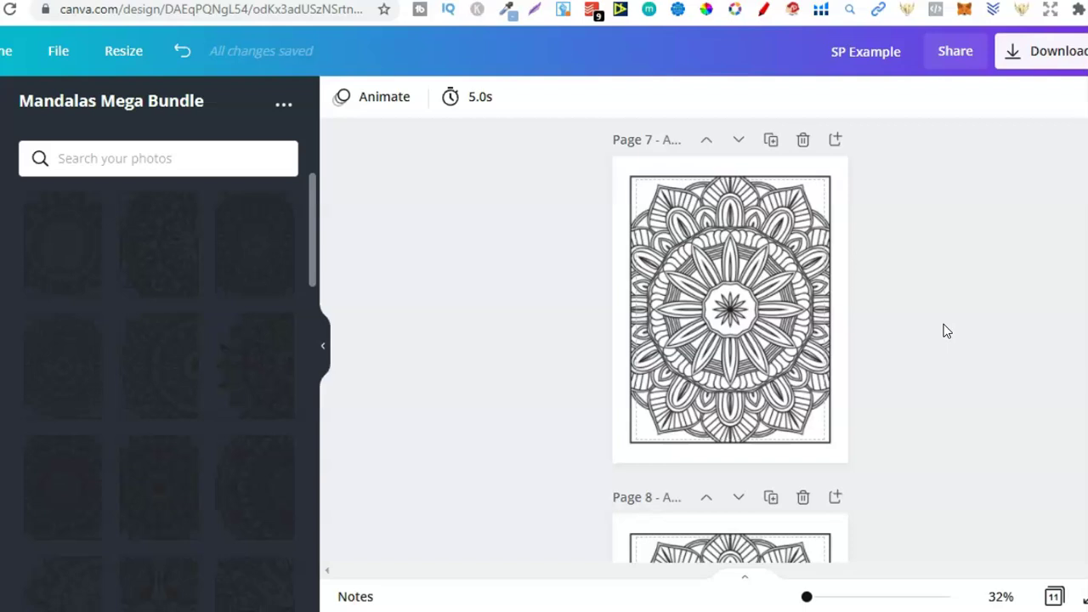
left_click(896, 232)
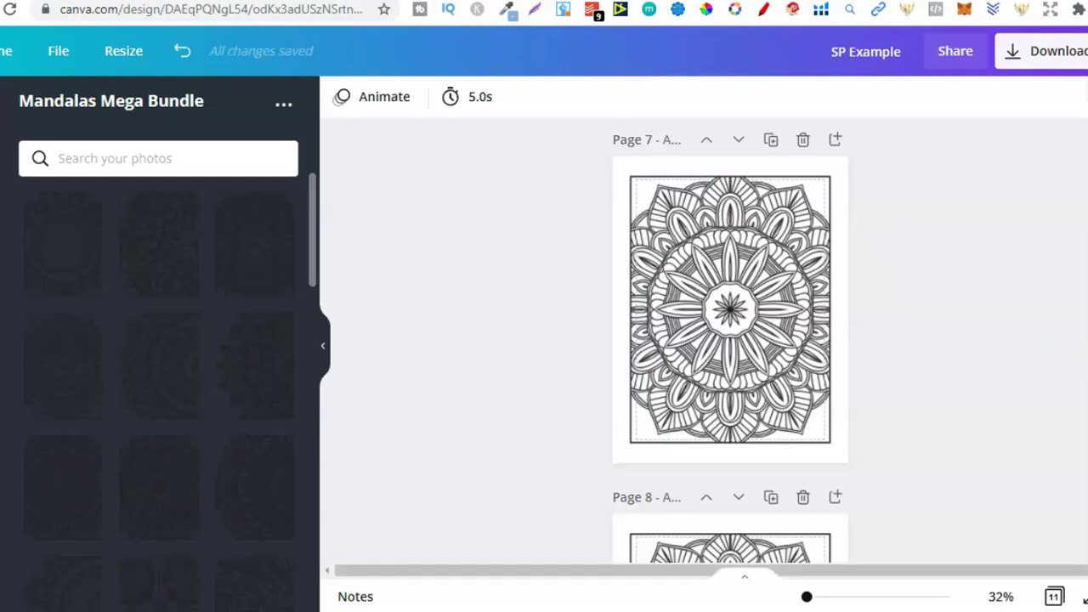
scroll(731, 340, "down", 2)
scroll(731, 340, "down", 2)
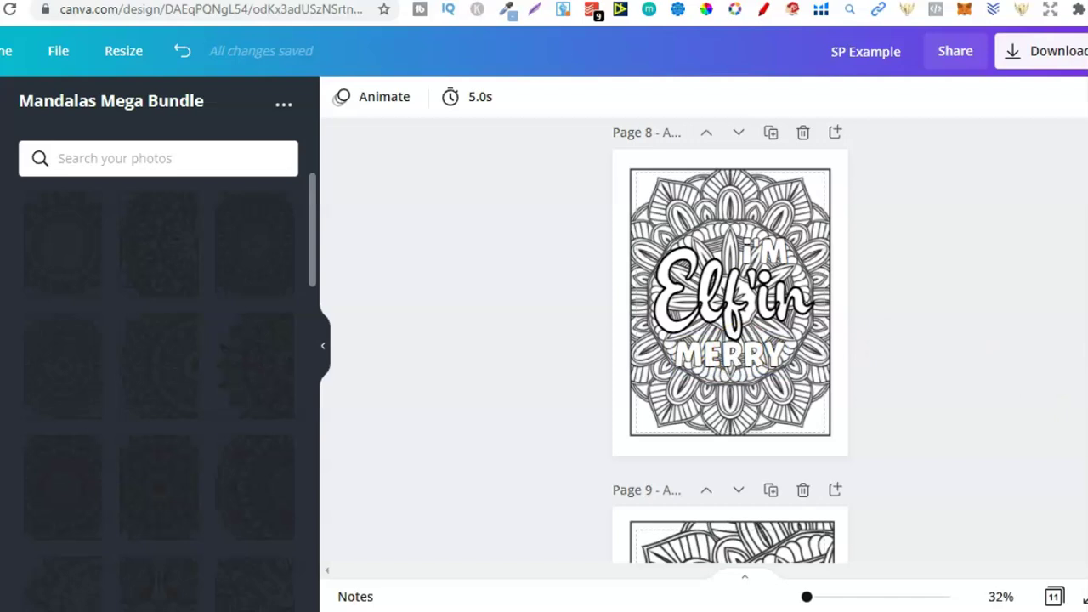
Examine the "Seasons of Joy" quote on page 9 and the layered elements on page 6, leaving nothing selected.
scroll(730, 340, "down", 5)
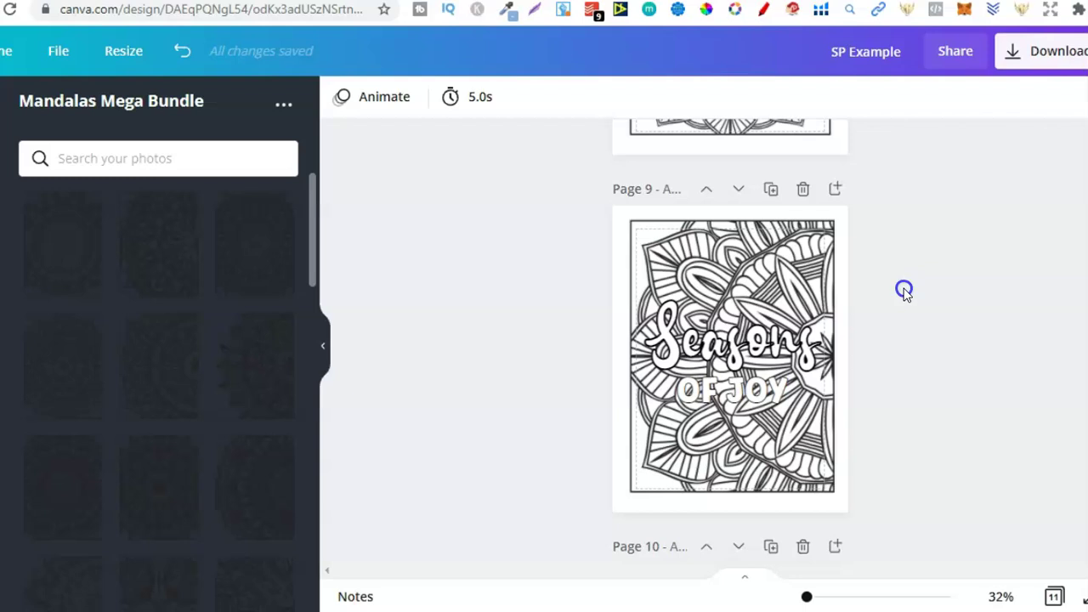
scroll(730, 340, "up", 4)
scroll(1043, 267, "up", 8)
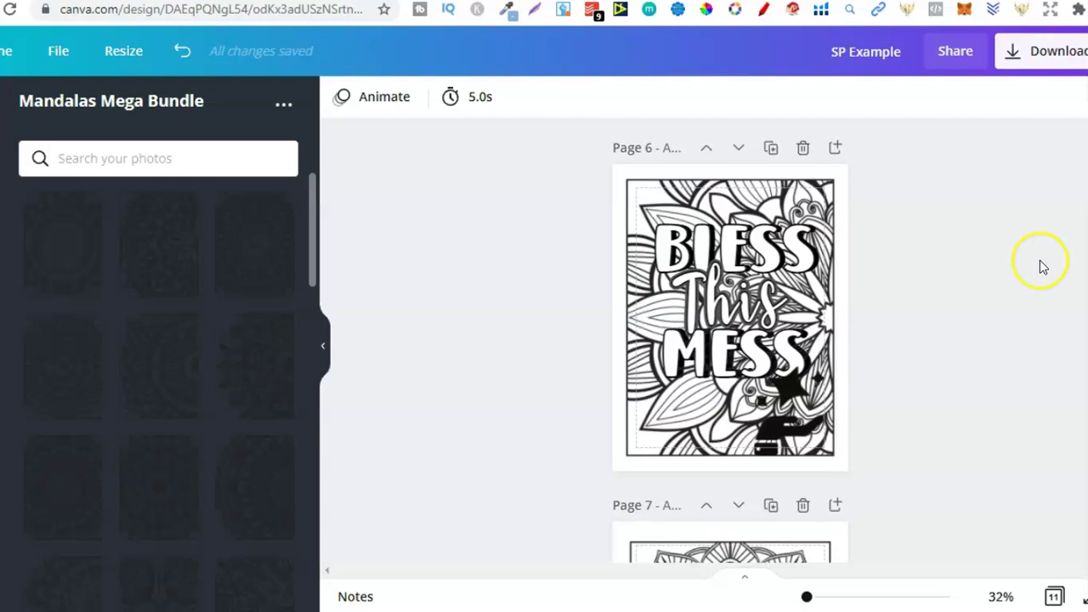
left_click_drag(892, 195, 481, 464)
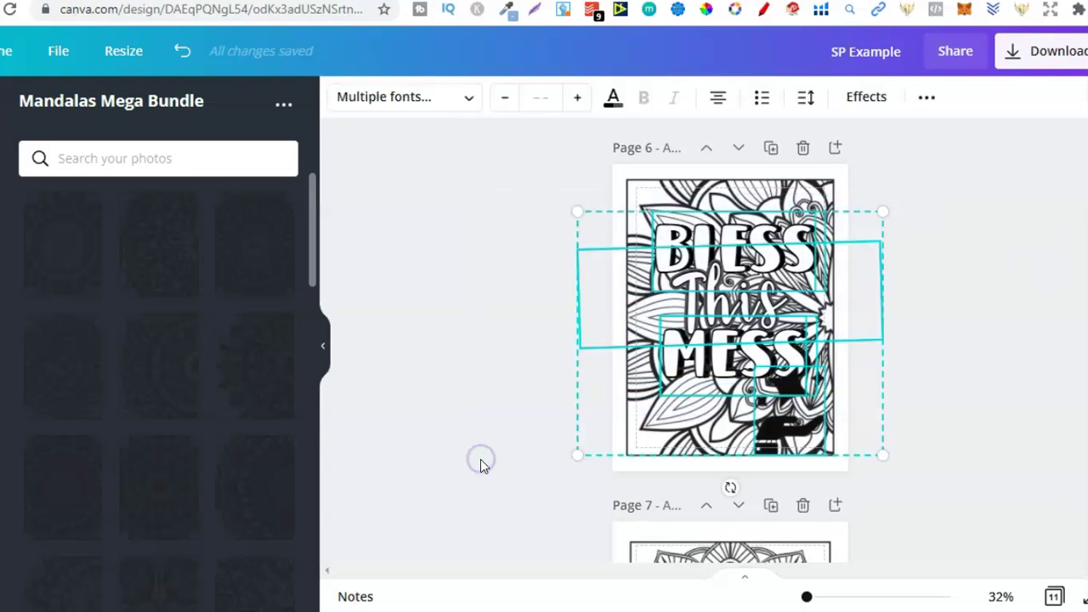
left_click(974, 353)
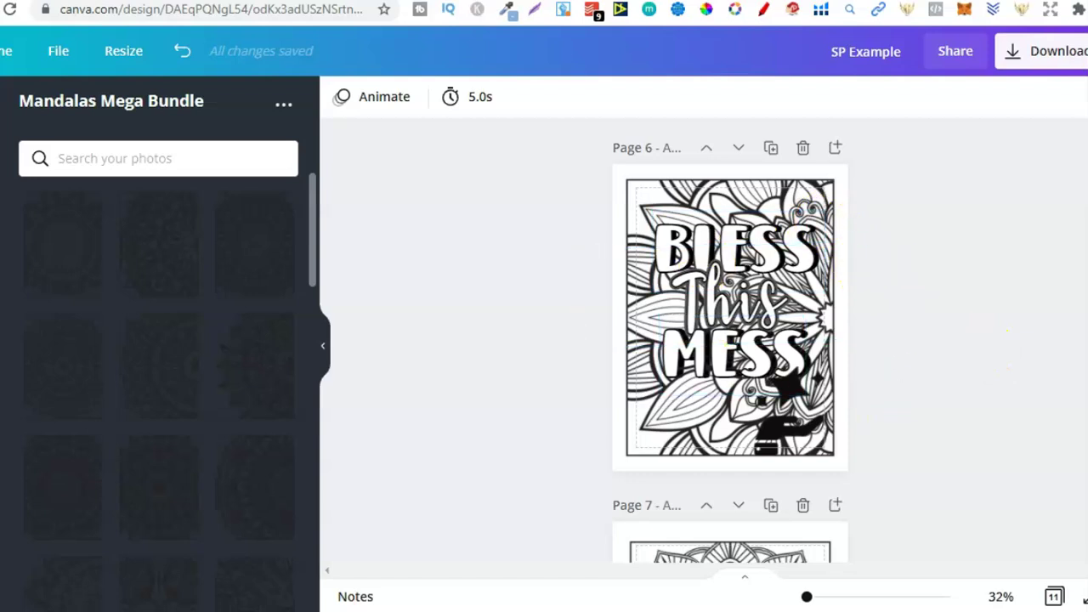
Review the quote pages through page 11, and the book from page 1 back to page 6.
scroll(823, 270, "down", 8)
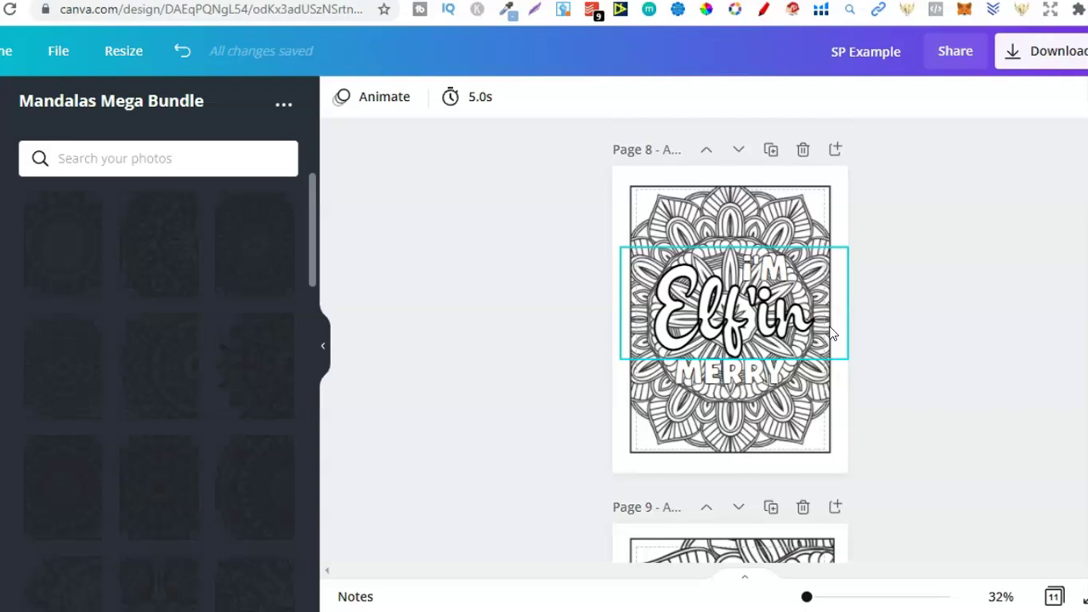
scroll(881, 419, "down", 2)
scroll(881, 420, "down", 5)
scroll(730, 341, "down", 2)
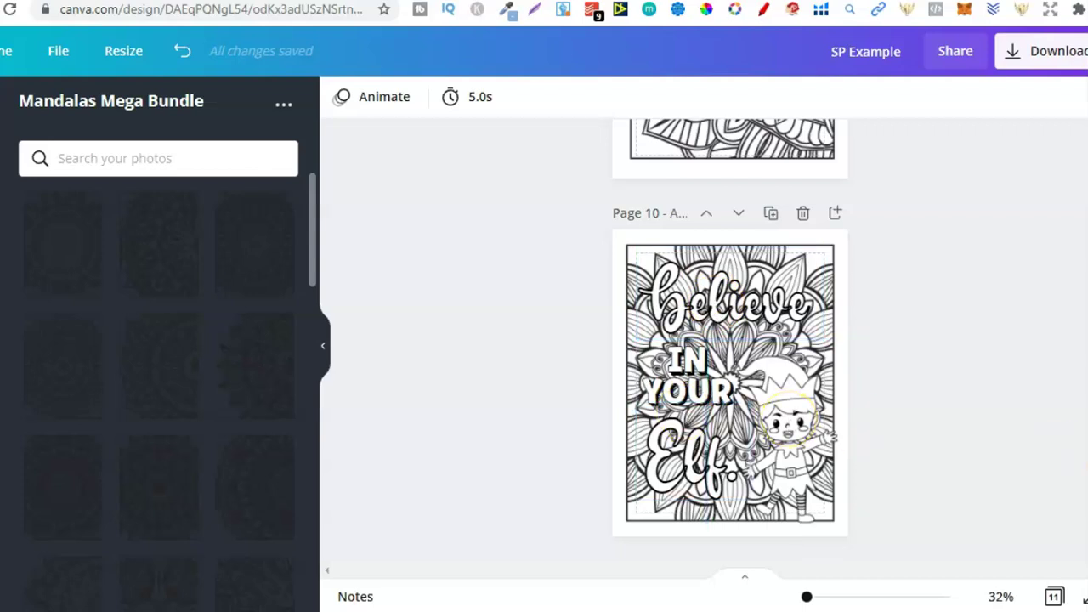
scroll(766, 349, "down", 4)
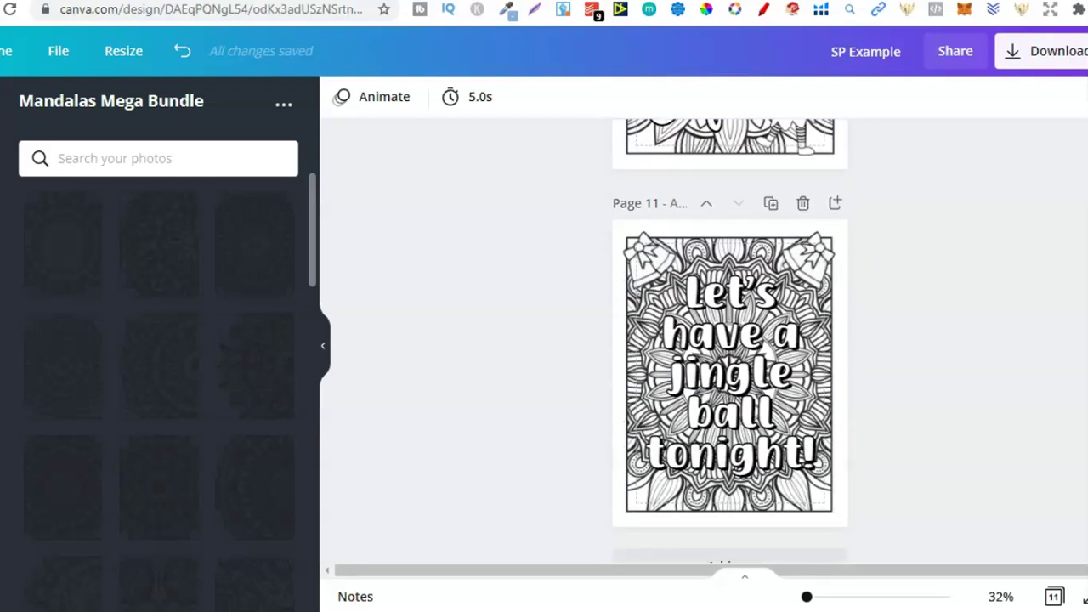
scroll(730, 340, "down", 1)
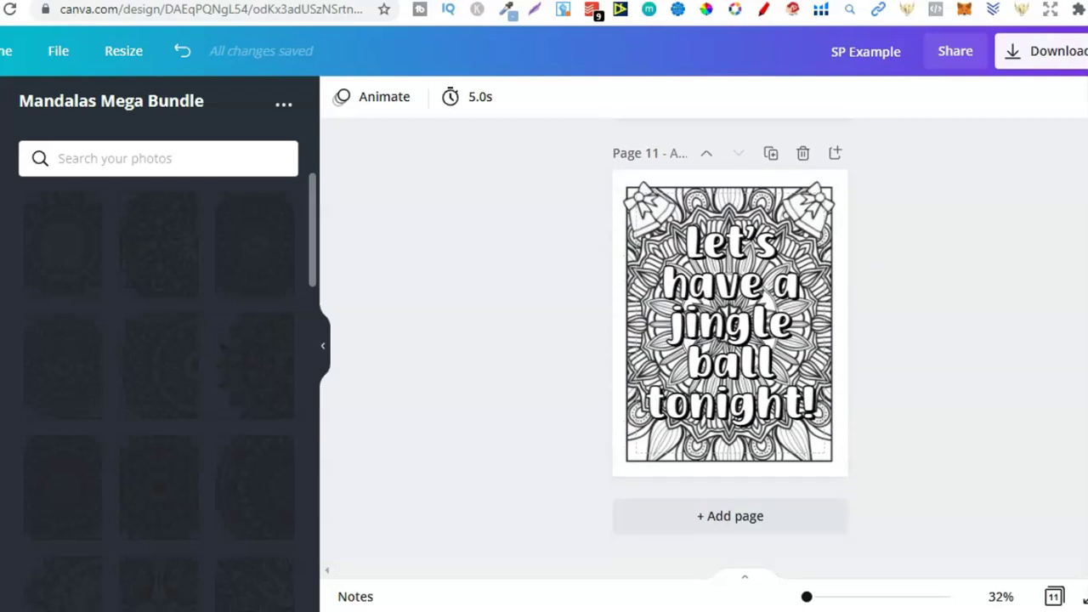
scroll(730, 340, "up", 6)
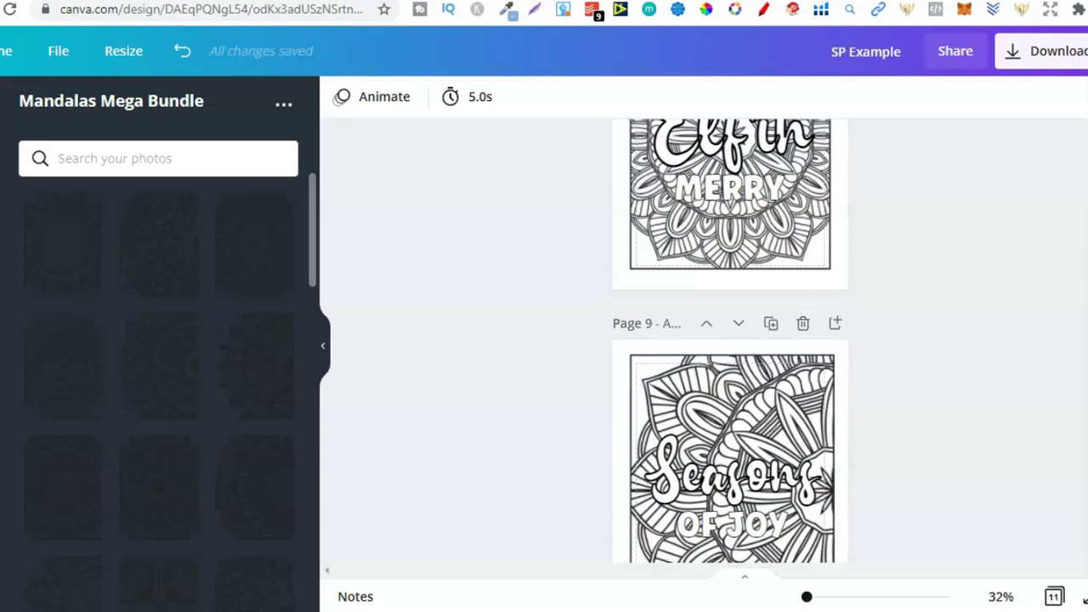
scroll(730, 340, "up", 15)
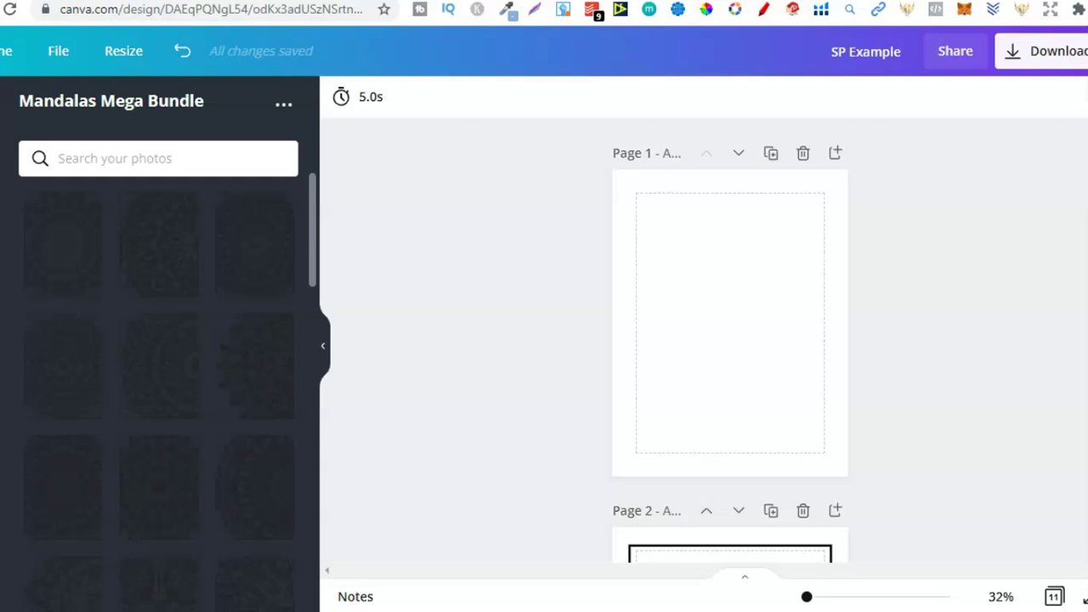
scroll(730, 340, "down", 10)
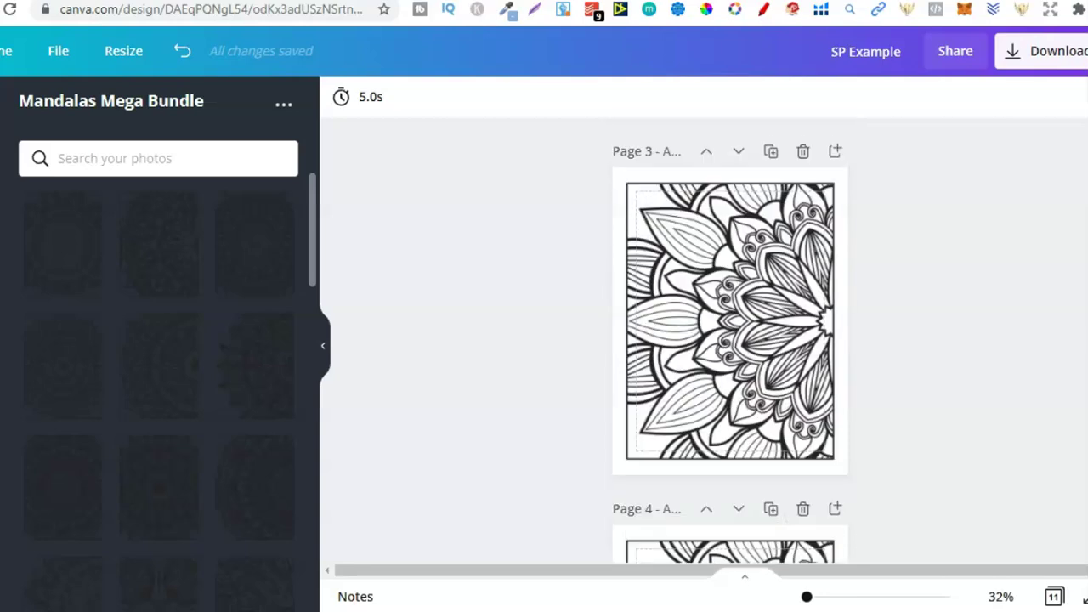
scroll(731, 340, "down", 3)
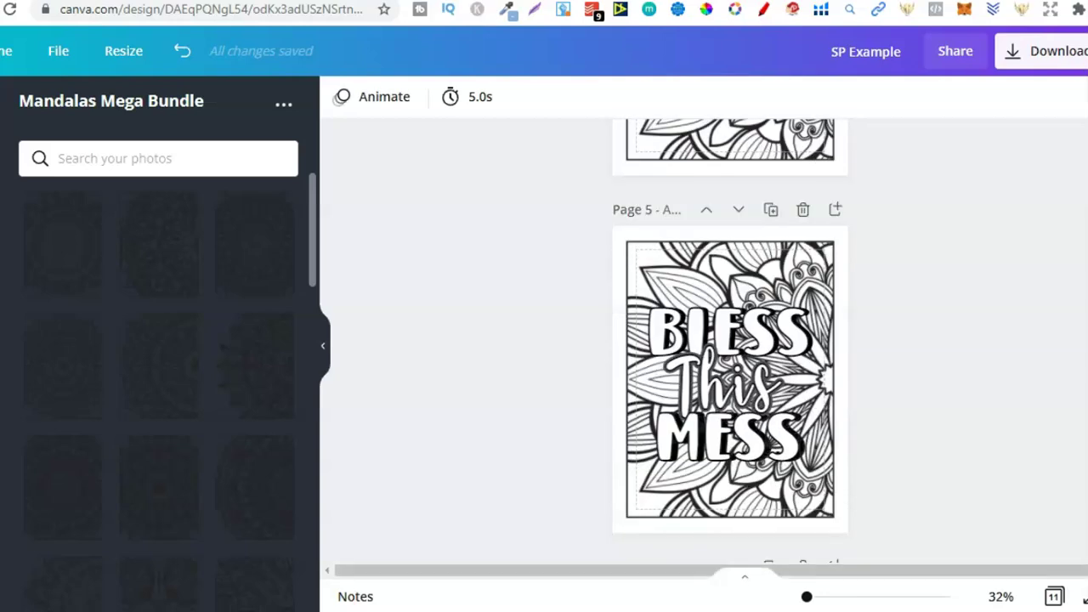
scroll(731, 340, "down", 3)
scroll(730, 340, "down", 3)
Inspect the locked background, quote text and hand icon on page 6, leaving nothing selected.
left_click(818, 191)
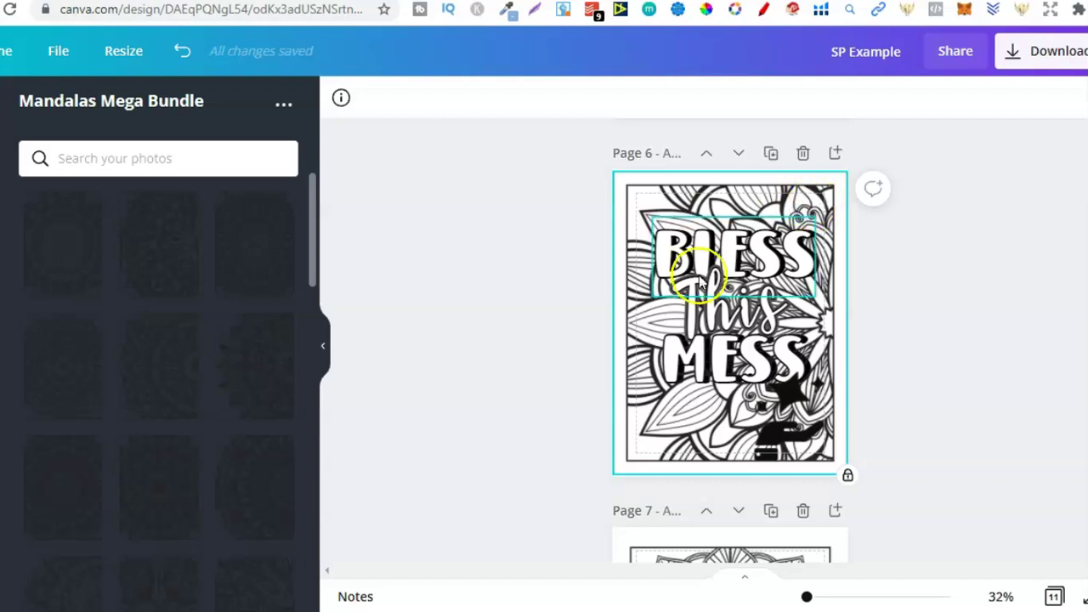
left_click(759, 381)
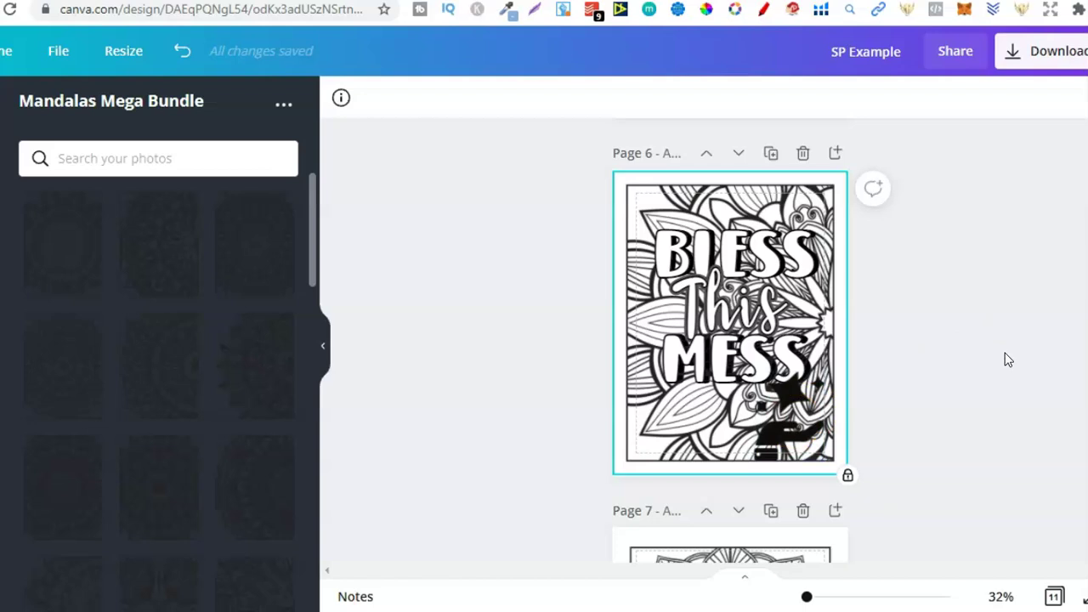
left_click(724, 263)
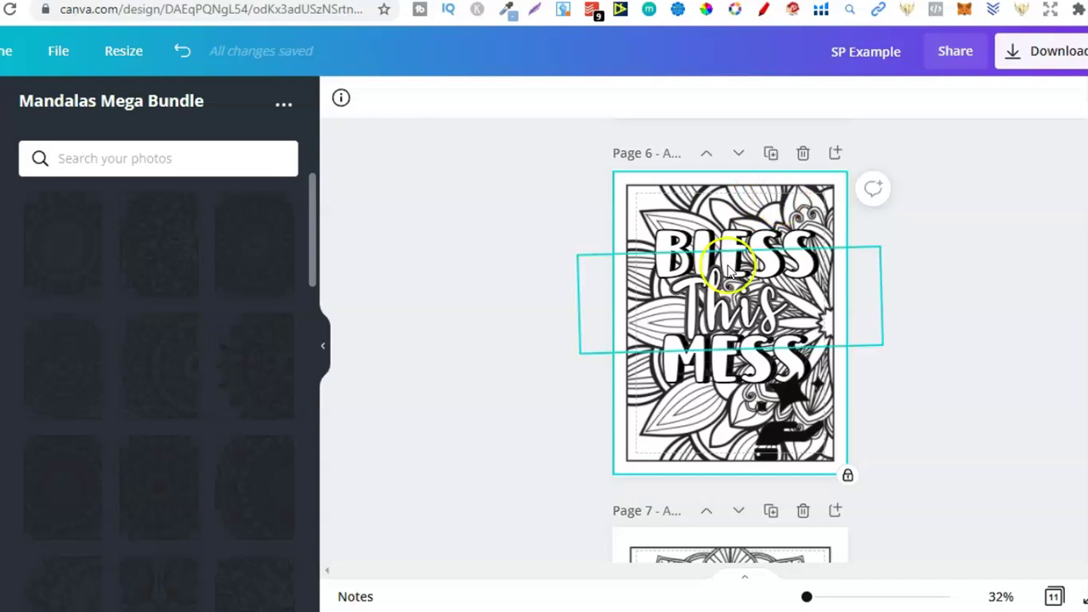
left_click(790, 425)
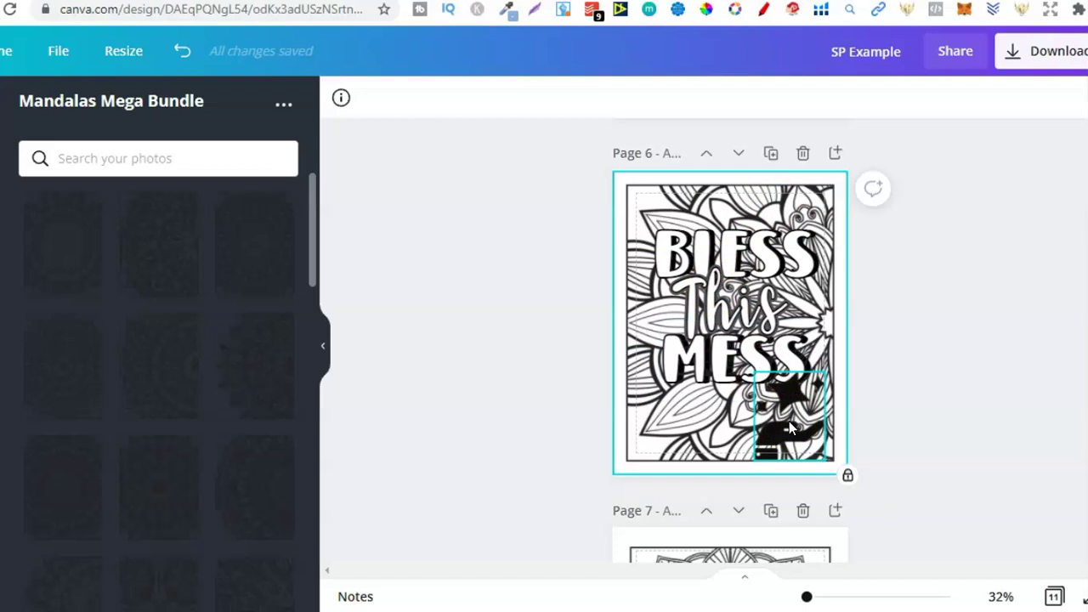
left_click(982, 384)
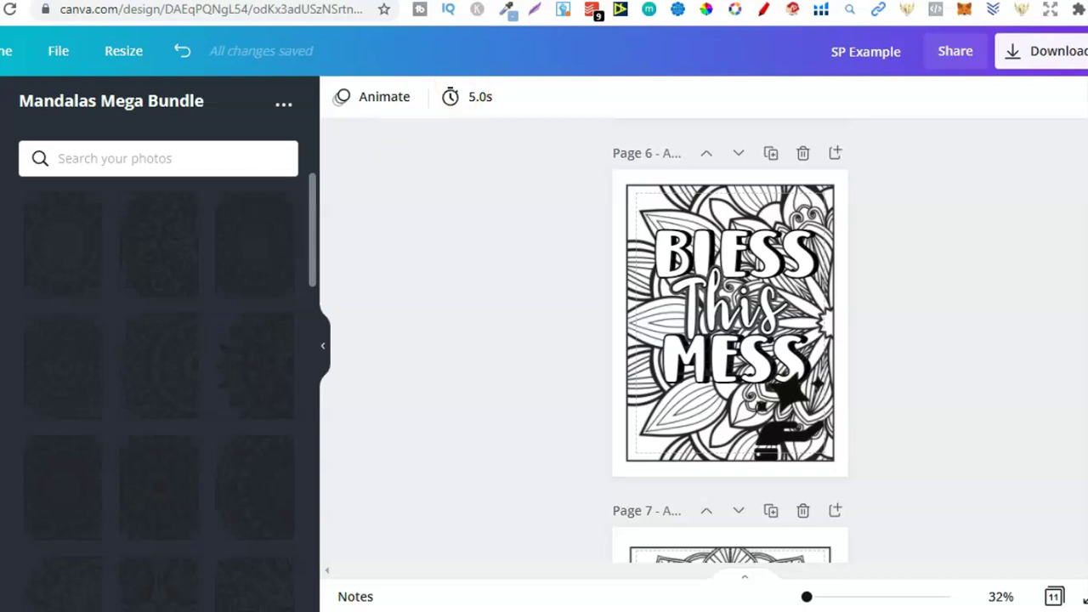
Check the Creative Fabrica fonts page, return to the Canva design and compare the "Bless This Mess" quotes on pages 4 to 6.
key("ctrl+Tab")
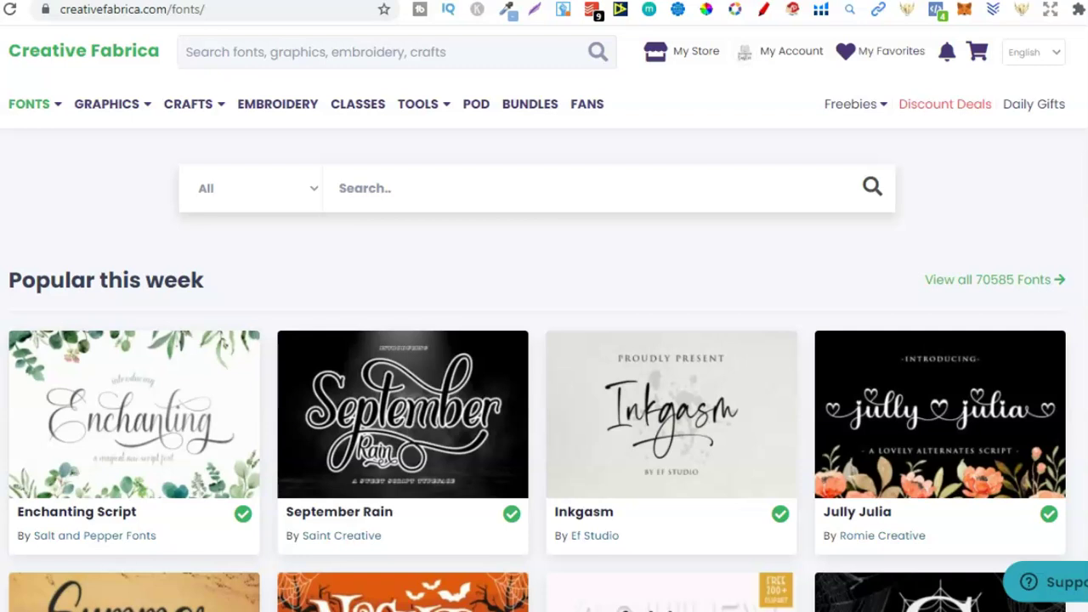
key("ctrl+shift+Tab")
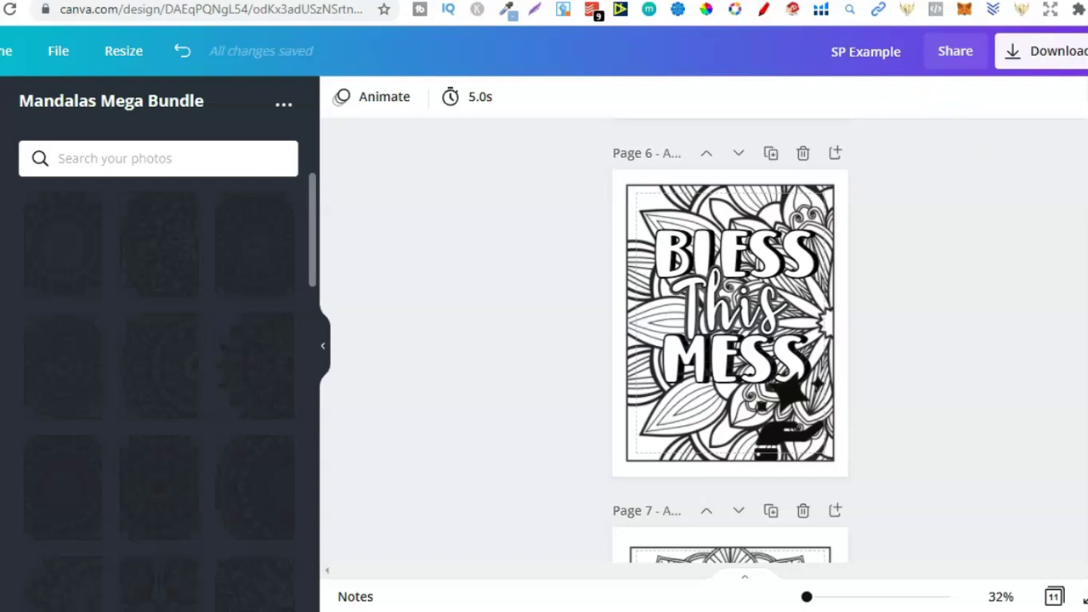
scroll(729, 340, "up", 8)
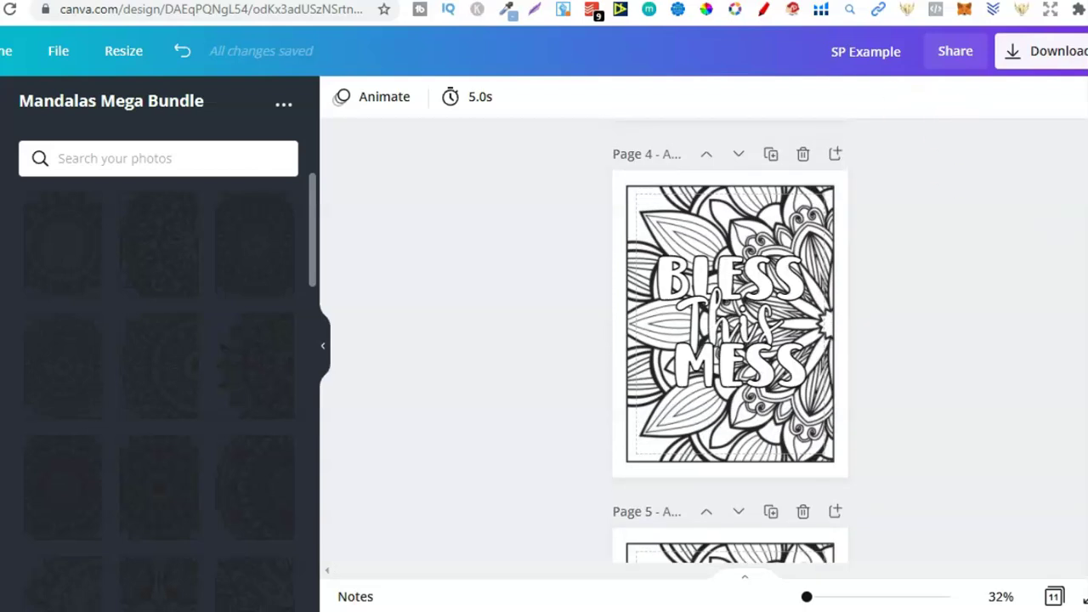
scroll(729, 340, "down", 4)
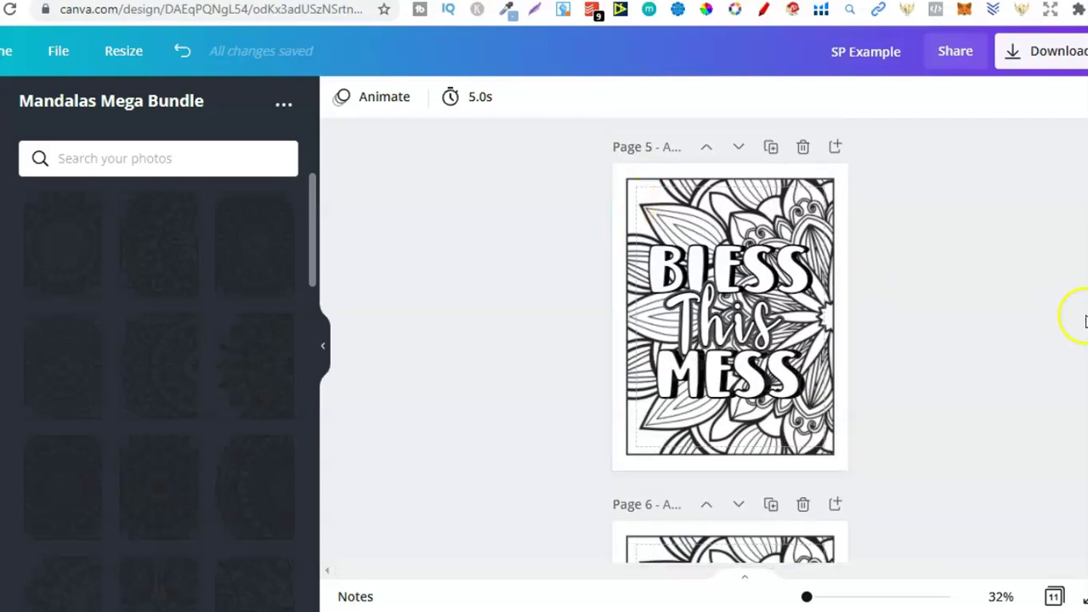
scroll(730, 340, "down", 3)
scroll(730, 340, "down", 3)
scroll(730, 341, "up", 2)
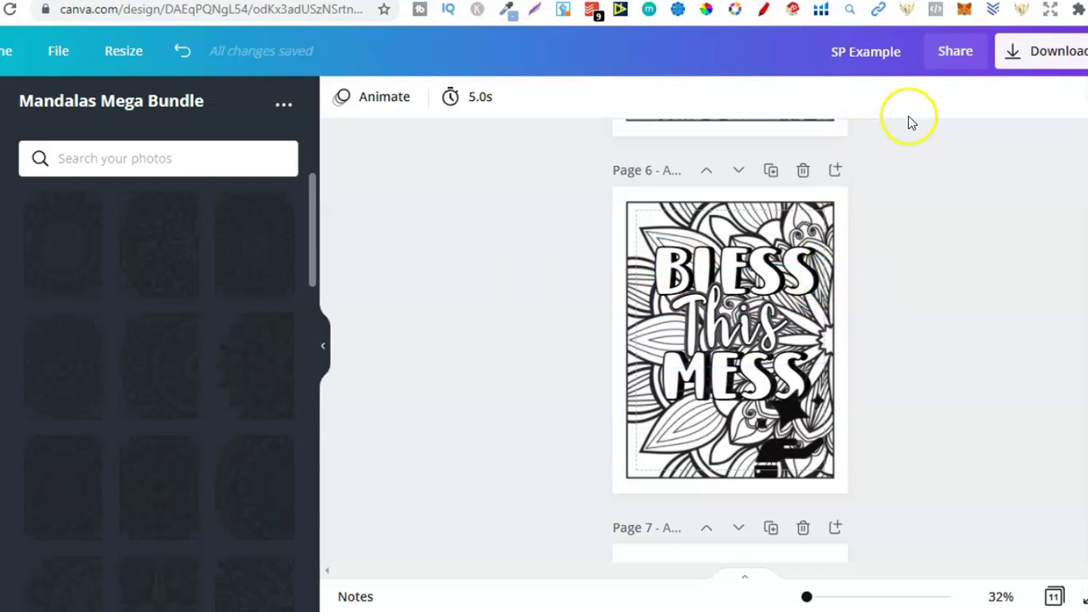
Download only page 6 as a PDF Print file and return to the design.
left_click(1018, 64)
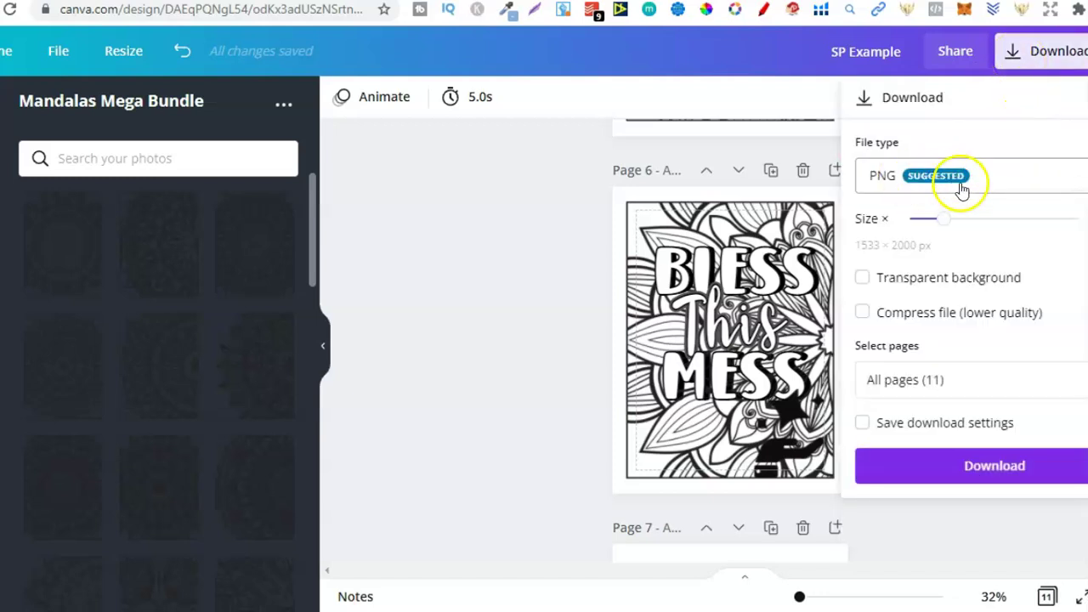
left_click(961, 188)
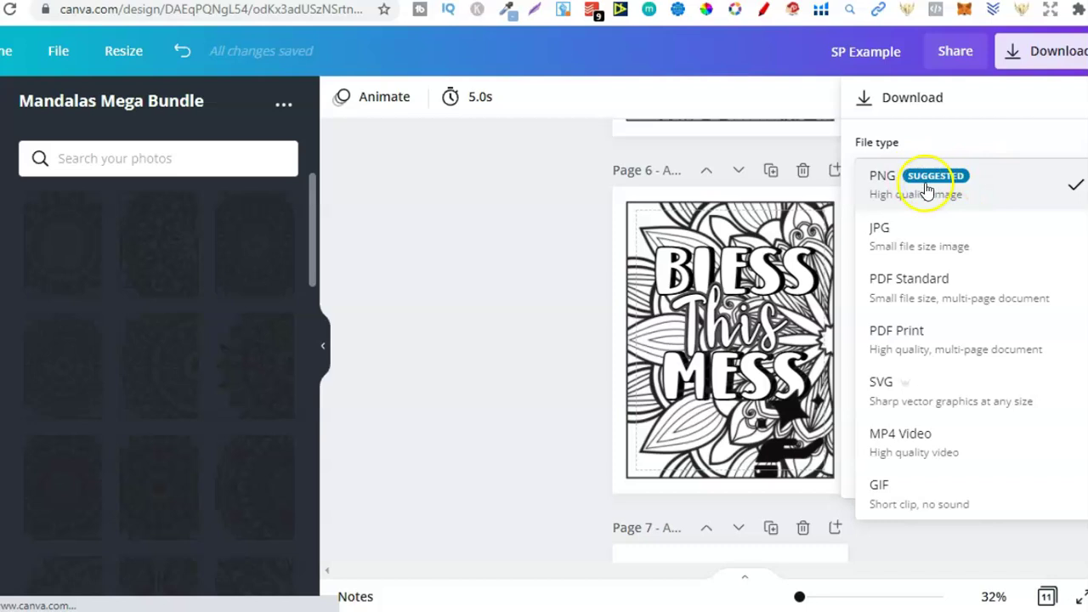
left_click(917, 342)
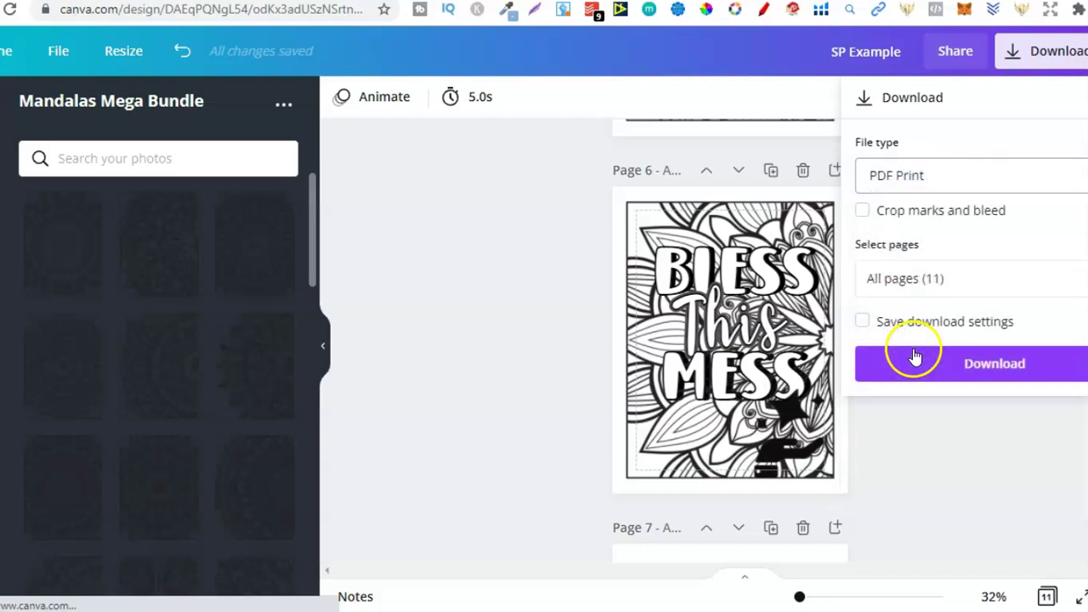
left_click(966, 273)
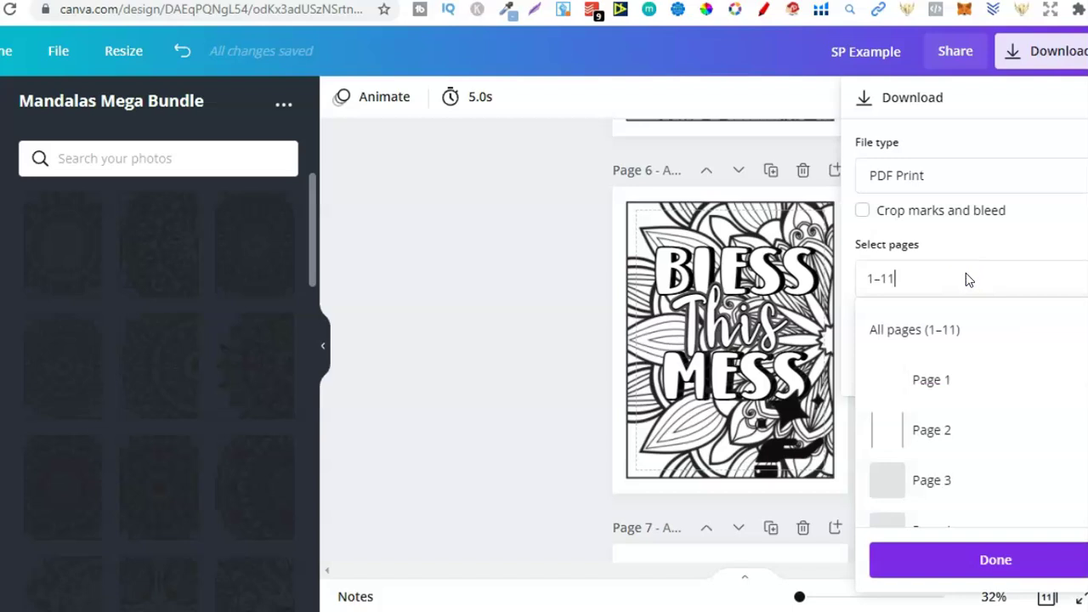
key("BackSpace")
type("6")
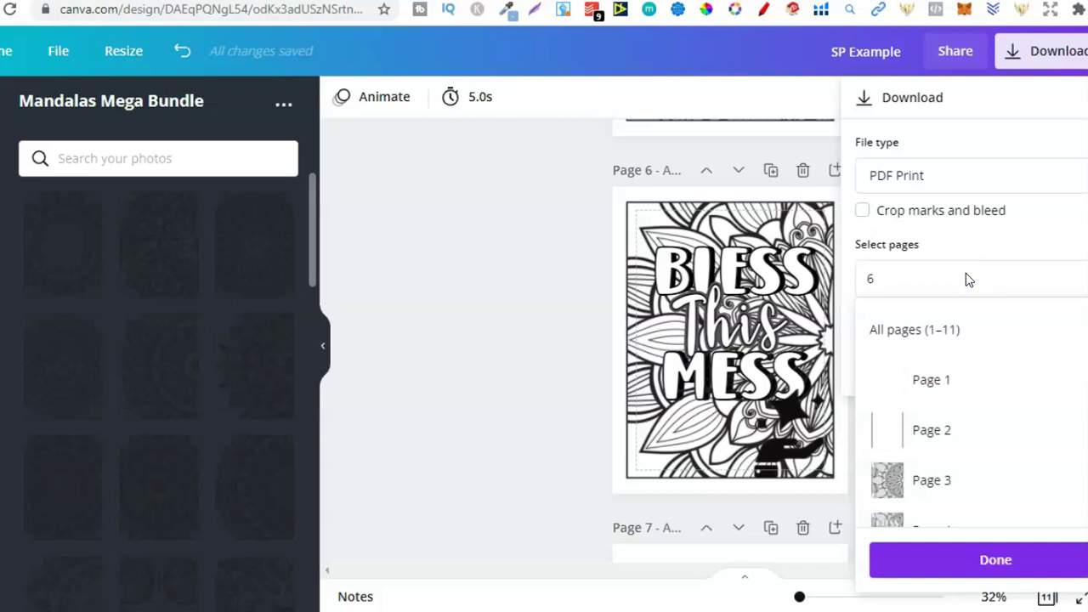
left_click(985, 555)
left_click(995, 365)
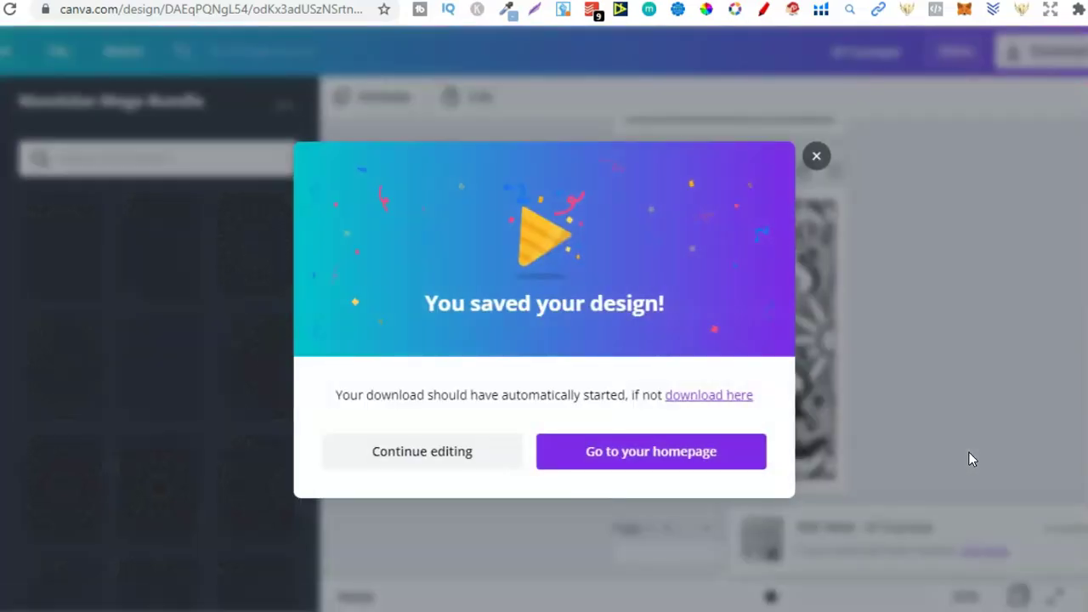
left_click(966, 352)
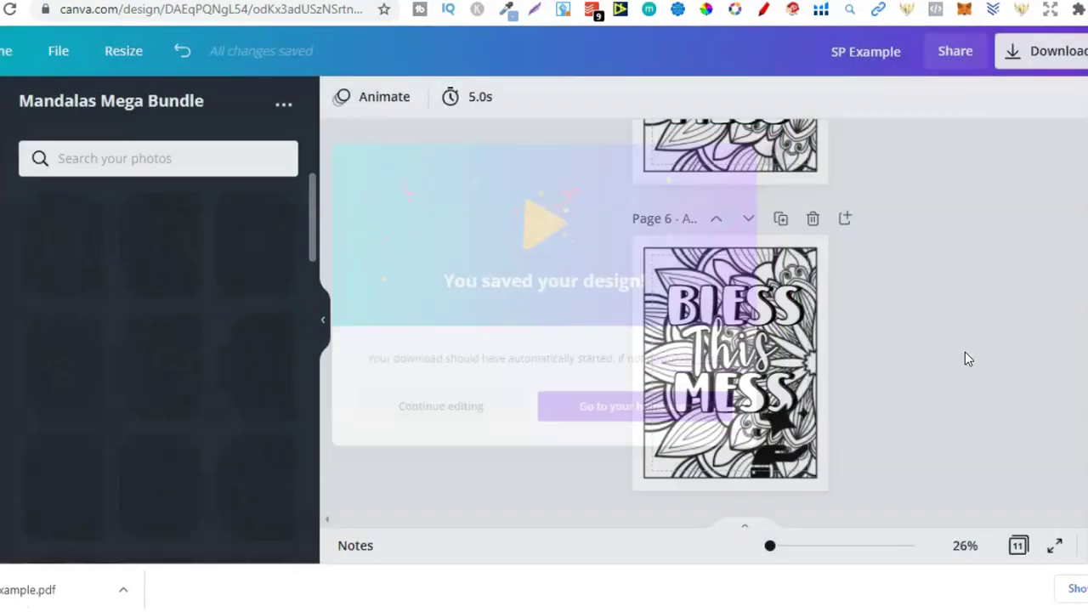
left_click(674, 304)
left_click(1083, 281)
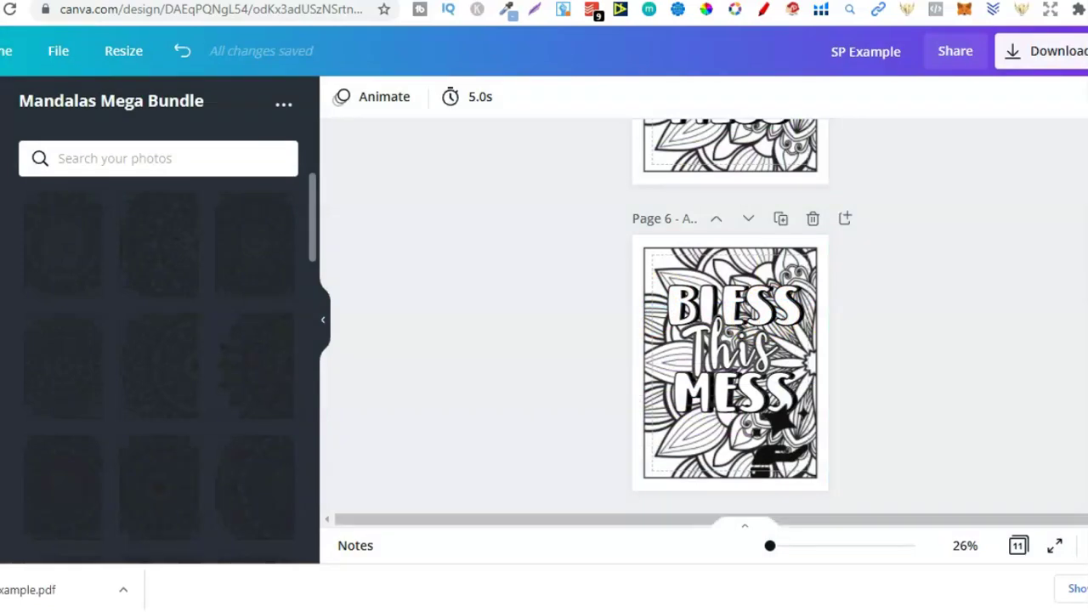
Download all 11 pages of the coloring book as a PDF Print file.
scroll(711, 323, "down", 8)
scroll(712, 323, "down", 8)
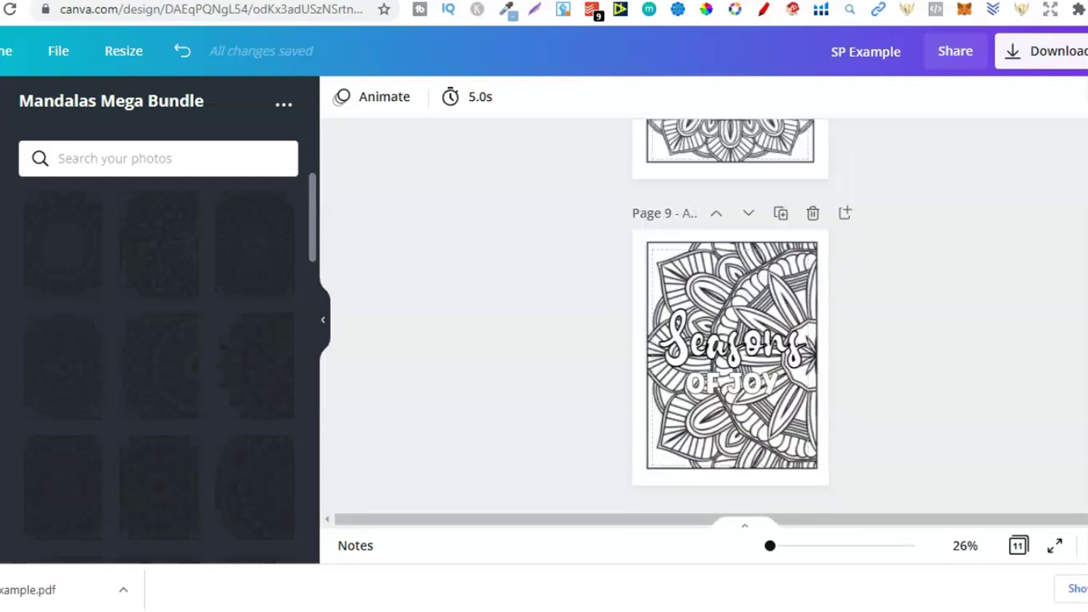
scroll(730, 324, "down", 5)
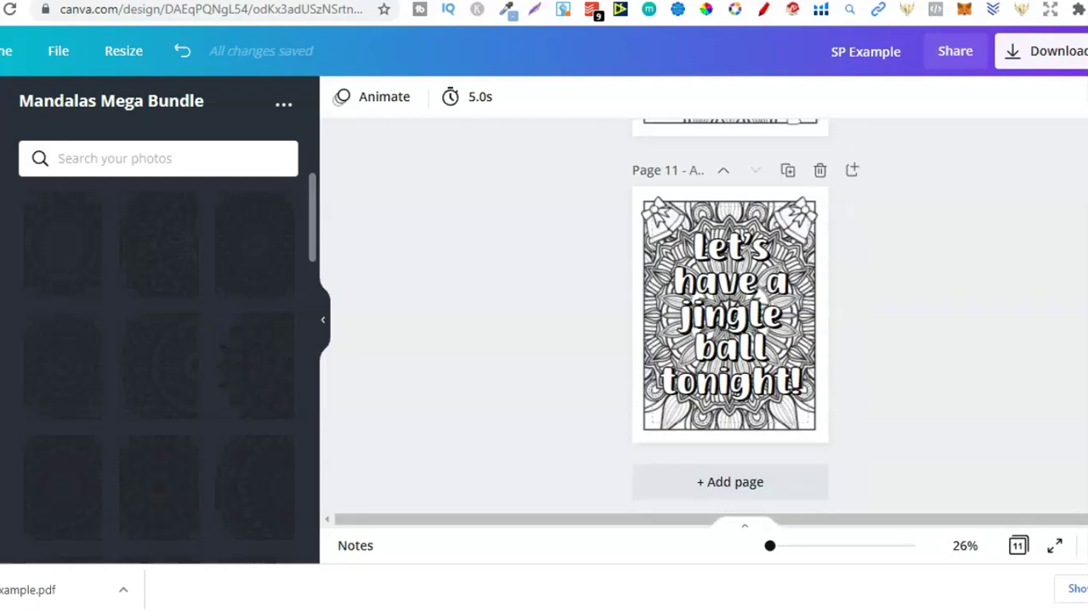
left_click(1037, 64)
left_click(954, 190)
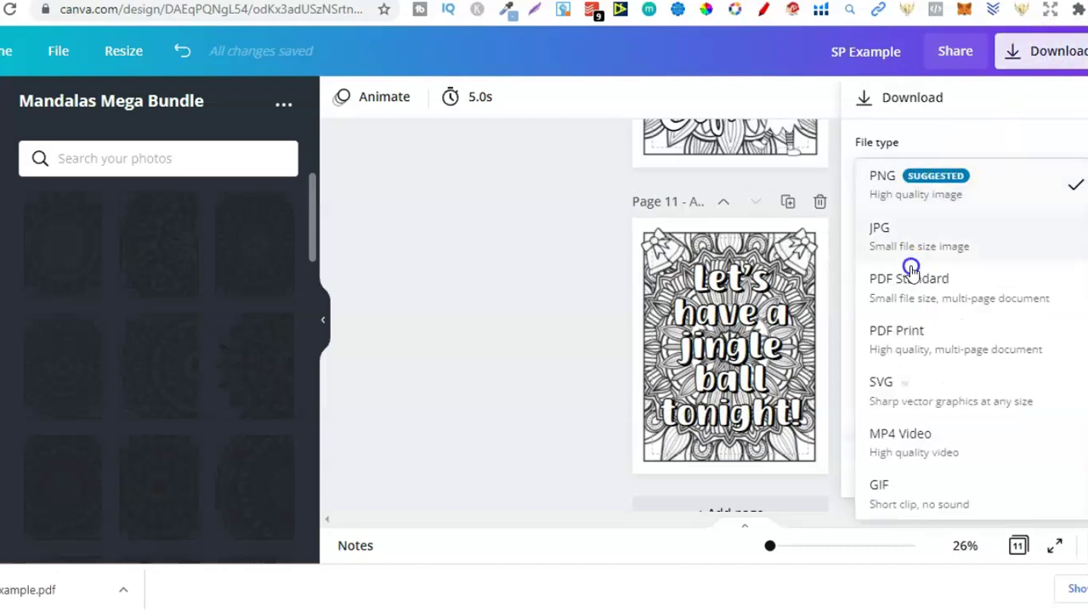
left_click(894, 331)
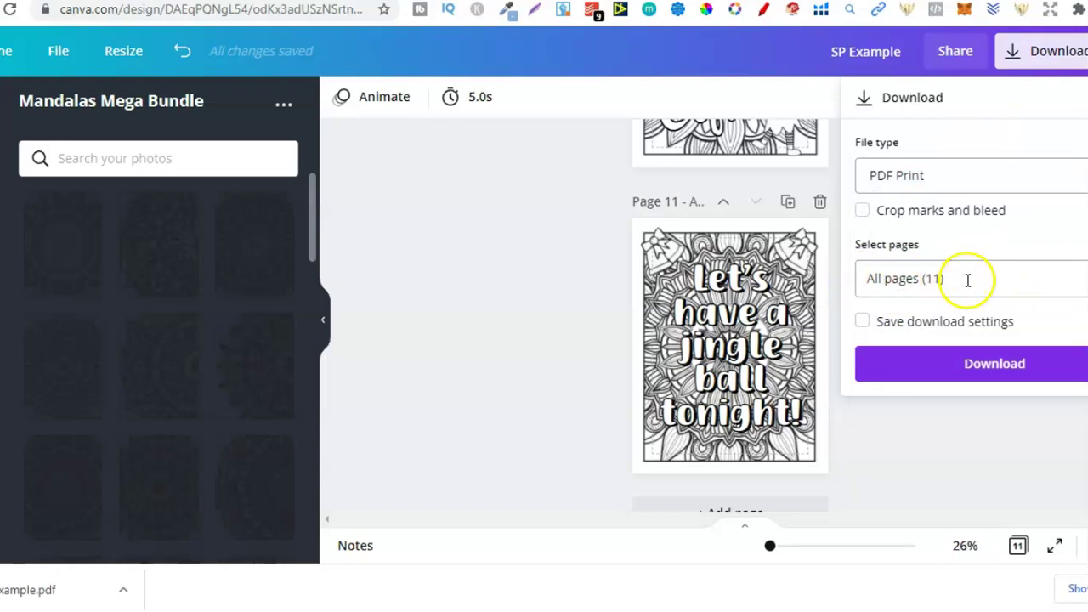
left_click(1002, 364)
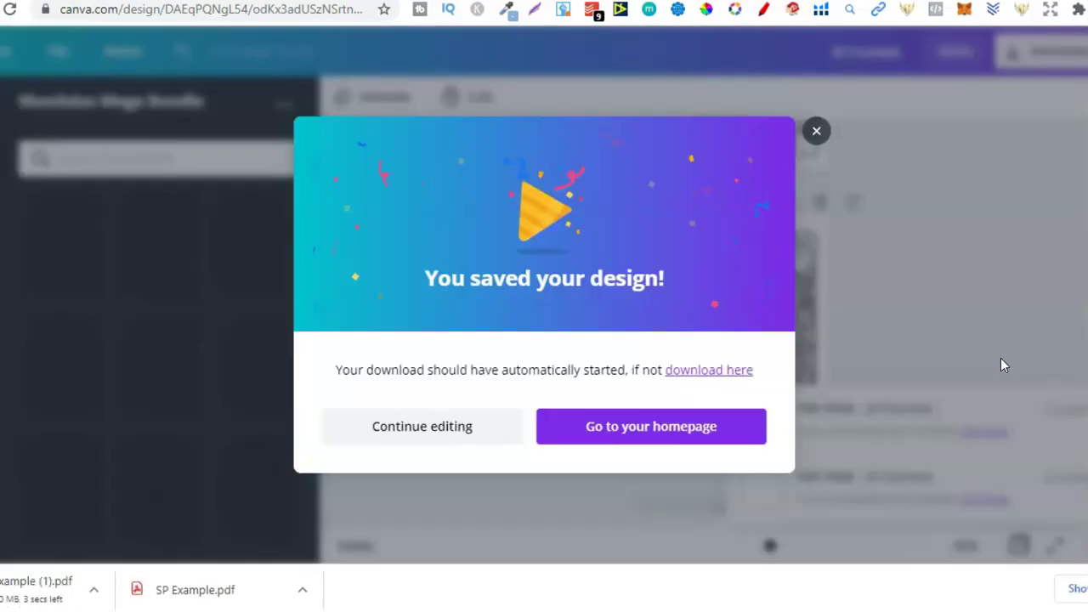
Duplicate page 11 and delete every element on the copy to make page 12 a blank page.
left_click(962, 302)
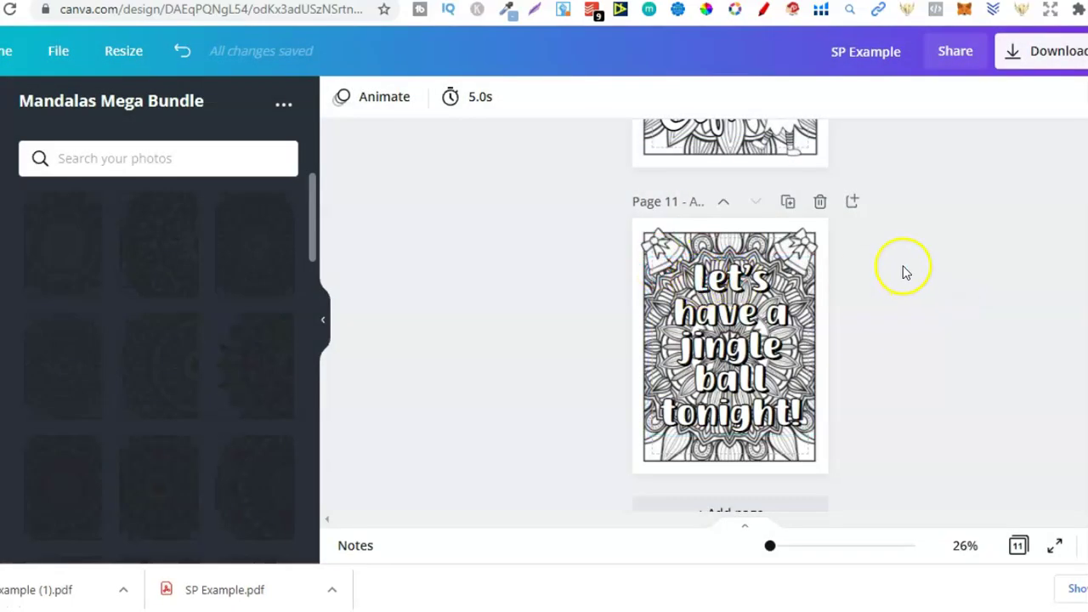
left_click(789, 203)
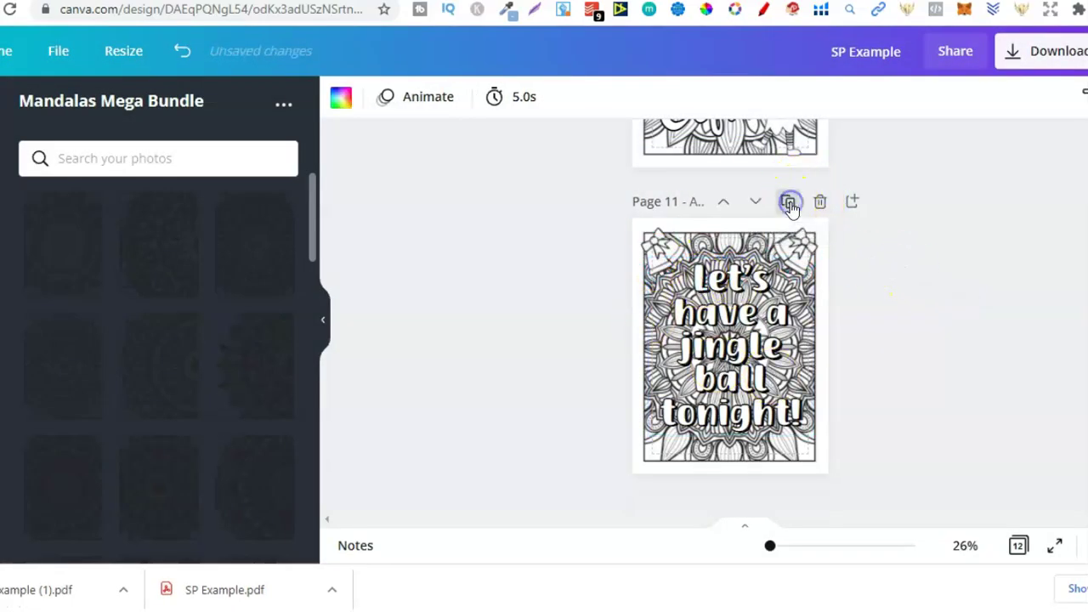
left_click_drag(870, 263, 522, 502)
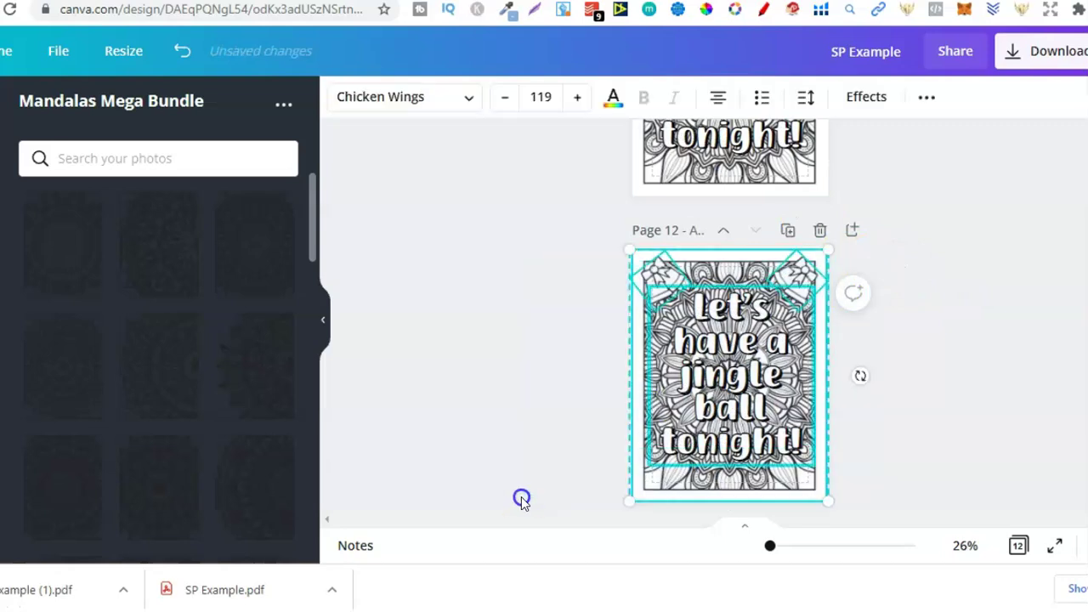
key("Delete")
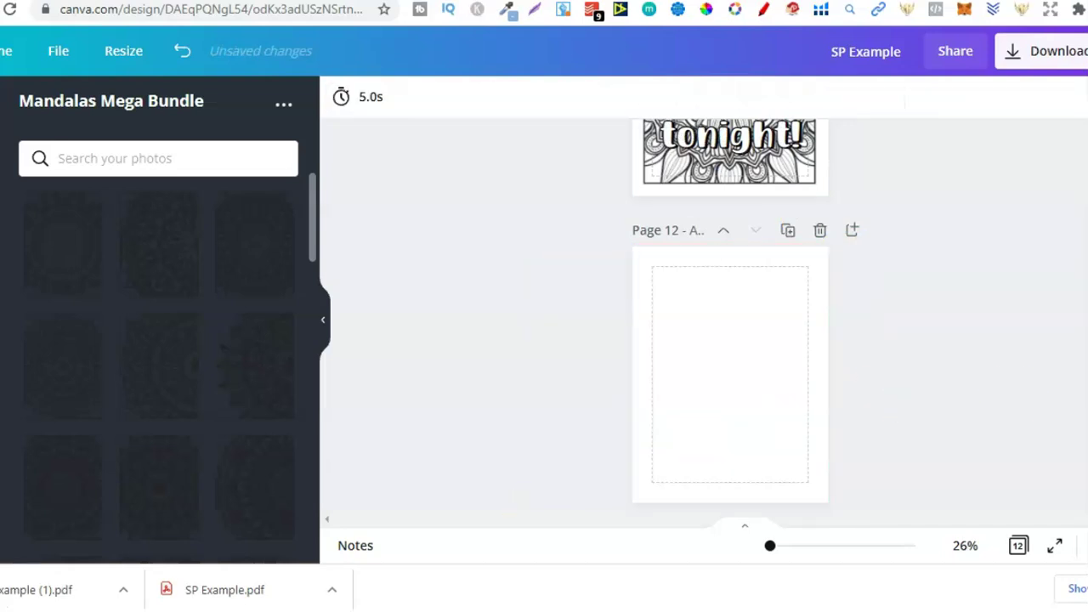
scroll(729, 306, "up", 4)
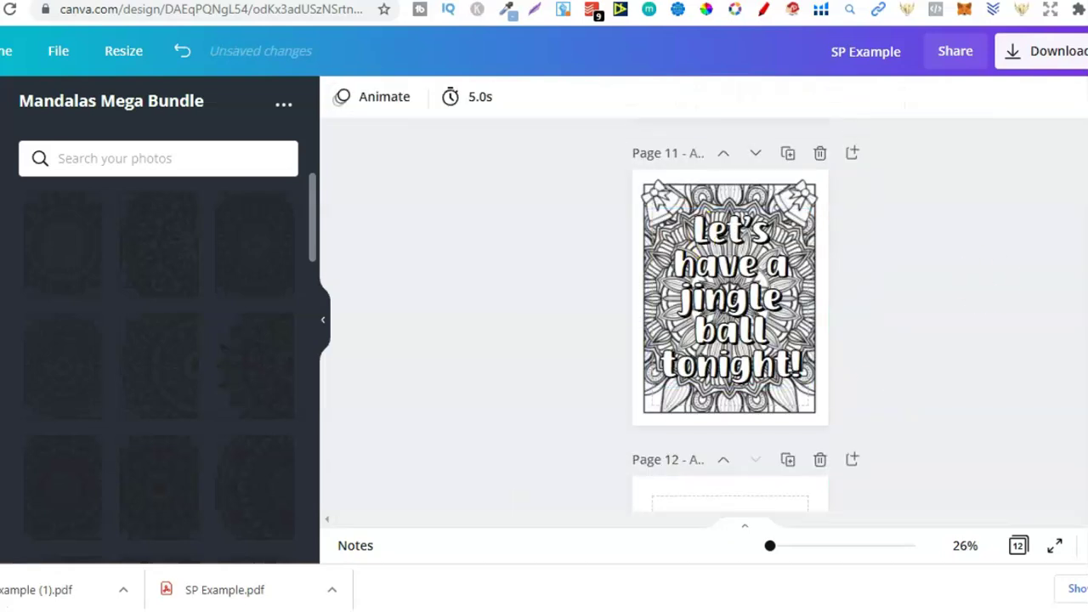
scroll(729, 306, "down", 4)
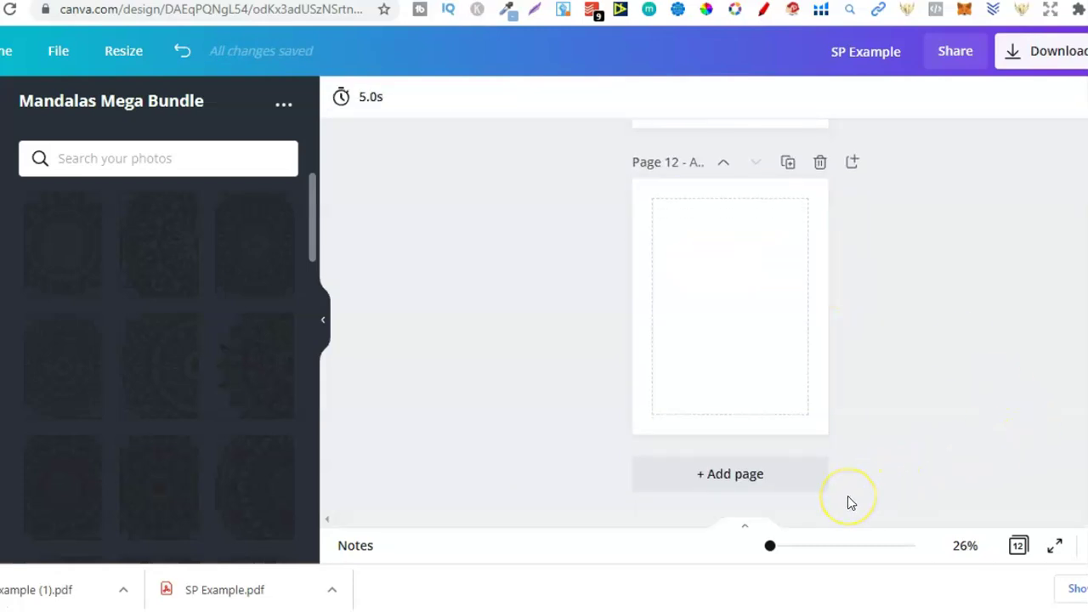
scroll(730, 306, "up", 1)
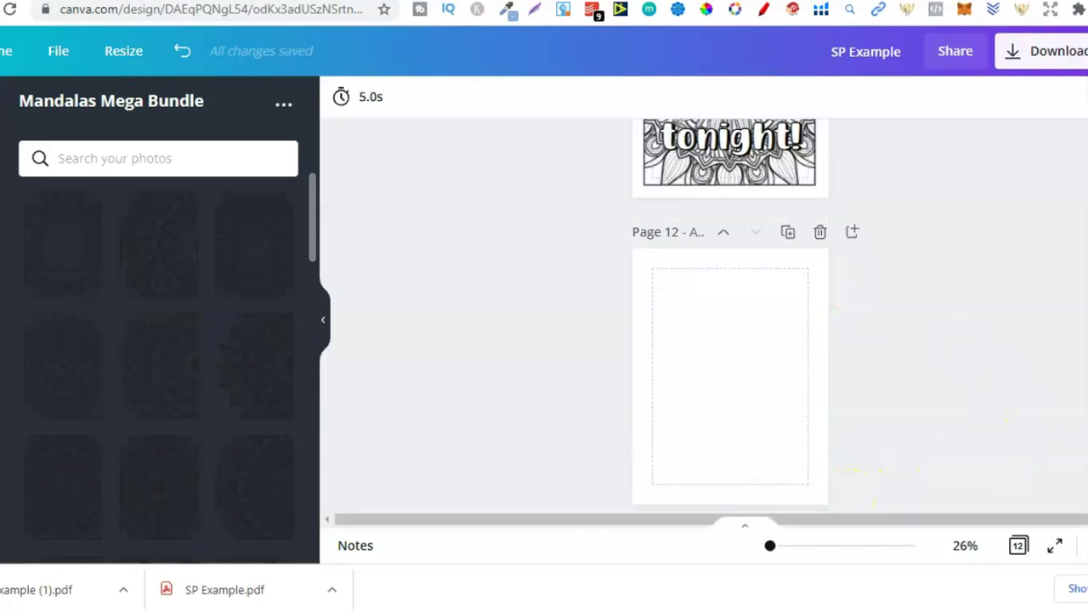
scroll(730, 315, "up", 20)
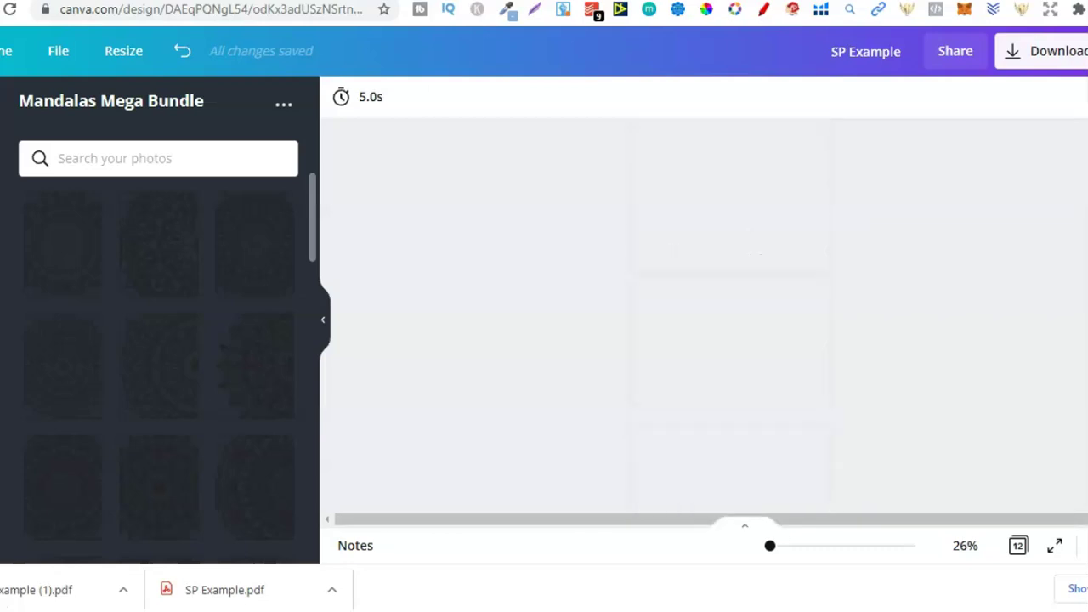
scroll(730, 314, "up", 2)
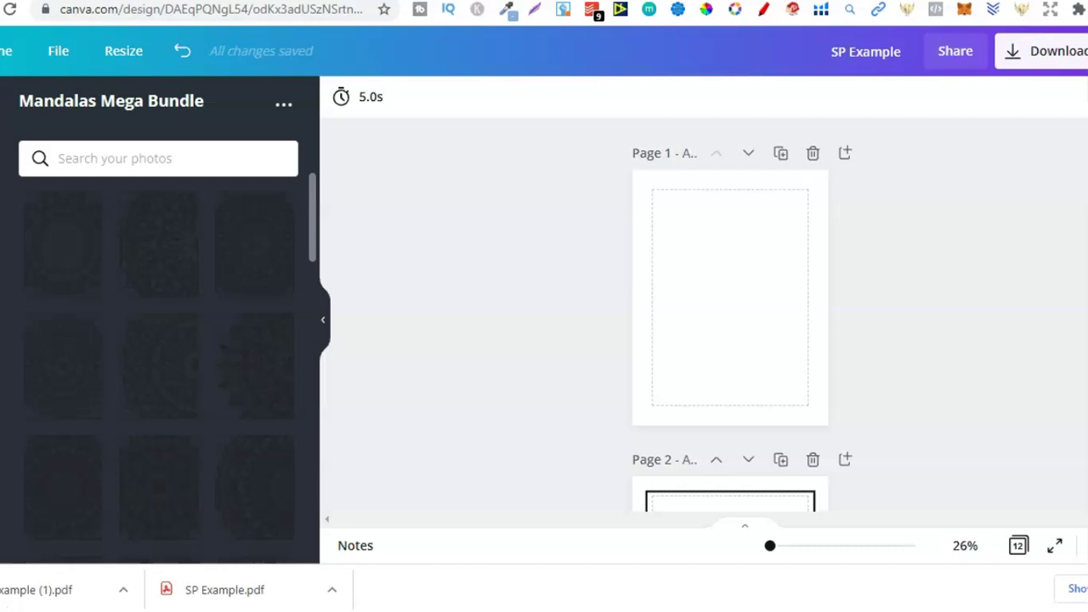
Open the downloaded SP Example.pdf and zoom out to 50% to check the whole "Bless This Mess" page.
left_click(199, 584)
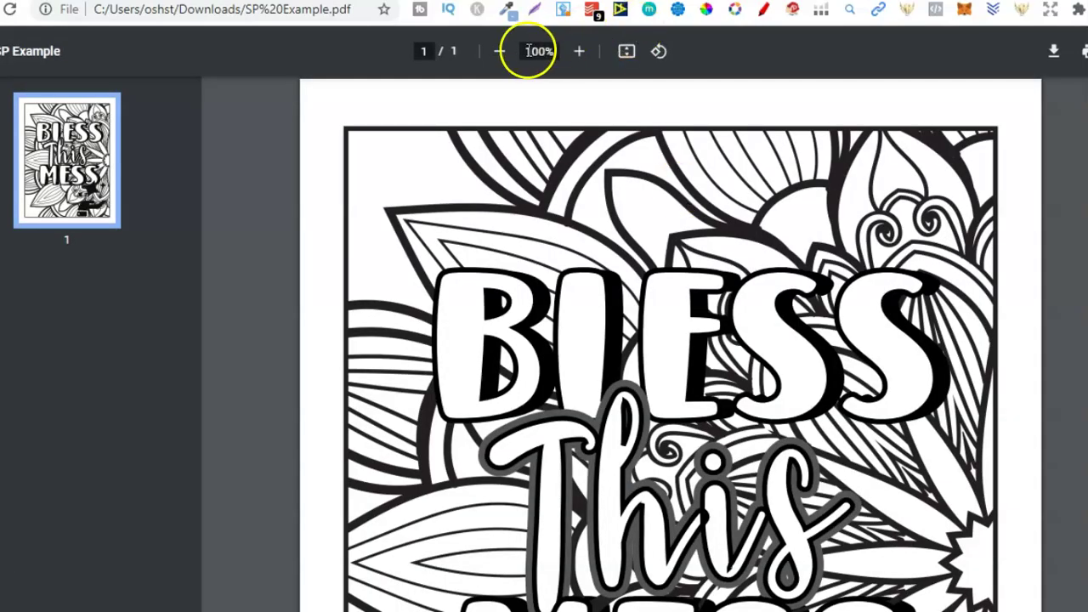
left_click(500, 53)
left_click(500, 53)
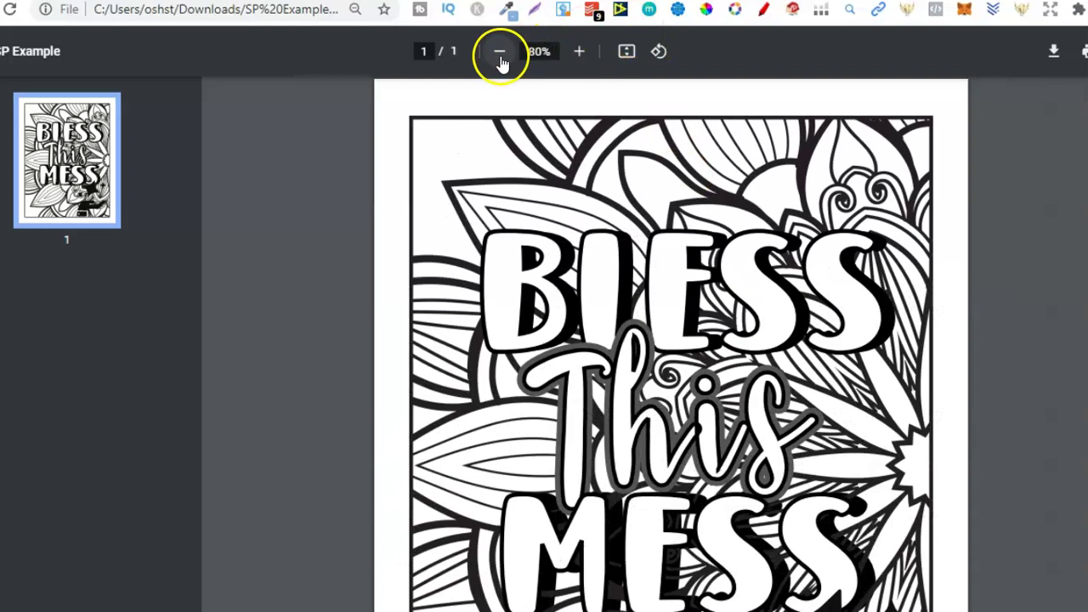
left_click(500, 53)
left_click(500, 53)
left_click(500, 53)
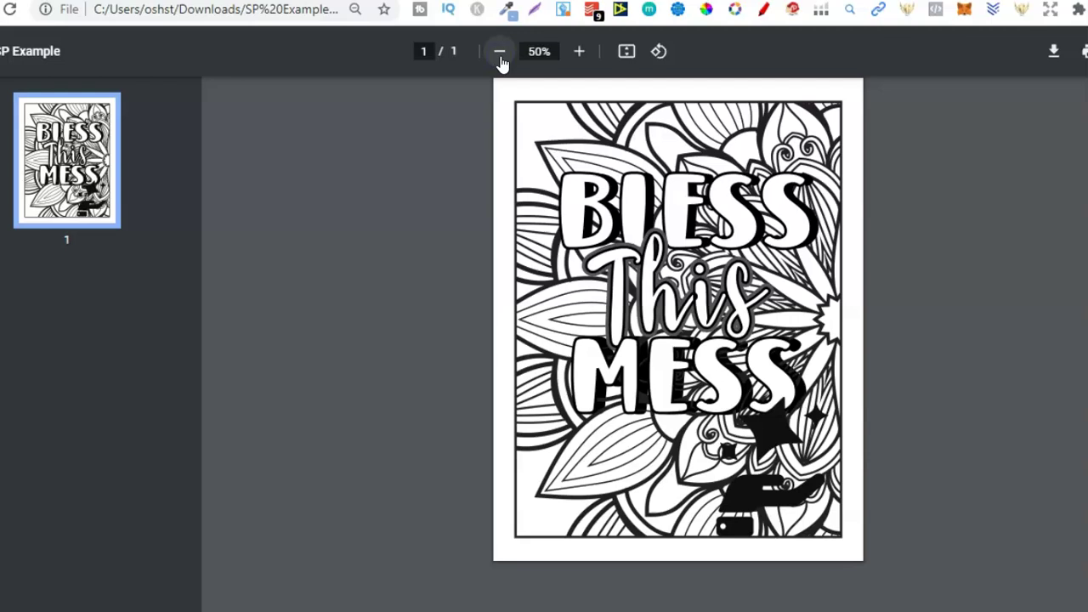
Switch to the Book Report site and examine this month's total earnings and the earnings-per-day chart.
key("ctrl+Tab")
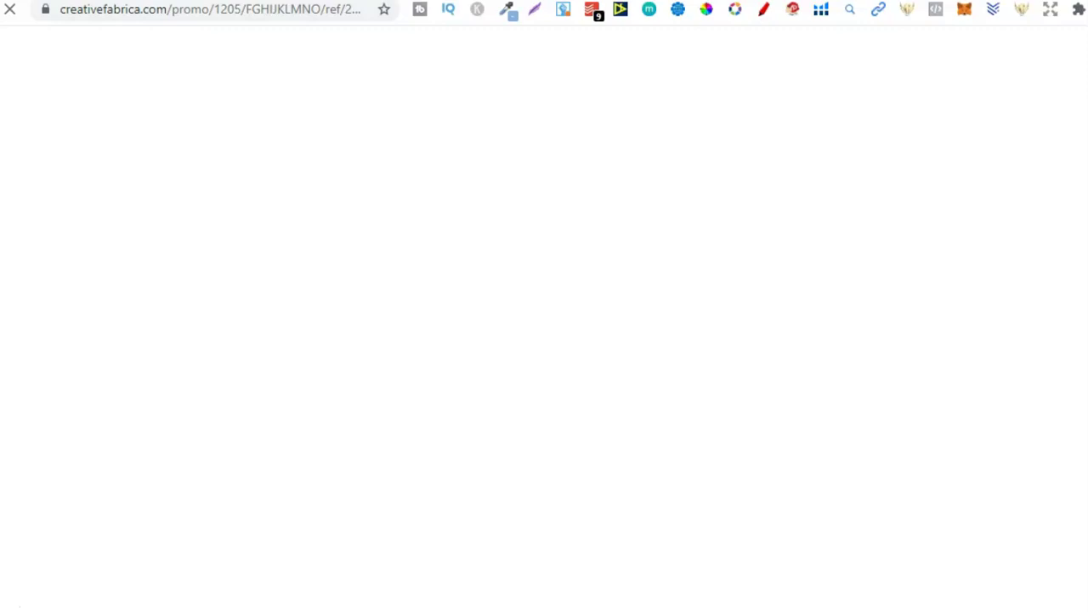
key("ctrl+Tab")
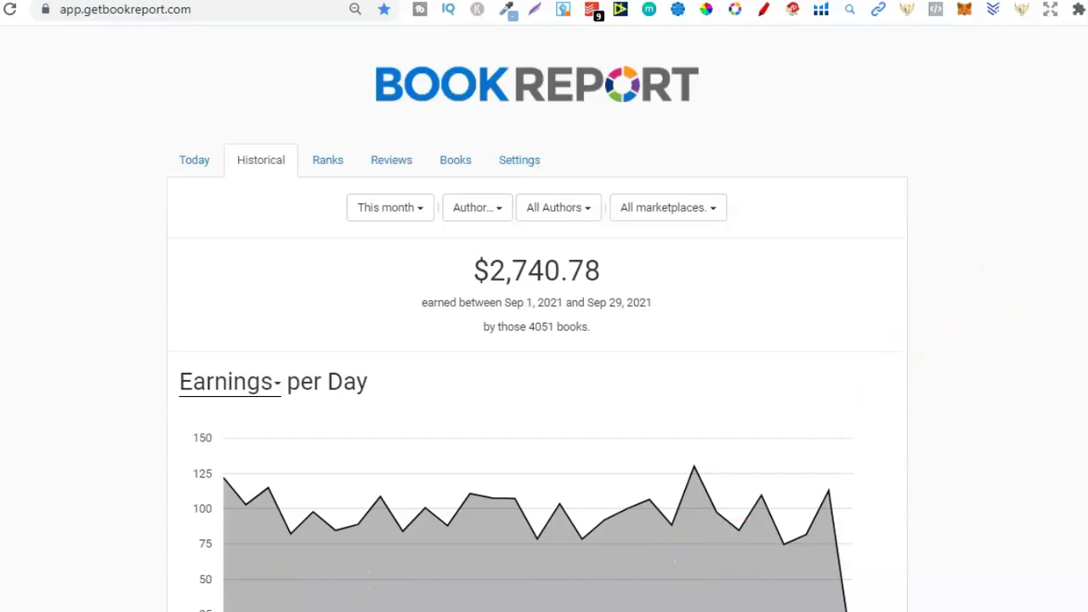
scroll(544, 340, "down", 2)
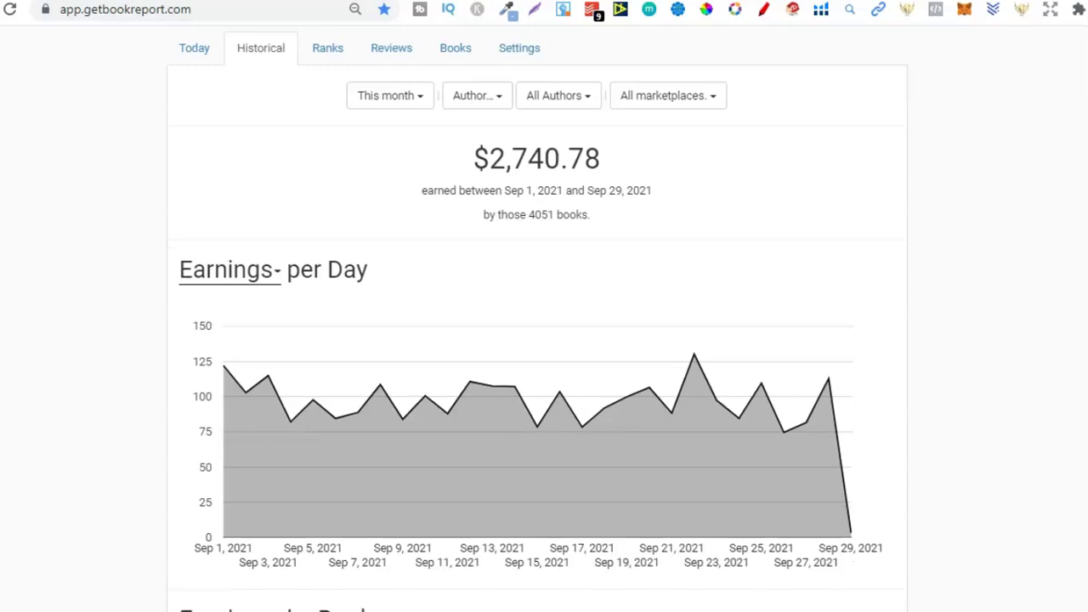
scroll(364, 240, "down", 2)
scroll(364, 240, "up", 2)
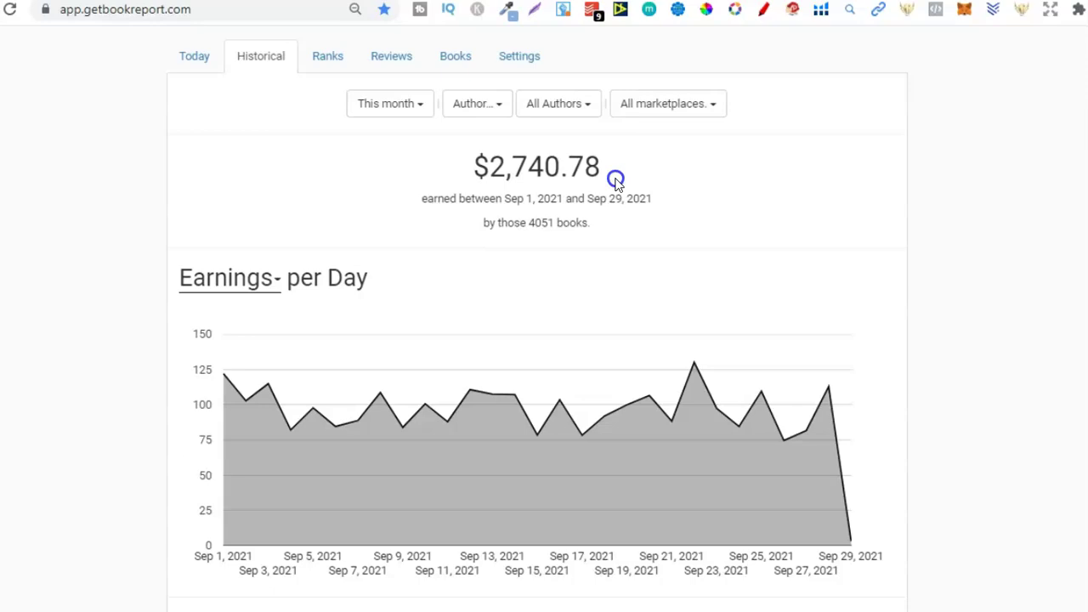
scroll(397, 144, "down", 1)
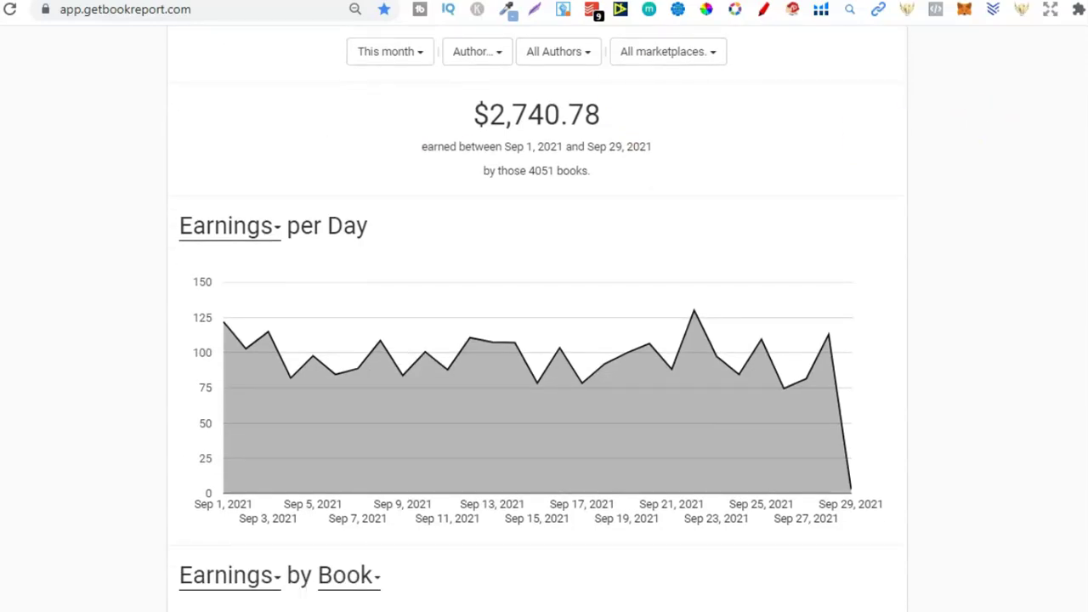
Review the earnings by marketplace and the top book's earnings in the per-book details, then return to the monthly total.
scroll(537, 319, "down", 8)
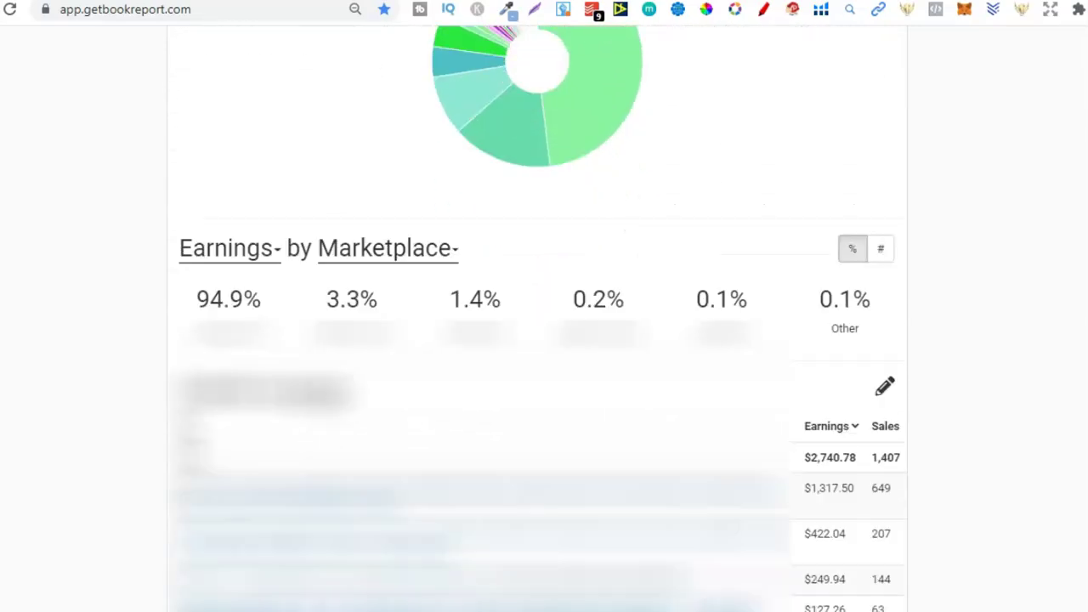
scroll(537, 319, "down", 2)
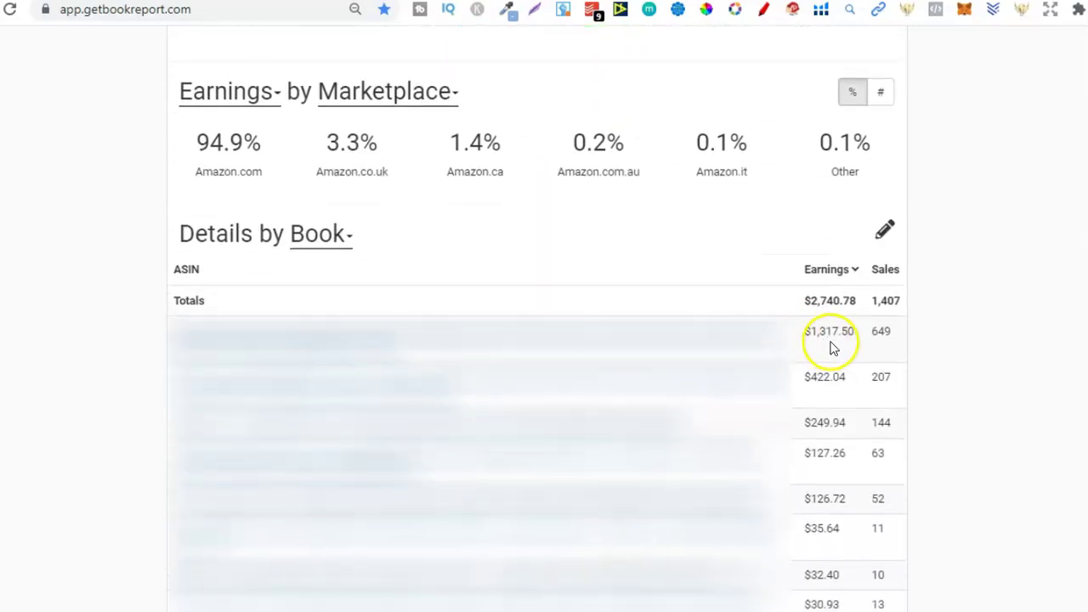
left_click(892, 337)
left_click_drag(805, 334, 859, 337)
scroll(535, 340, "up", 15)
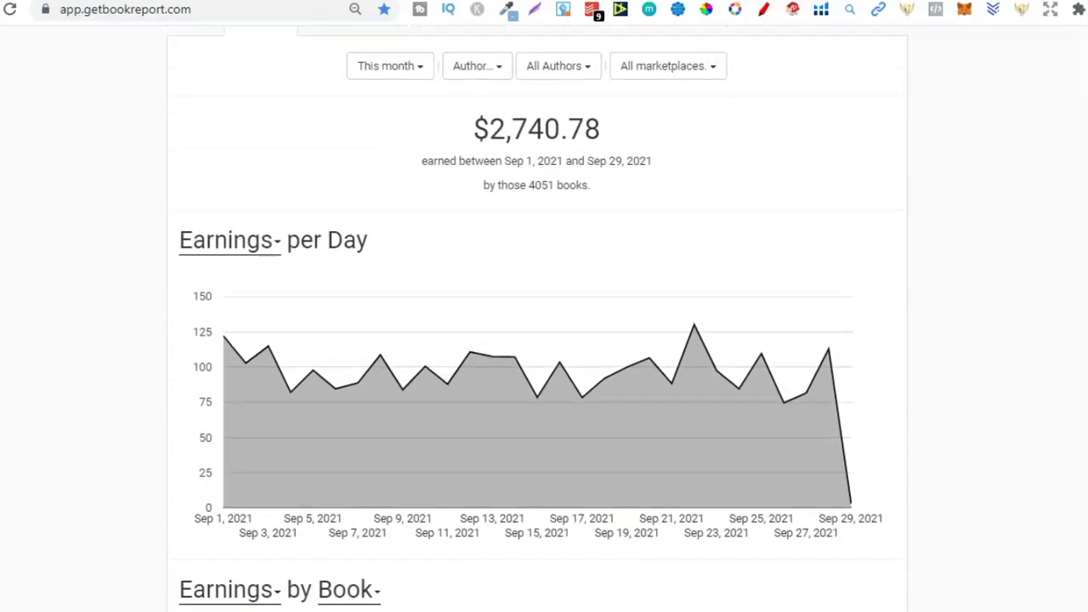
scroll(535, 340, "down", 1)
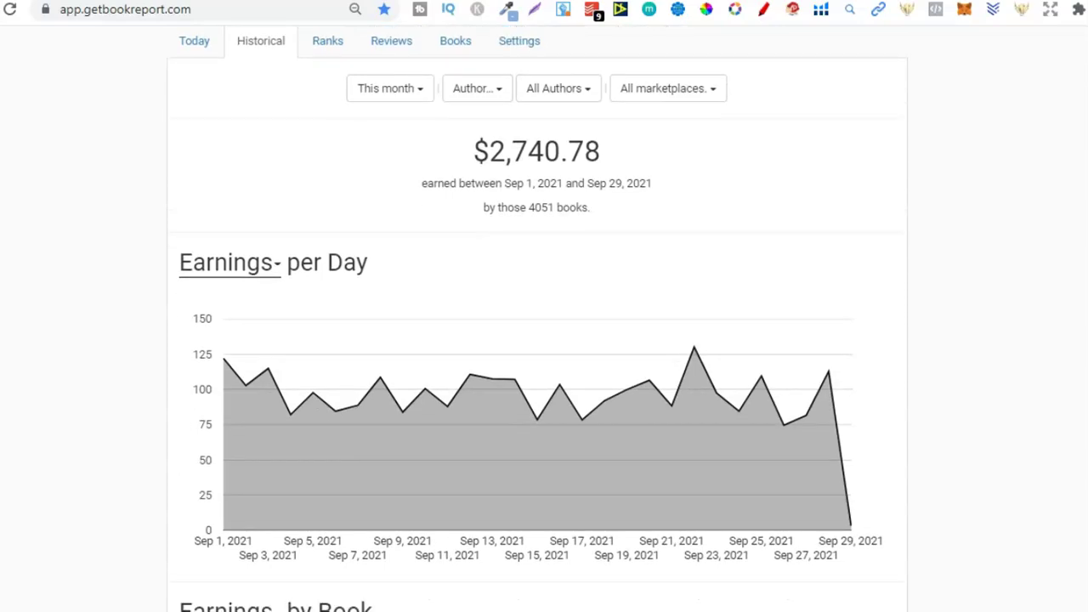
Switch to Etsy, search for "coloring pages" and browse the listings.
key("ctrl+Tab")
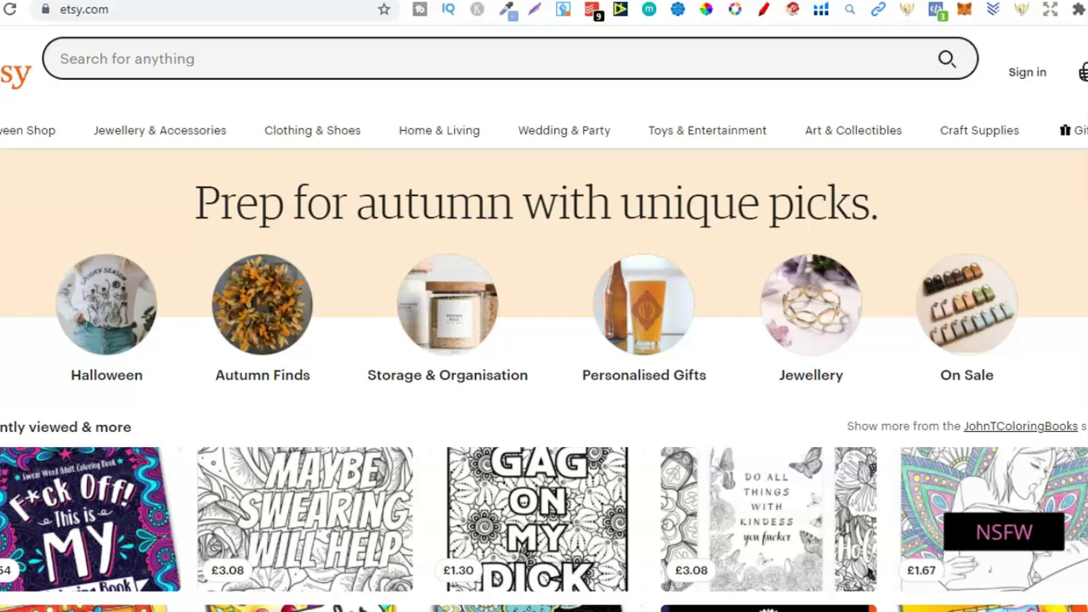
left_click(662, 56)
type("colo")
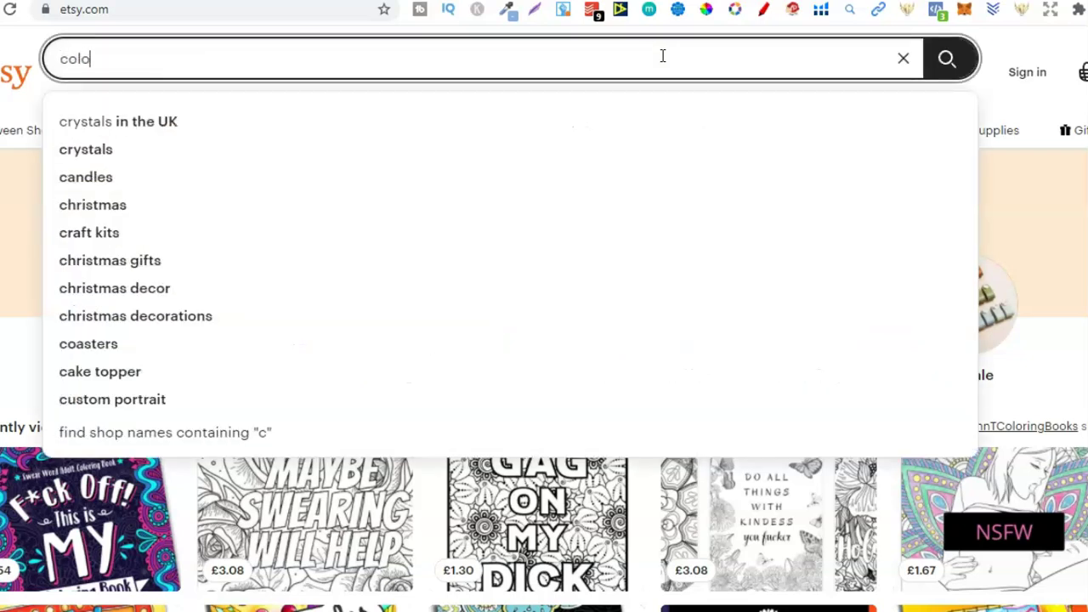
type("ring pages")
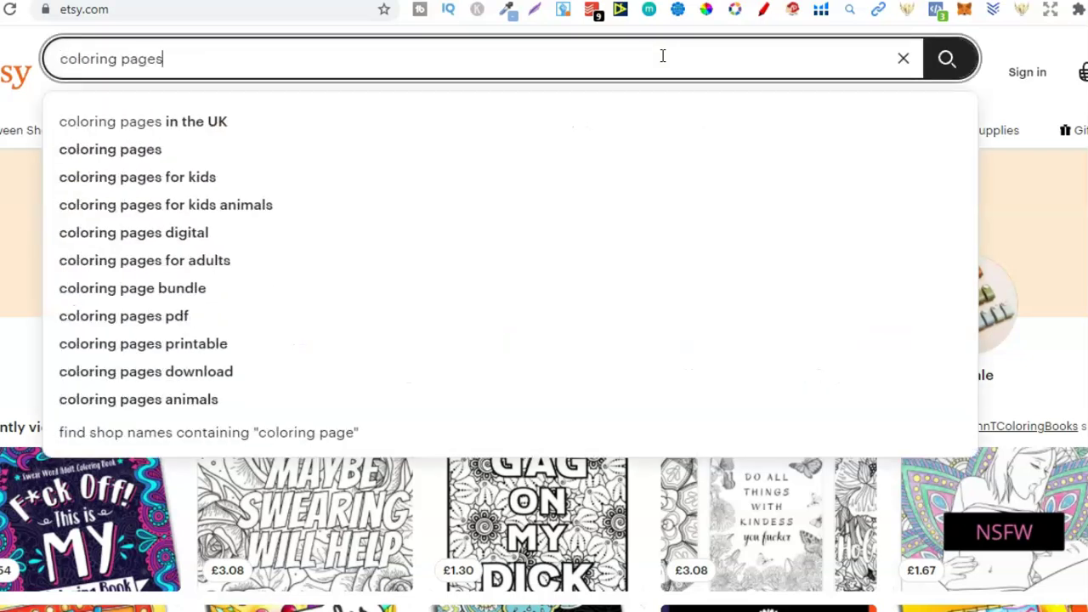
key("Return")
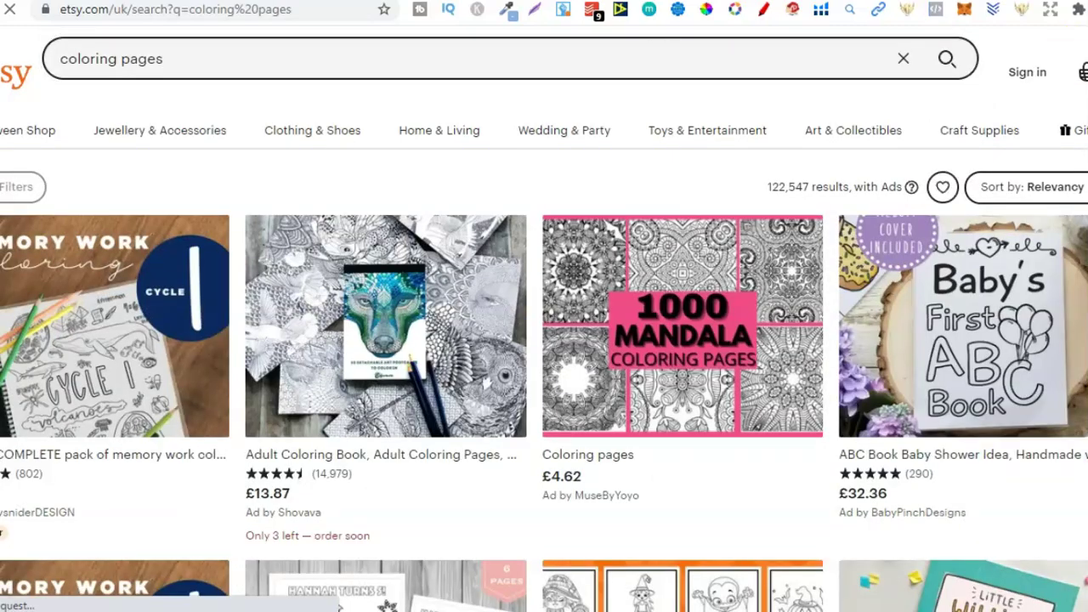
scroll(663, 55, "down", 4)
scroll(544, 315, "down", 3)
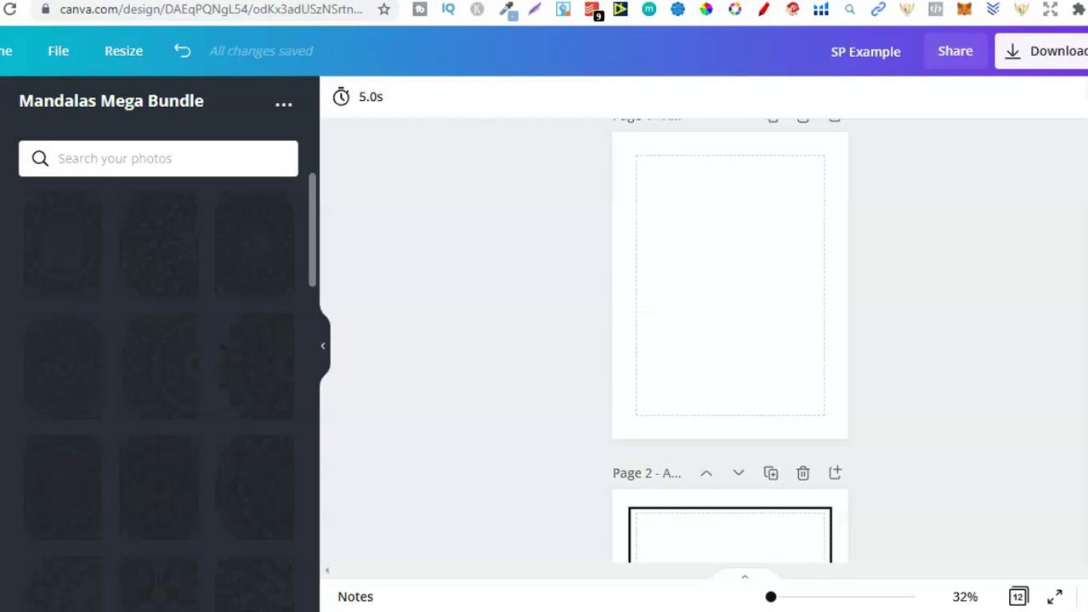
Look through the first pages of the Canva design and return to the first Etsy coloring page listings.
scroll(731, 340, "down", 8)
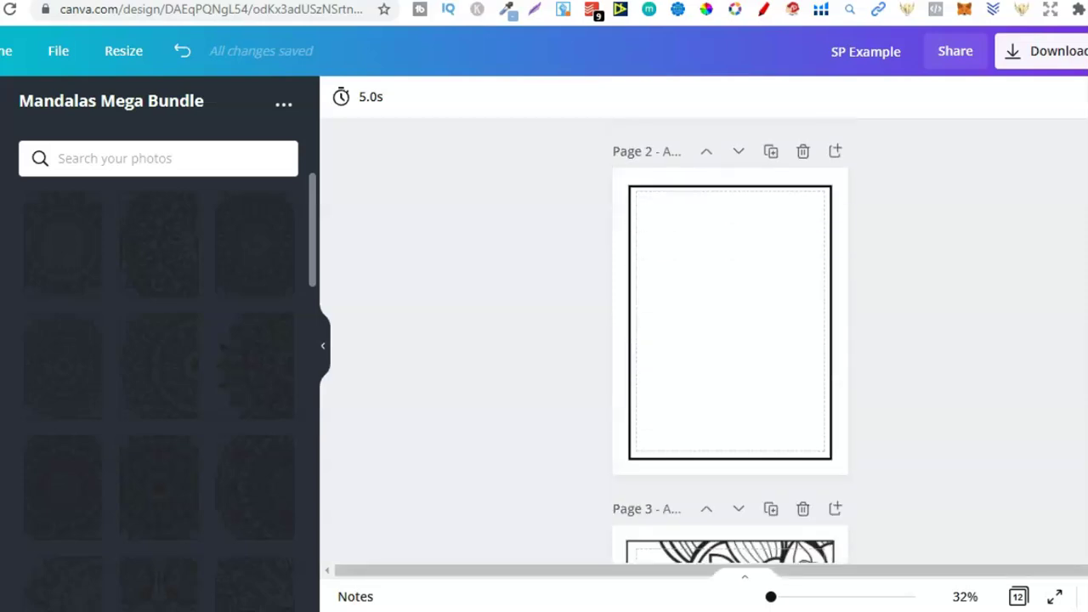
scroll(731, 340, "down", 8)
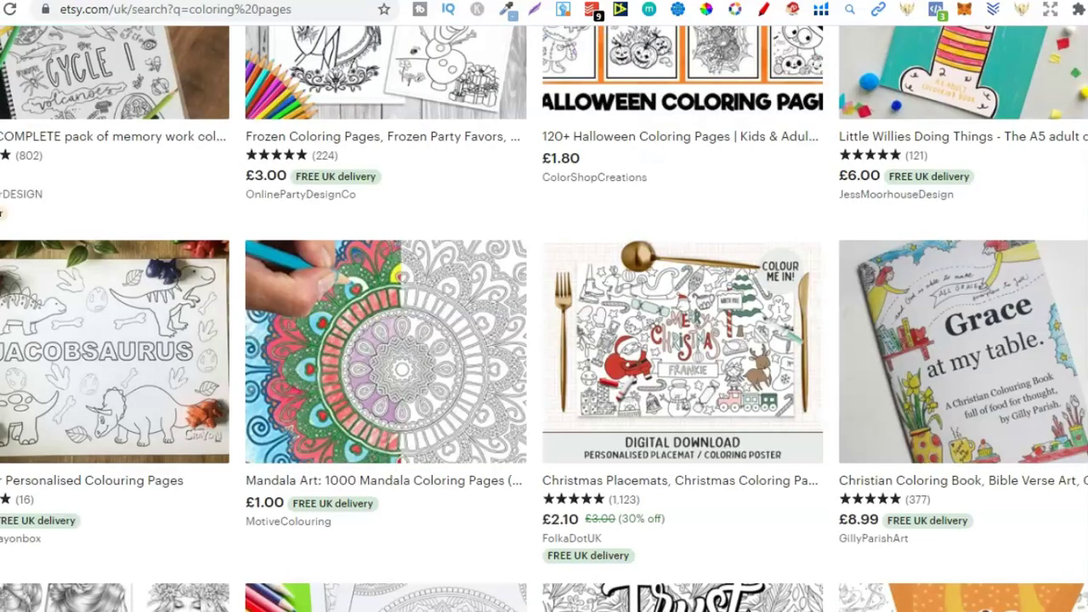
scroll(545, 340, "up", 3)
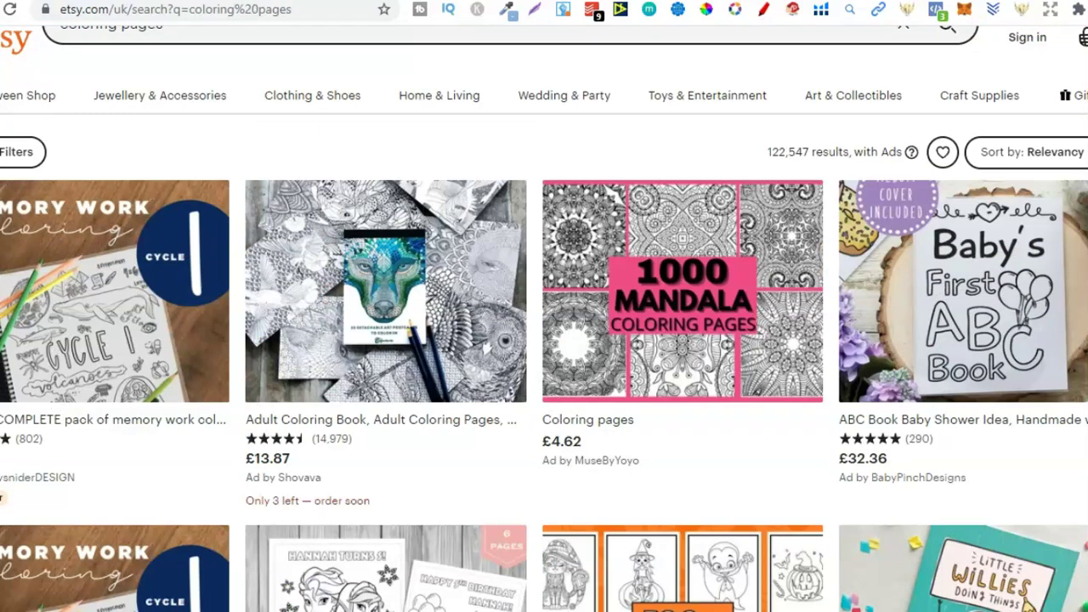
Switch back to the Canva design and compare the "Bless This Mess" quotes on pages 5 and 6.
key("ctrl+Tab")
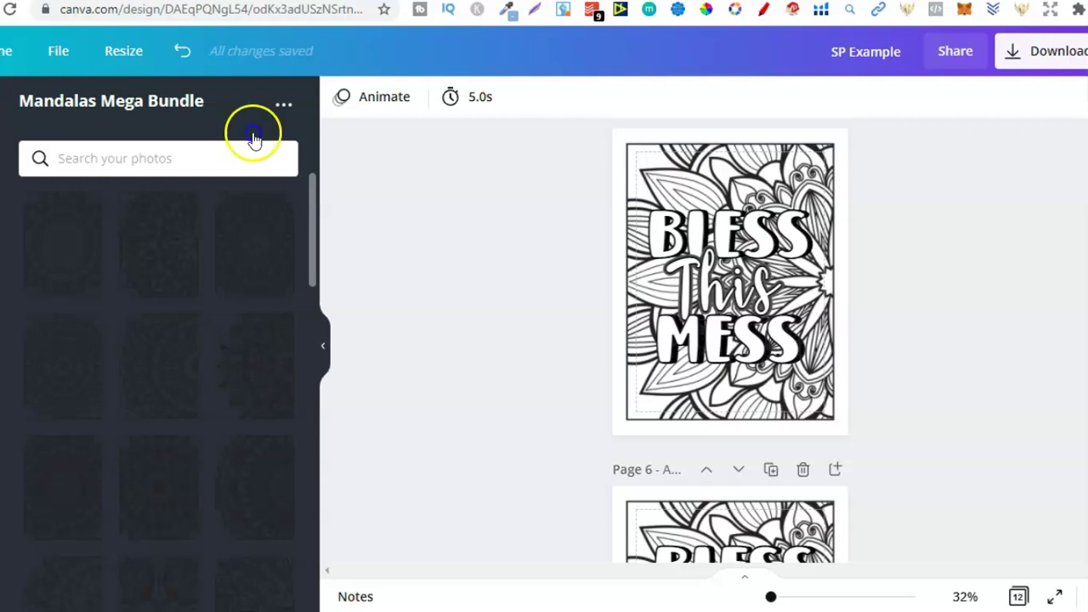
left_click(695, 158)
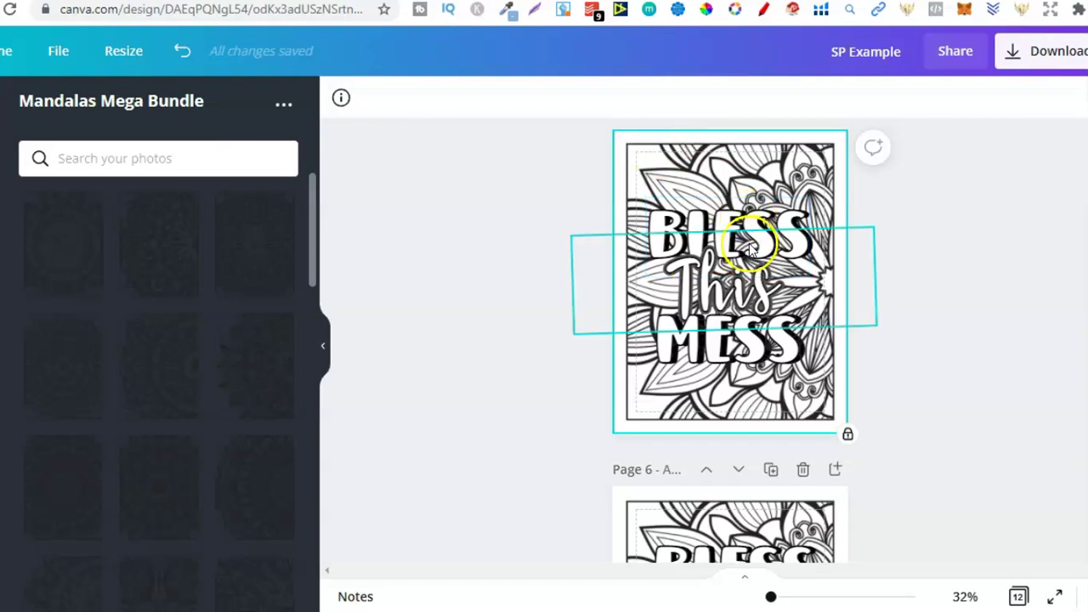
scroll(748, 247, "down", 5)
scroll(731, 340, "down", 1)
scroll(732, 340, "up", 1)
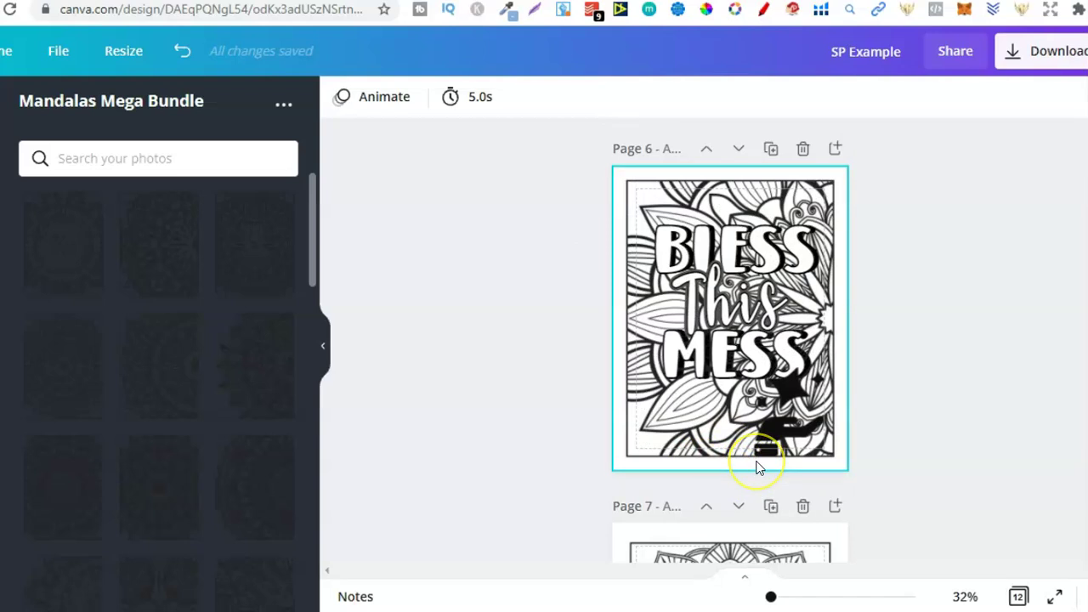